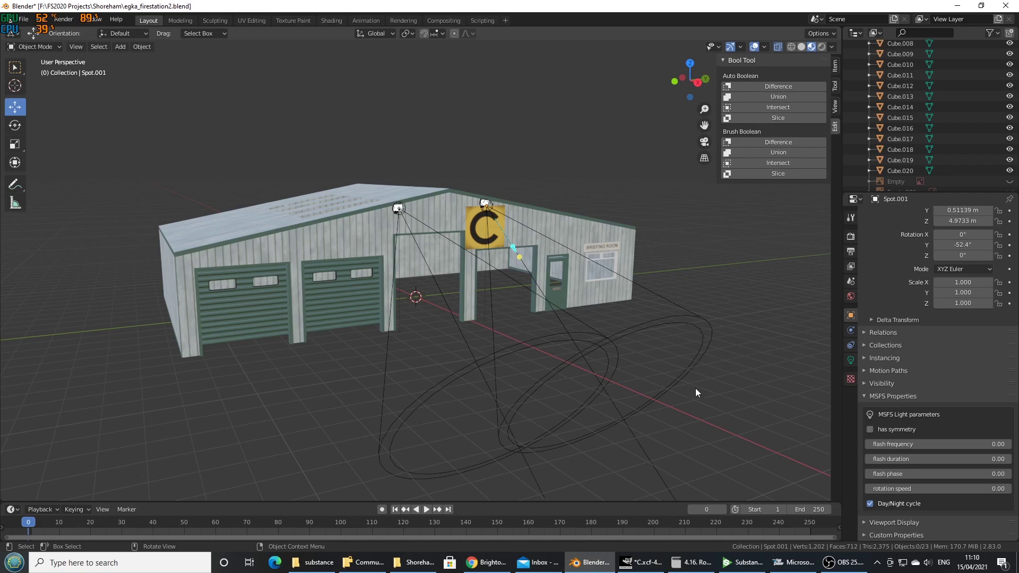
Step: Show the F:\FS2020 Projects\Shoreham folder with its 100 items in File Explorer
middle_drag(696, 388, 576, 462)
click(415, 562)
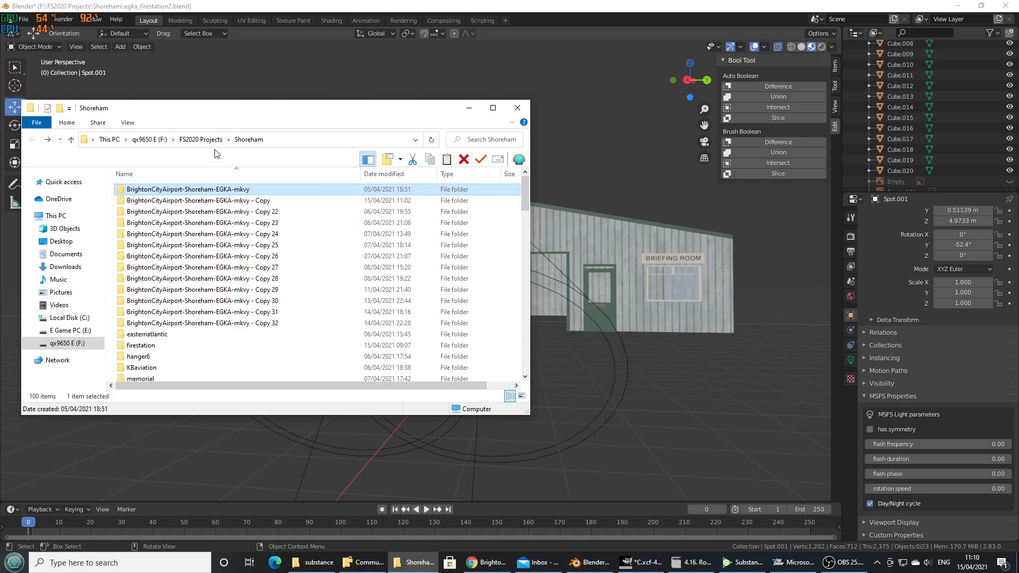
Step: Select every object in the fire station scene and start an extended glTF 2.0 for MSFS export
click(606, 103)
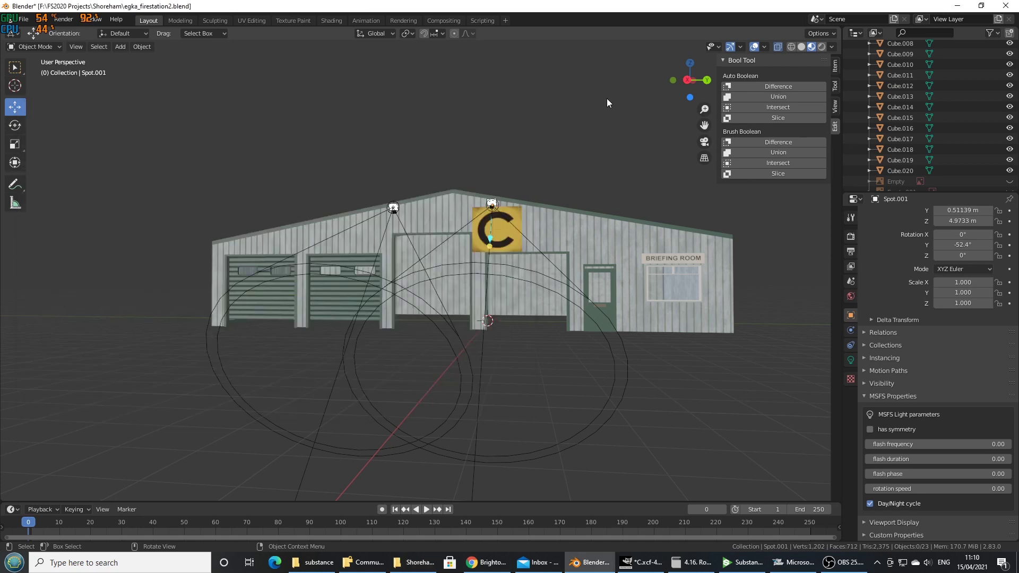
middle_drag(523, 141, 530, 173)
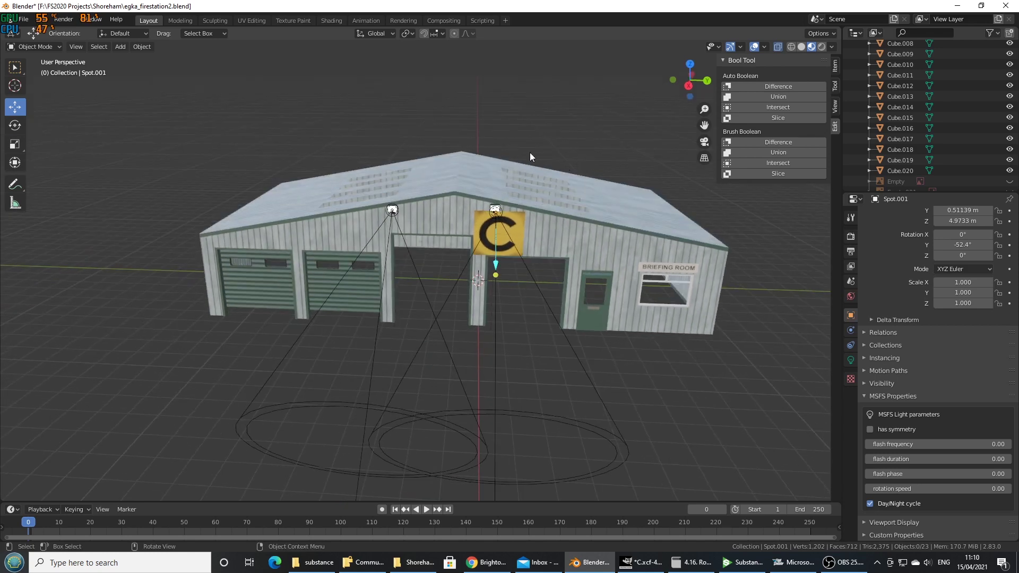
key(a)
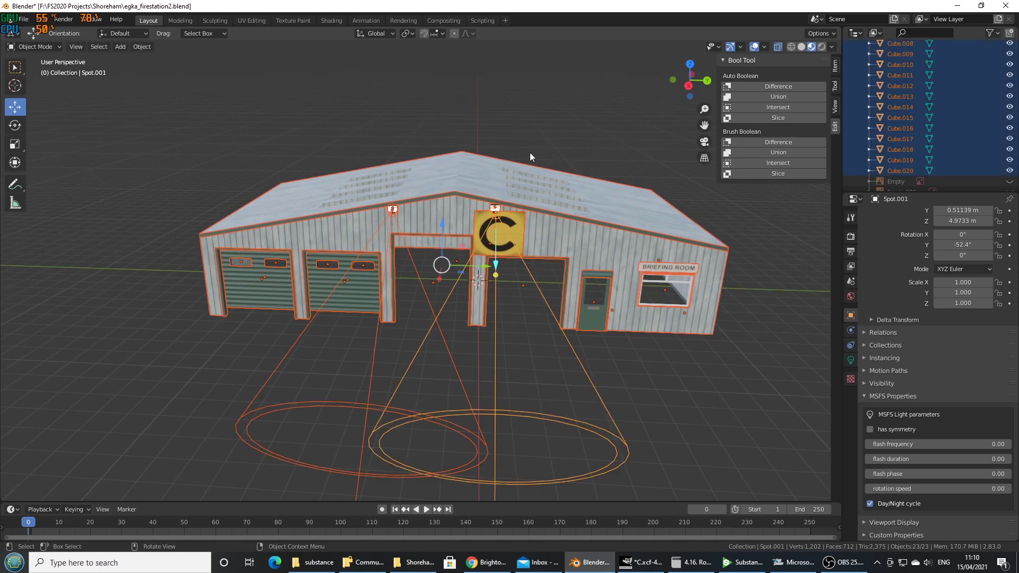
click(24, 19)
mouse_move(89, 171)
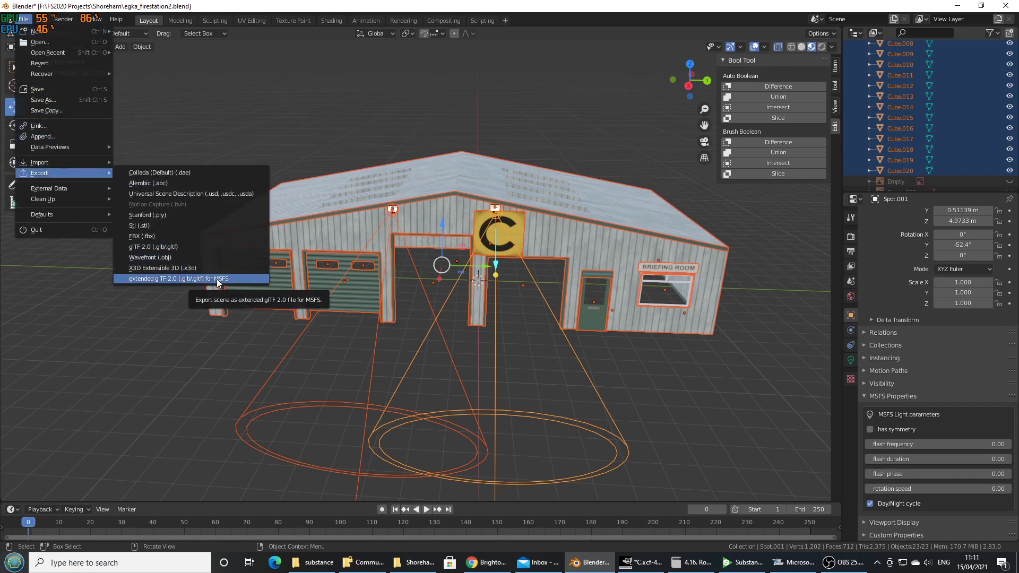
click(203, 279)
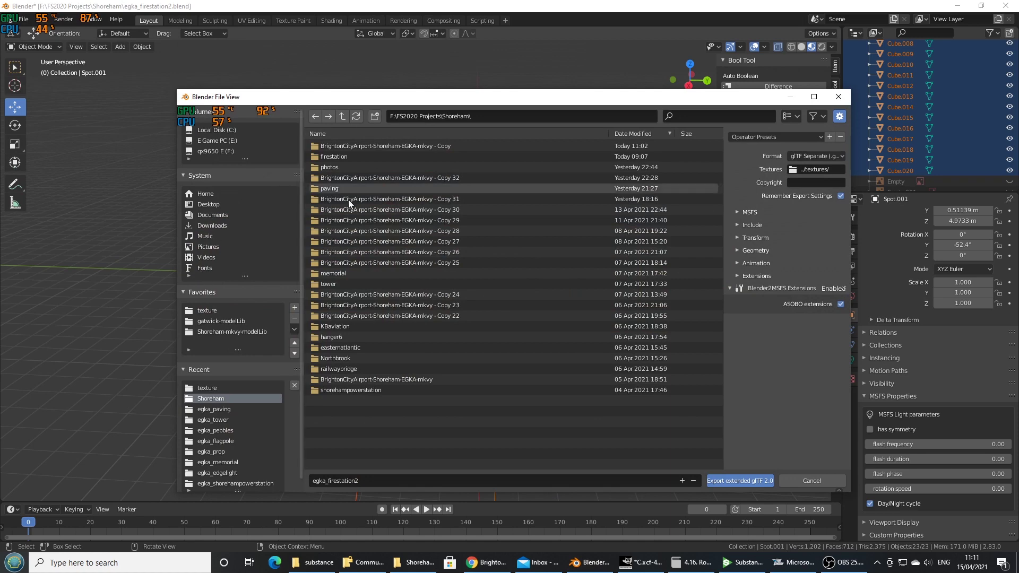
Step: Overwrite egka_firestation.gltf in modelLib/egka_firestation with Generate GUID turned off
click(236, 332)
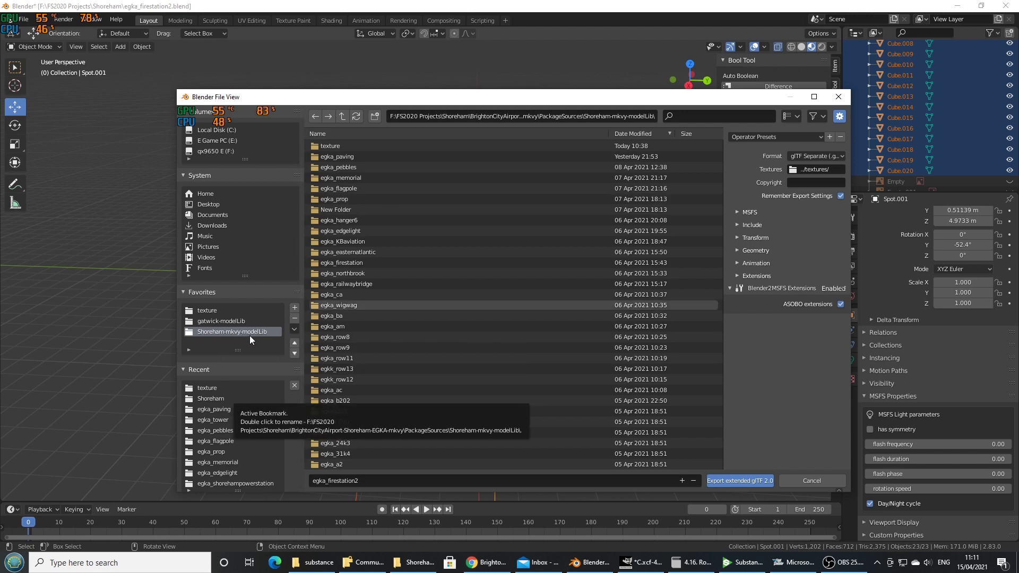
click(377, 117)
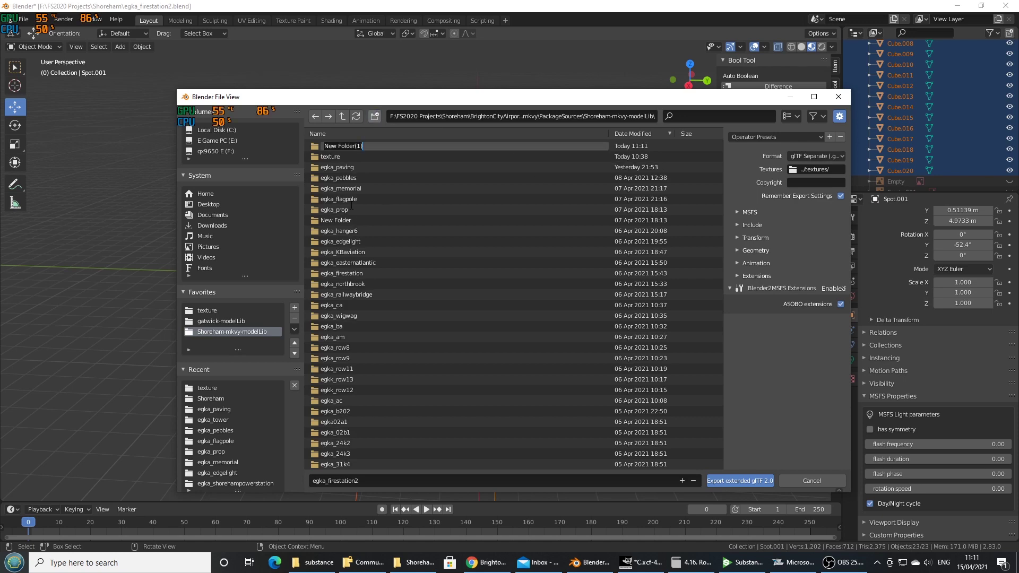
key(Return)
click(690, 114)
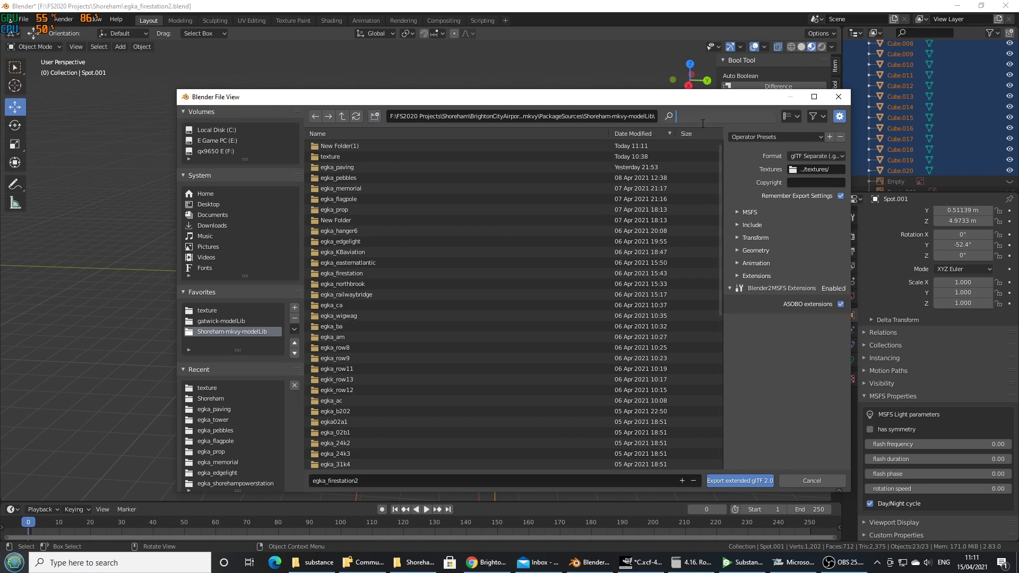
text(fire)
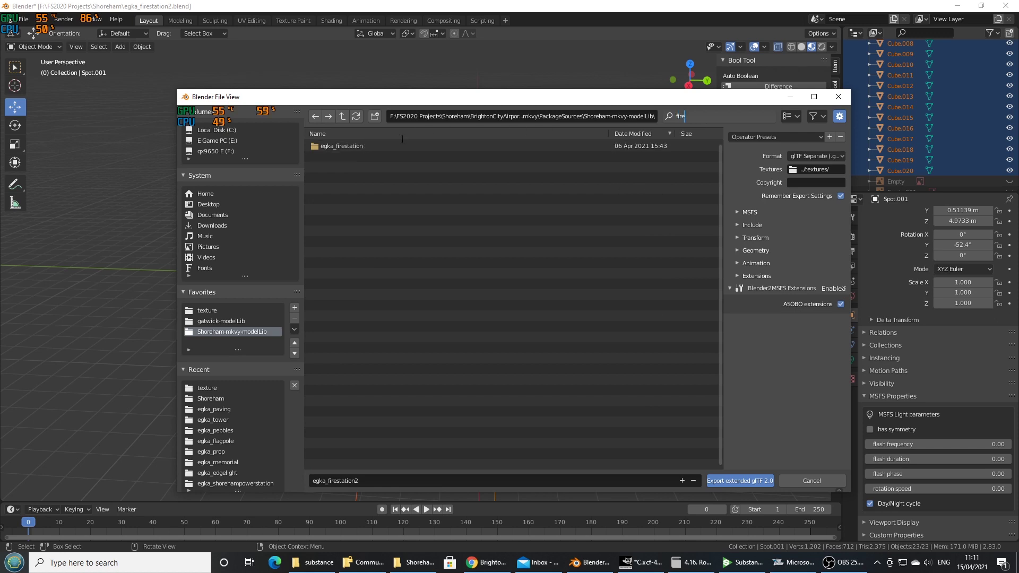
double_click(348, 145)
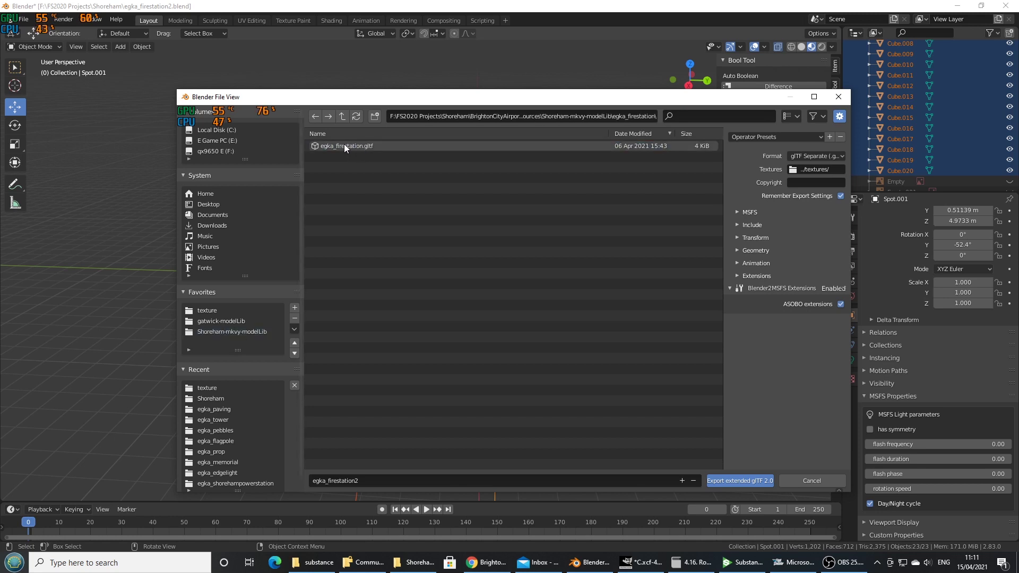
click(344, 145)
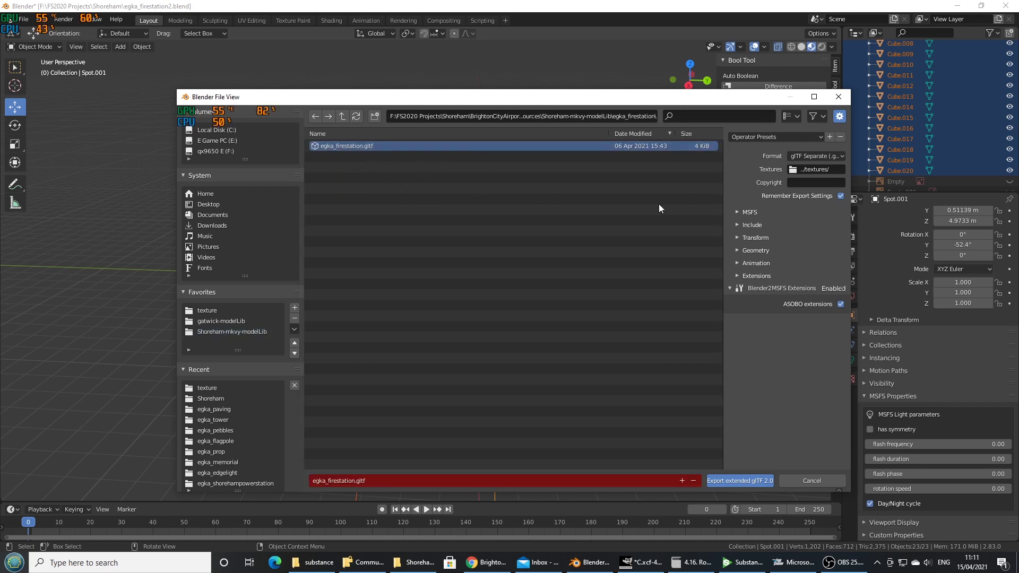
click(740, 211)
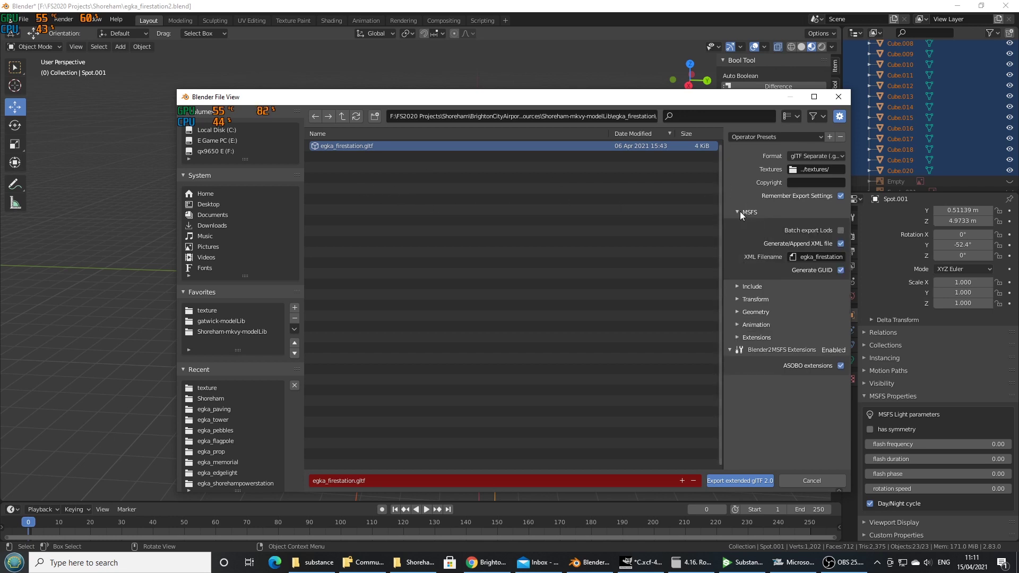
click(842, 270)
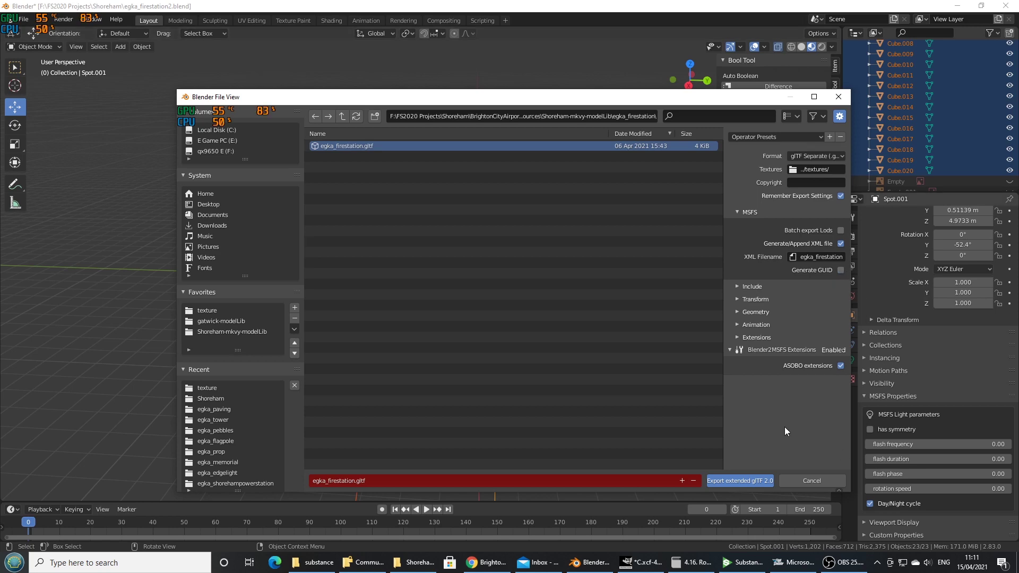
click(734, 480)
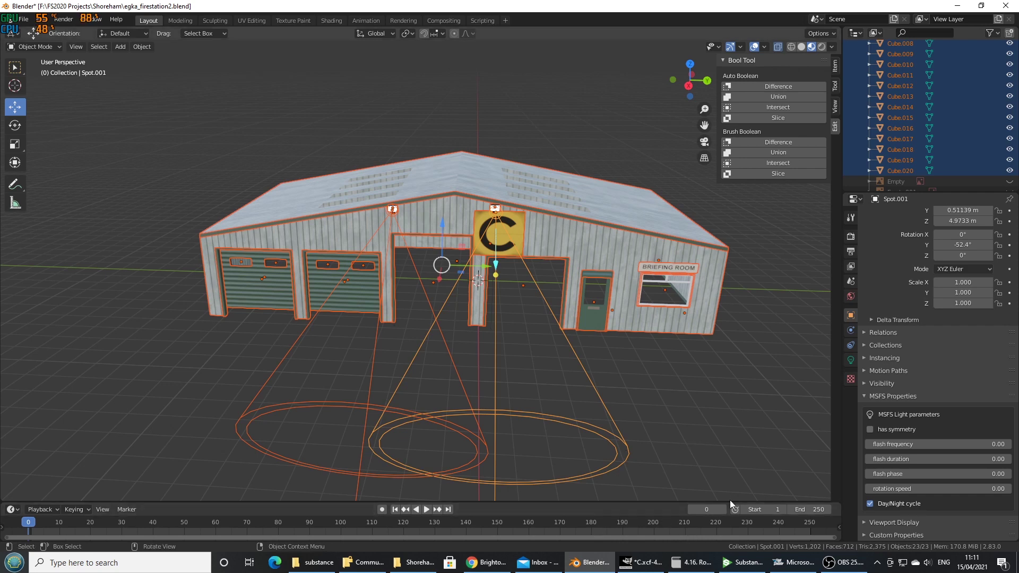
Step: Switch to Flight Simulator and turn on the Developer Camera
click(794, 562)
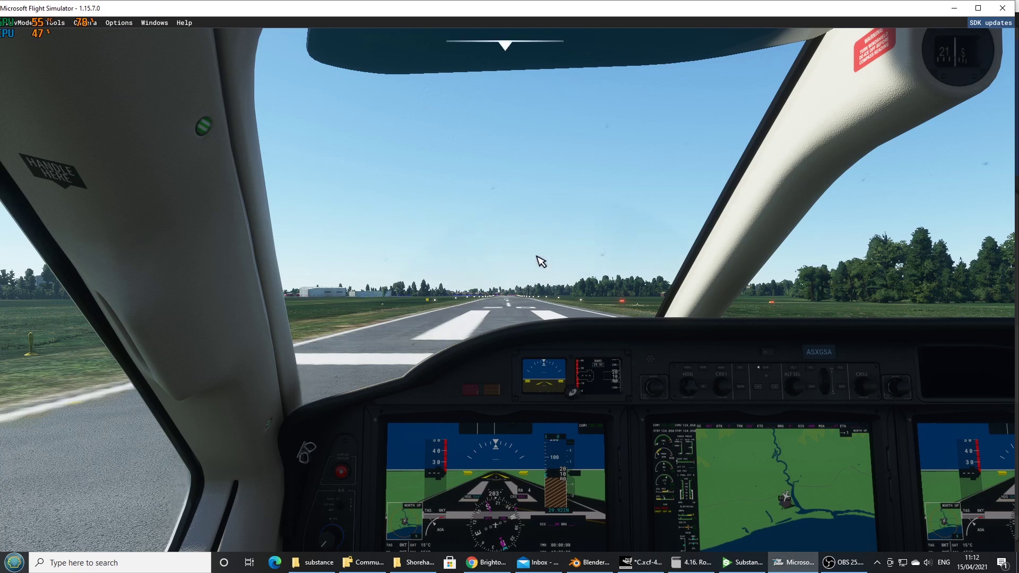
click(125, 22)
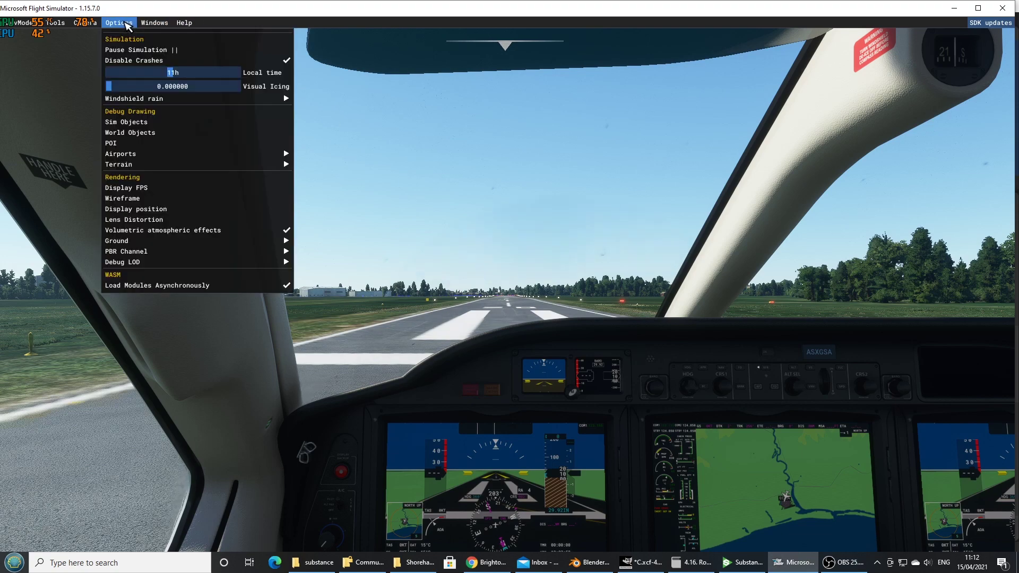
mouse_move(148, 23)
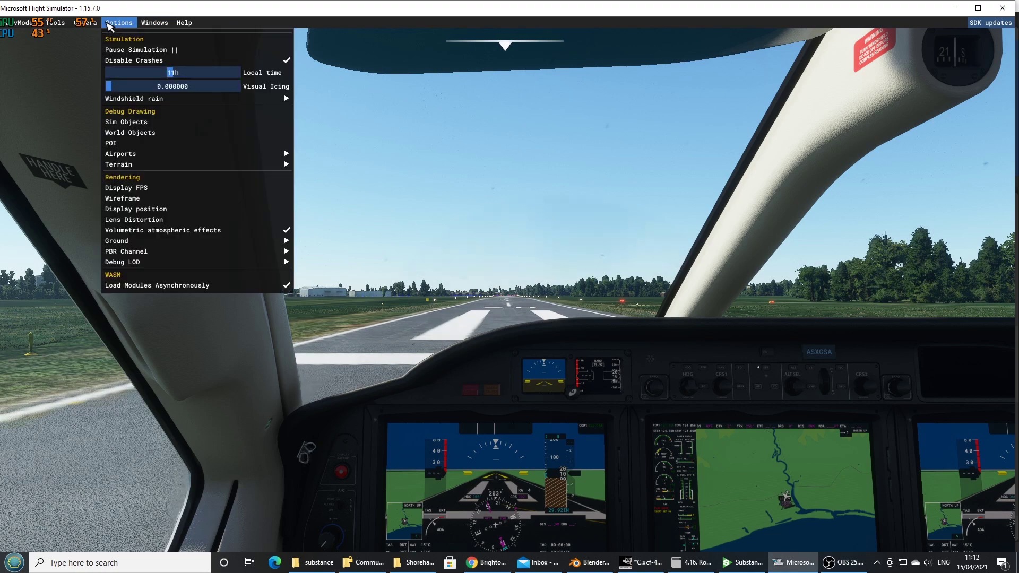
mouse_move(85, 22)
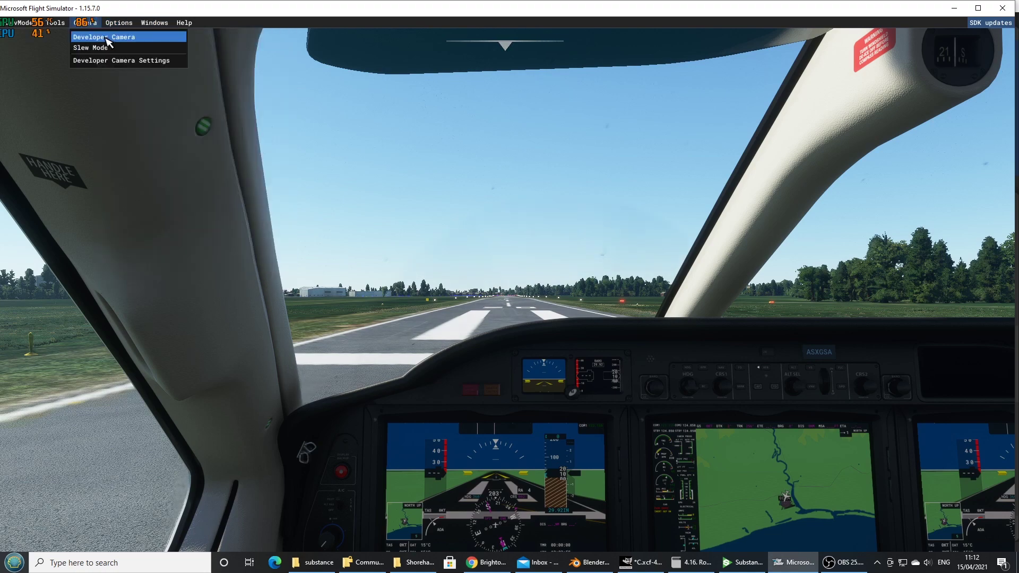
click(109, 39)
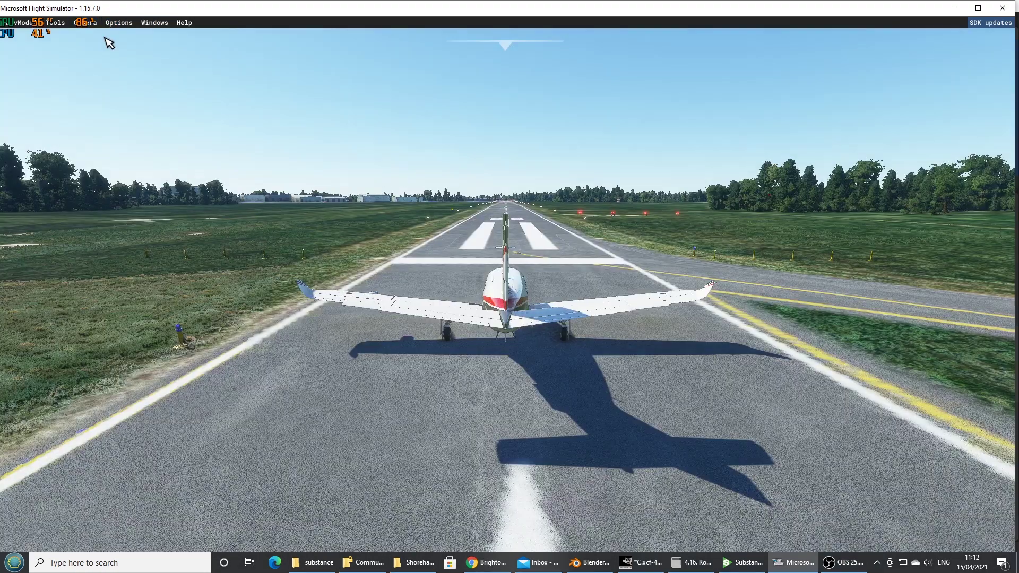
Step: Open the Project Editor and load the BrightonCityAirport-Shoreham-EGKA-mkvy project file
click(57, 23)
click(68, 38)
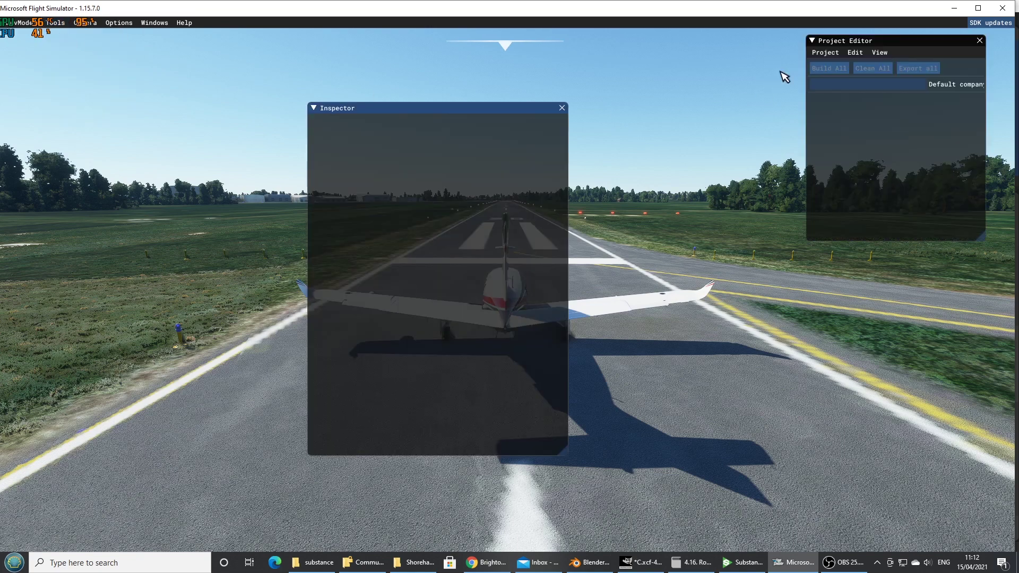
click(825, 52)
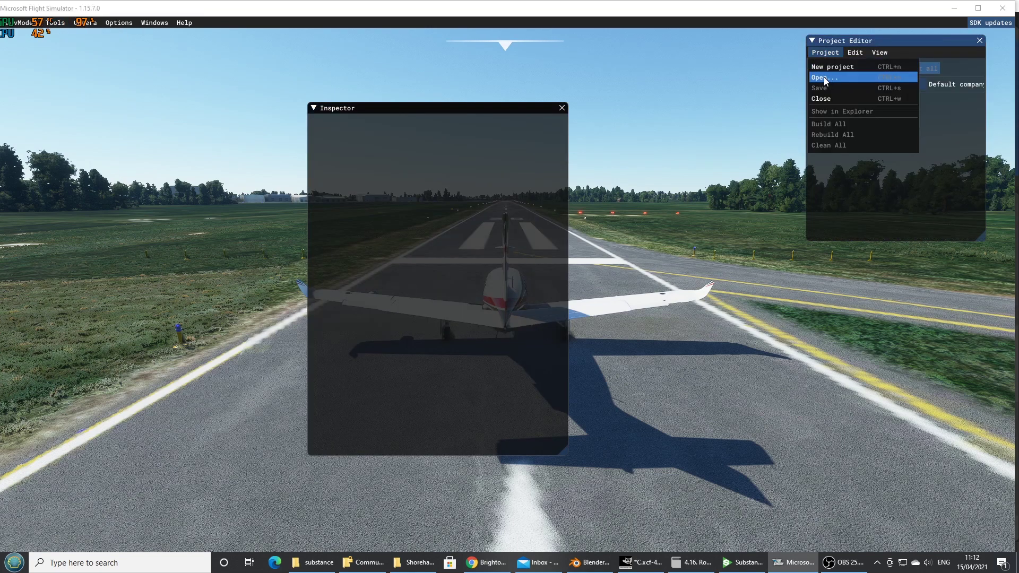
click(823, 77)
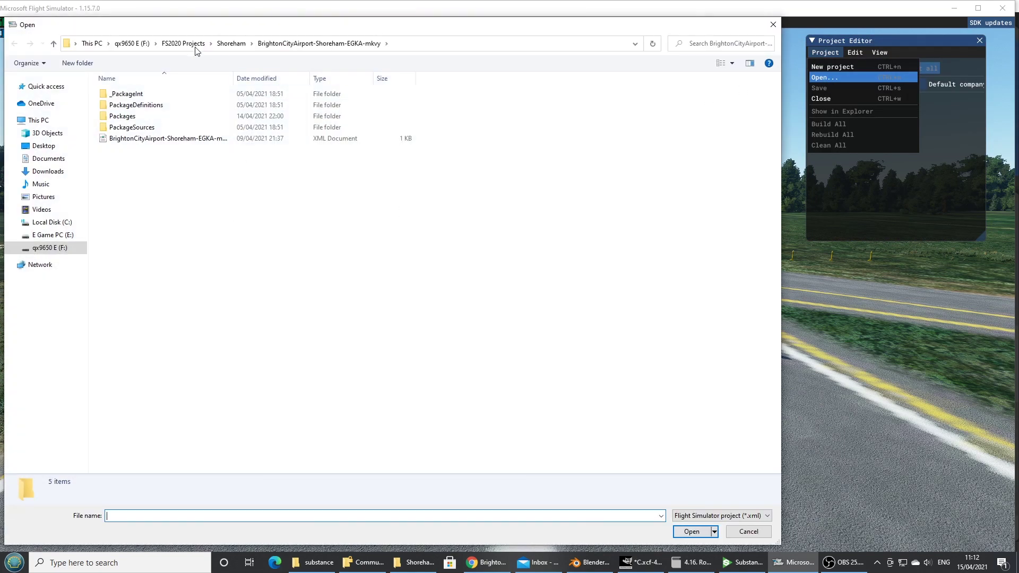
click(181, 140)
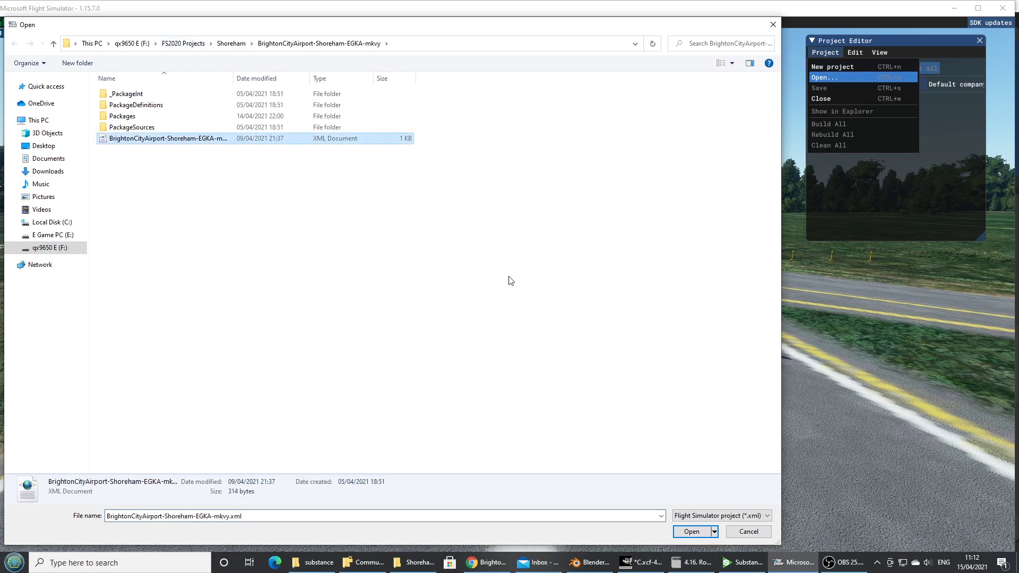
click(693, 533)
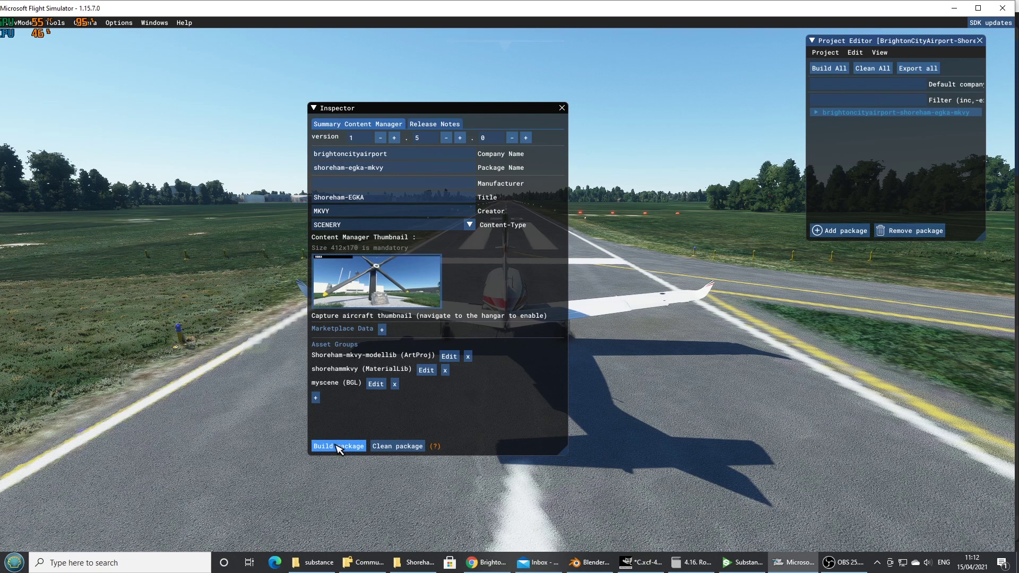
Step: Build the scenery package and scroll back through the console log
click(337, 447)
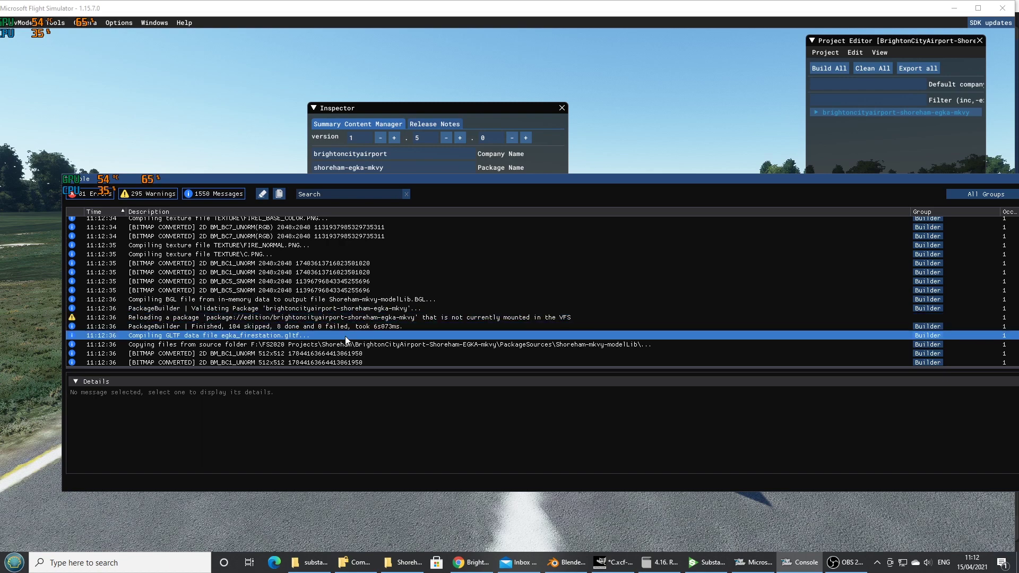
scroll(345, 339, up, 2)
scroll(346, 340, up, 10)
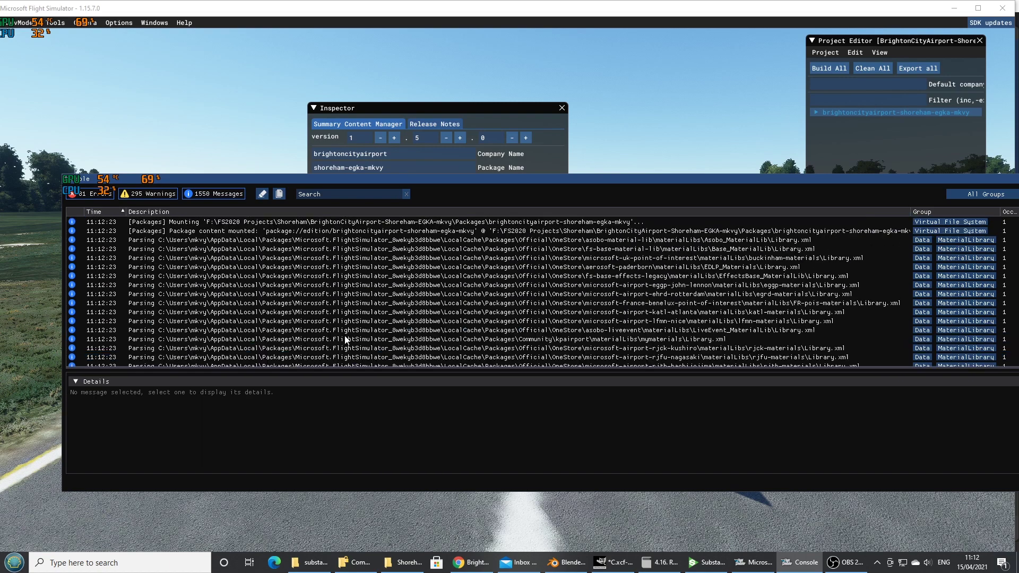
scroll(259, 287, up, 3)
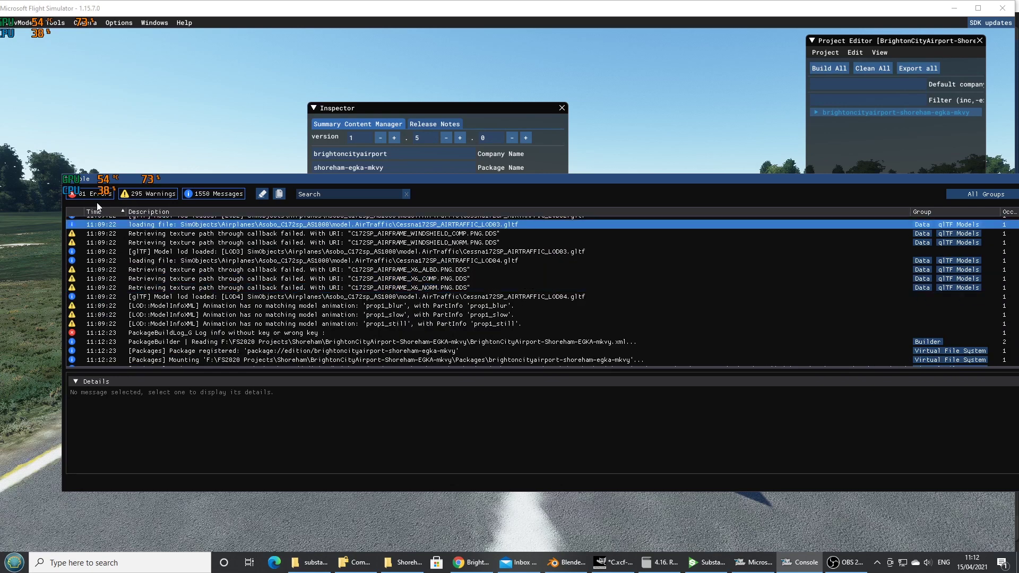
Step: Clear and hide the console log, then rebuild to 111 skipped, 1 done, 0 failed
click(261, 194)
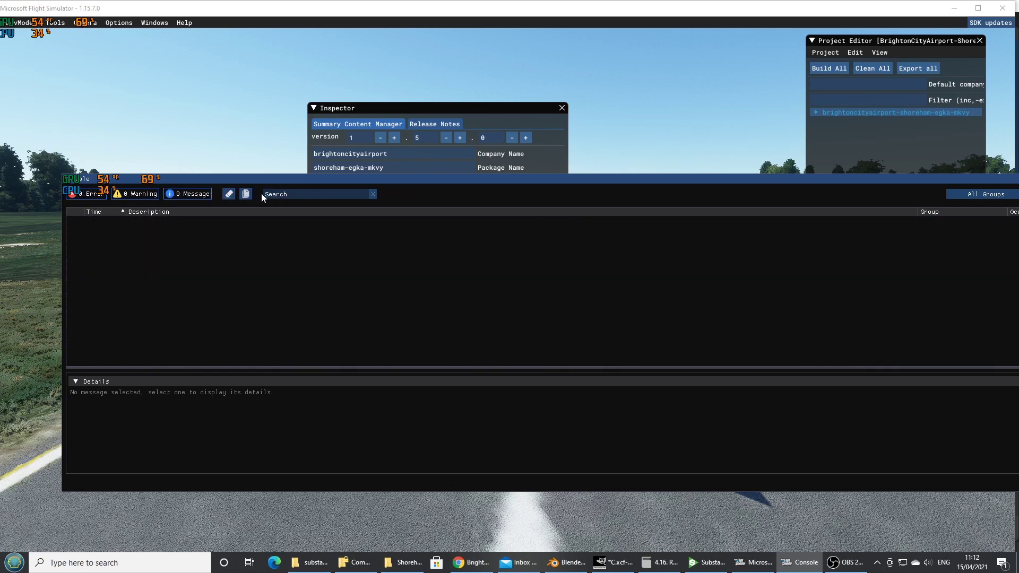
click(154, 22)
click(159, 32)
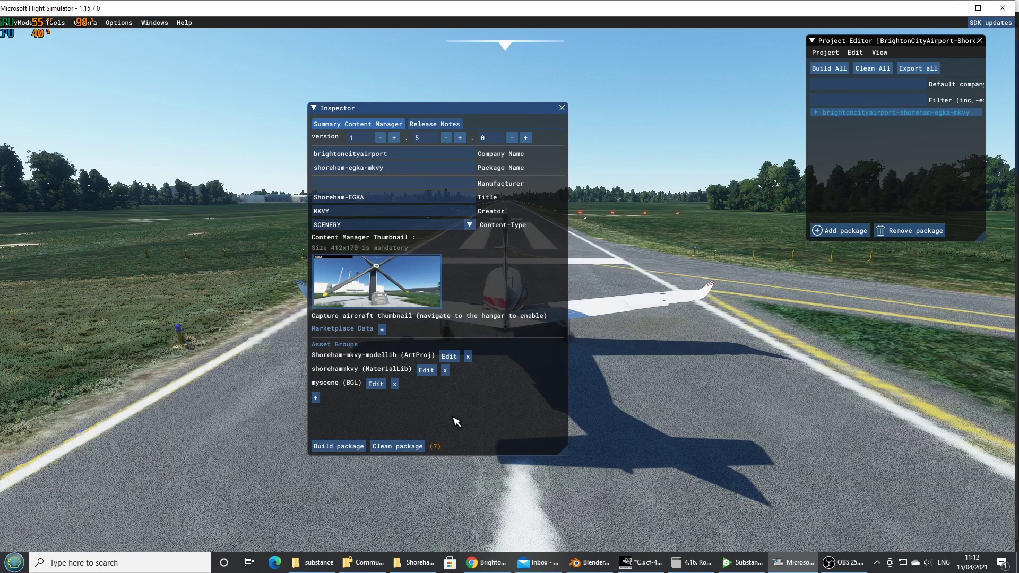
click(340, 447)
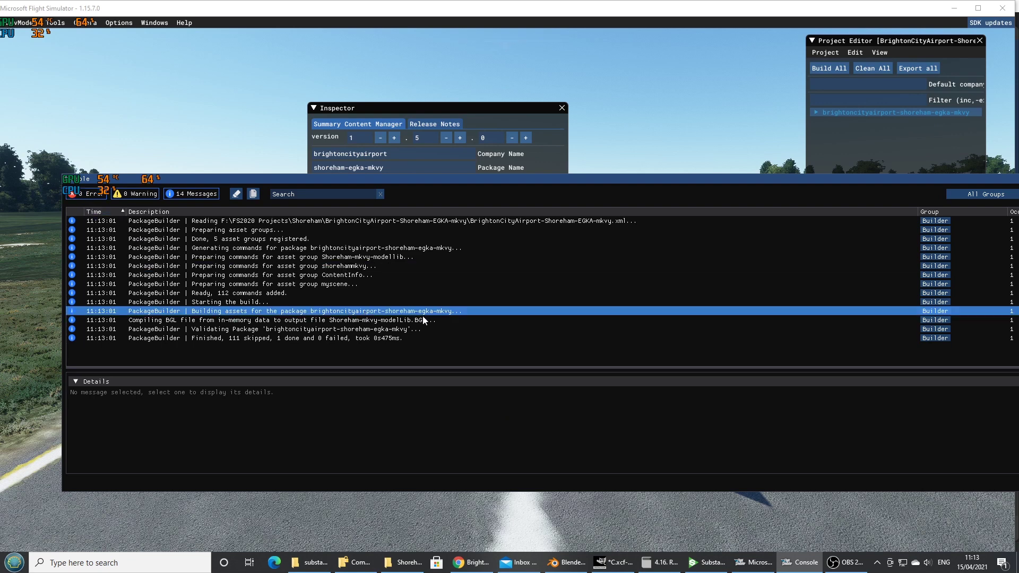
Step: Hide the Console and load the myscene asset group into the editor, closing the material windows
click(153, 23)
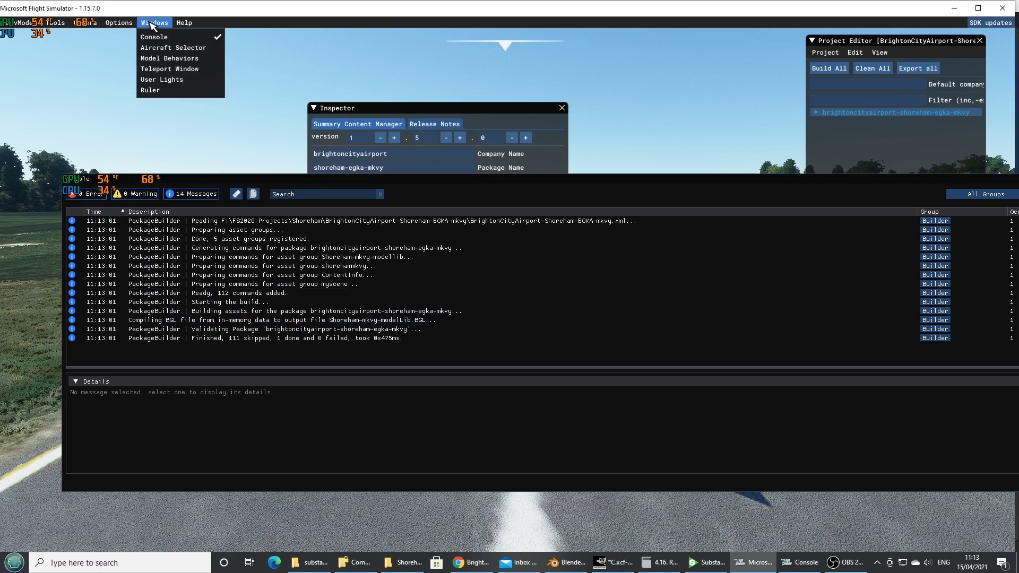
click(159, 36)
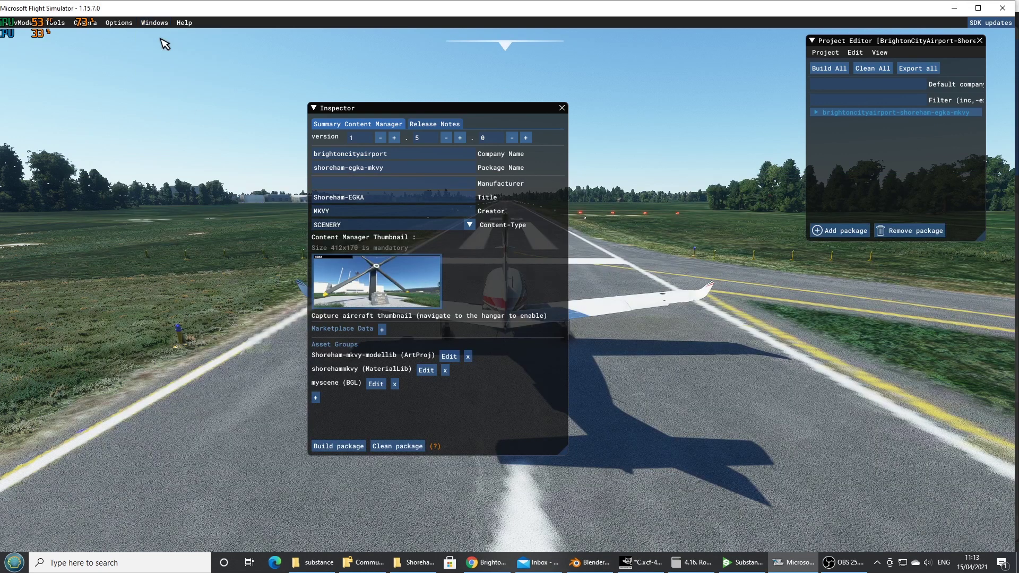
click(817, 112)
click(843, 144)
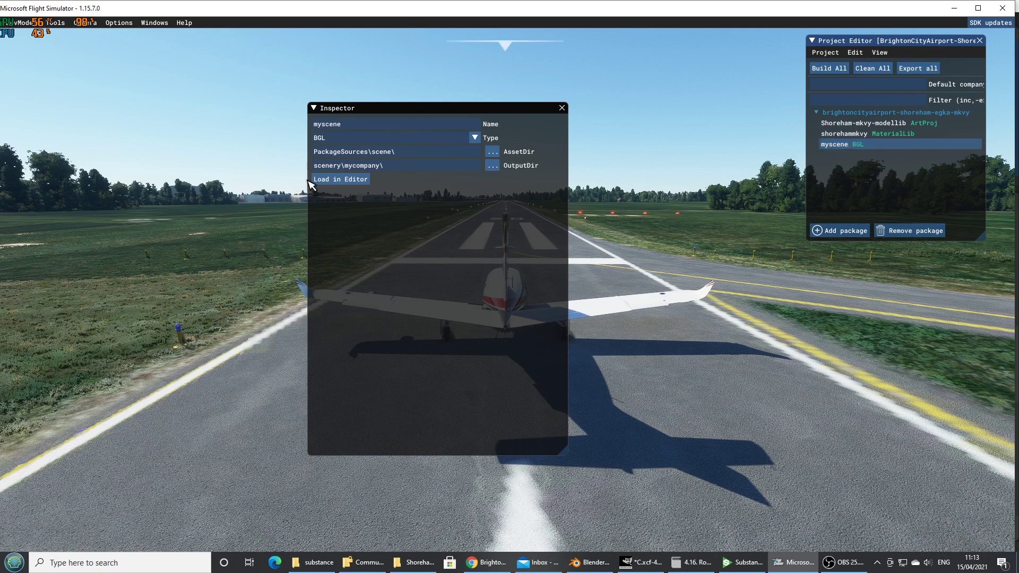
click(340, 181)
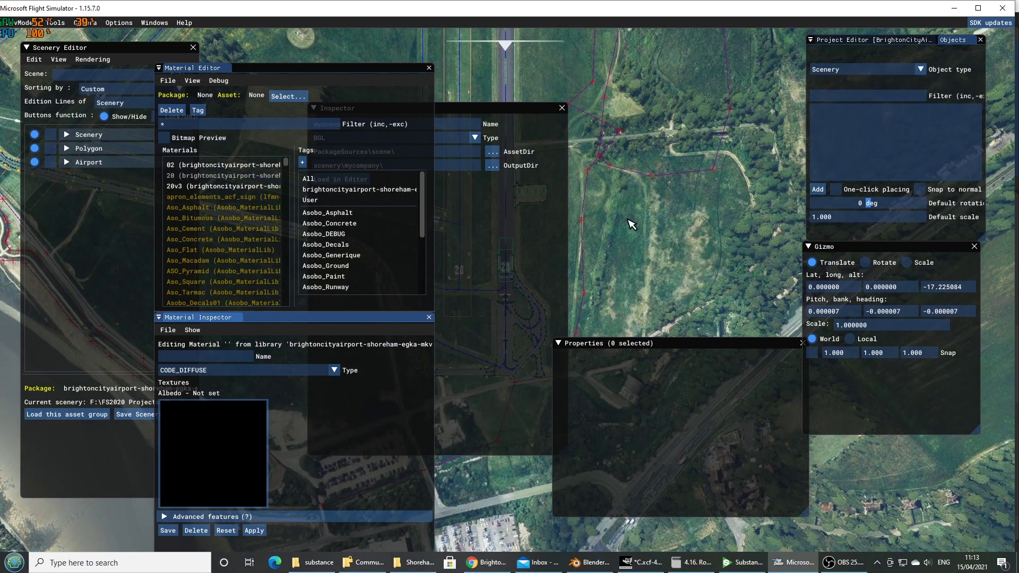
click(73, 417)
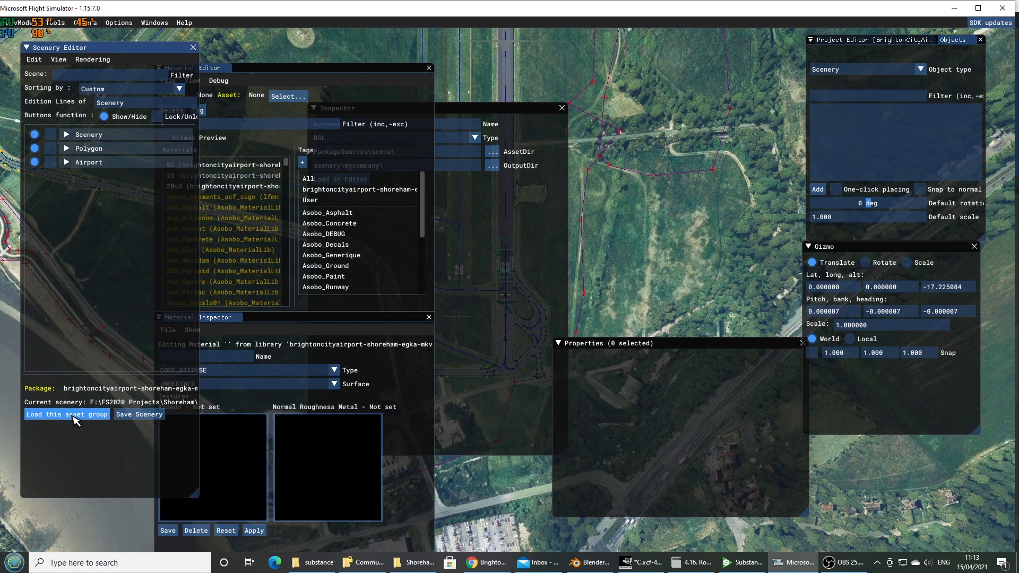
click(429, 67)
Step: Close the package details, select the vegetation exclusion polygon, and fly toward the hangars
click(562, 108)
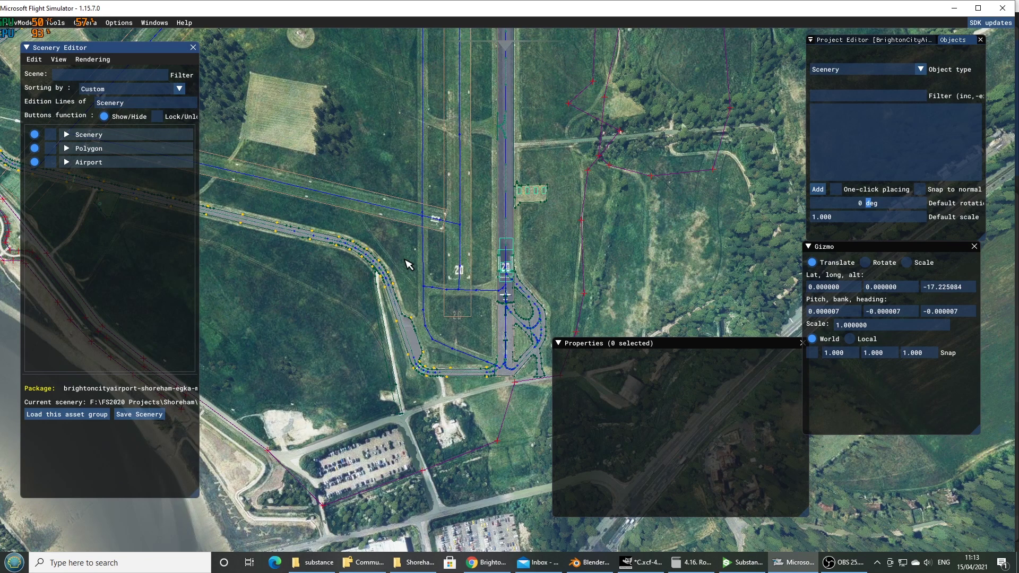
click(366, 227)
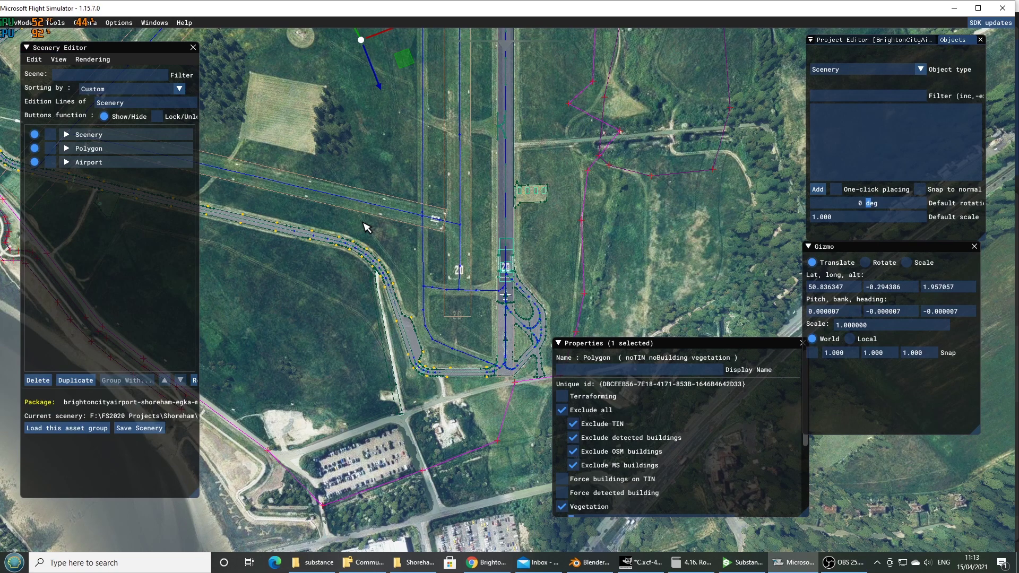
key(w)
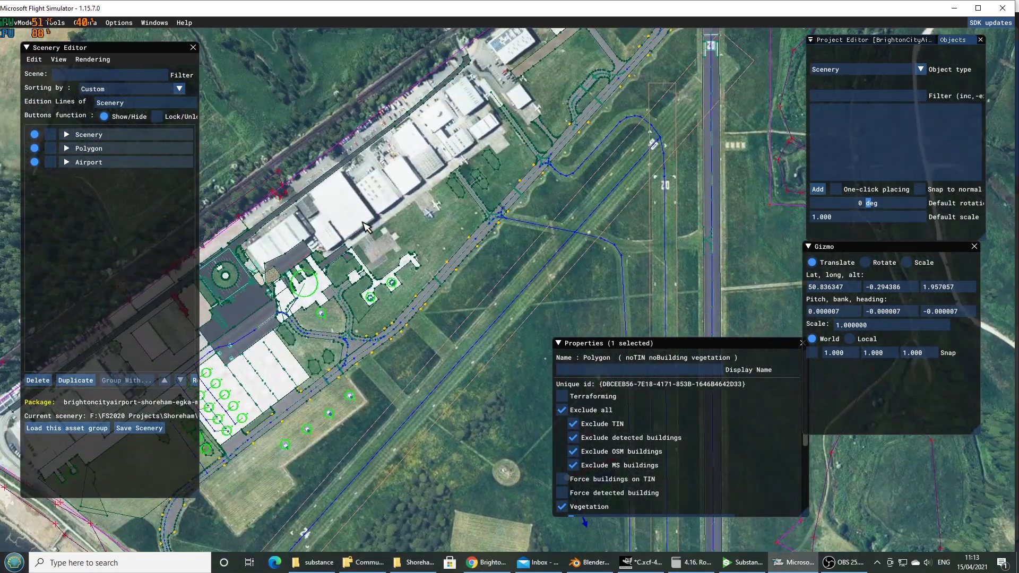
key(w)
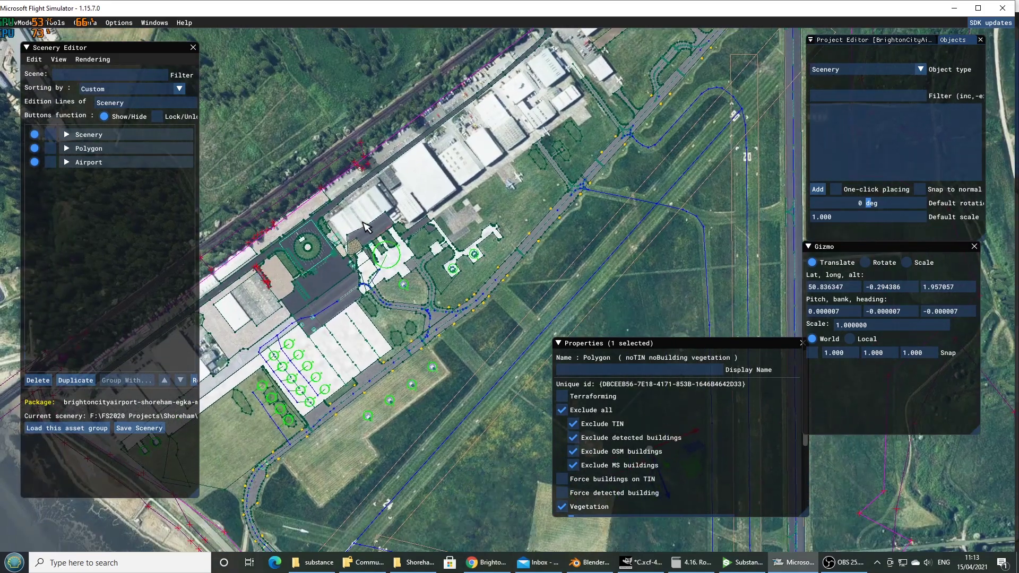
key(w)
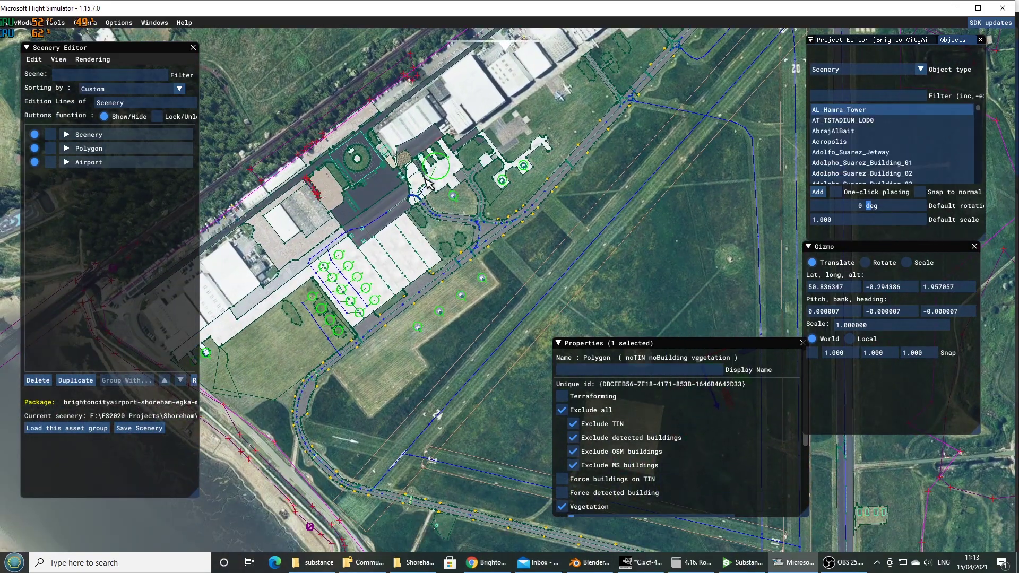
key(w)
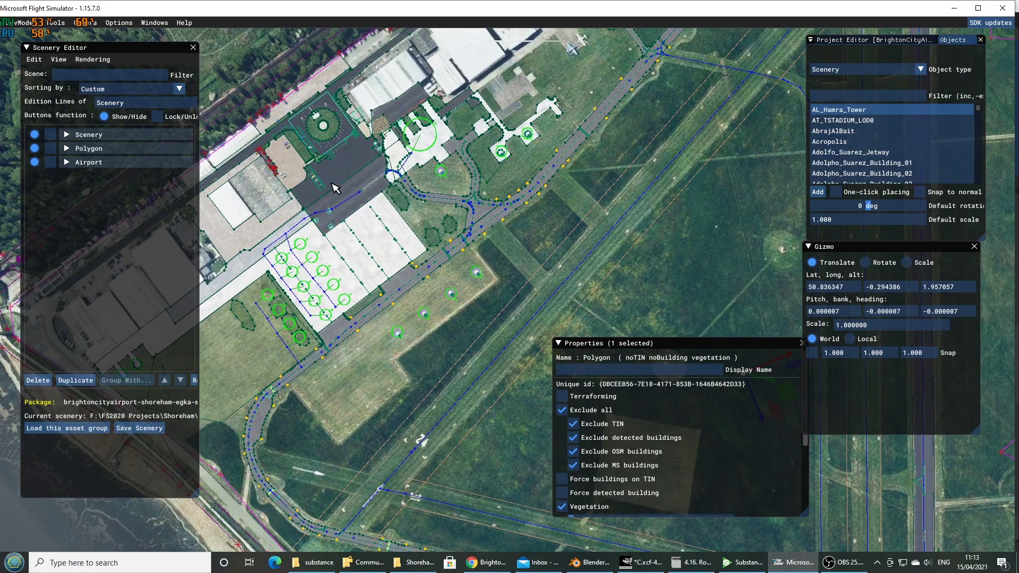
key(w)
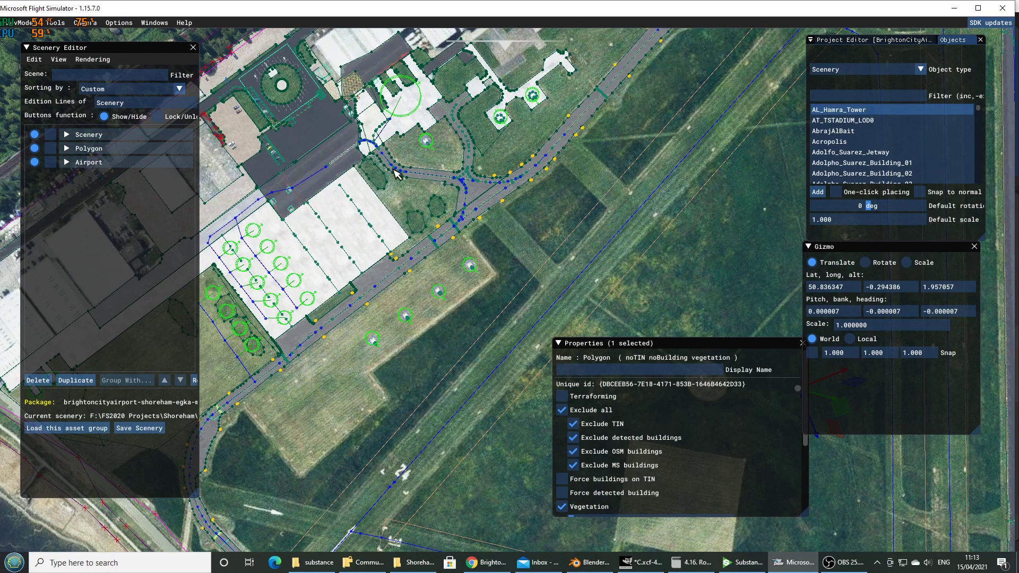
Step: Tilt toward the horizon and select the Asphalt_Generic03 Apron polygon beside the taxiway
right_drag(355, 291, 374, 163)
key(d)
key(w)
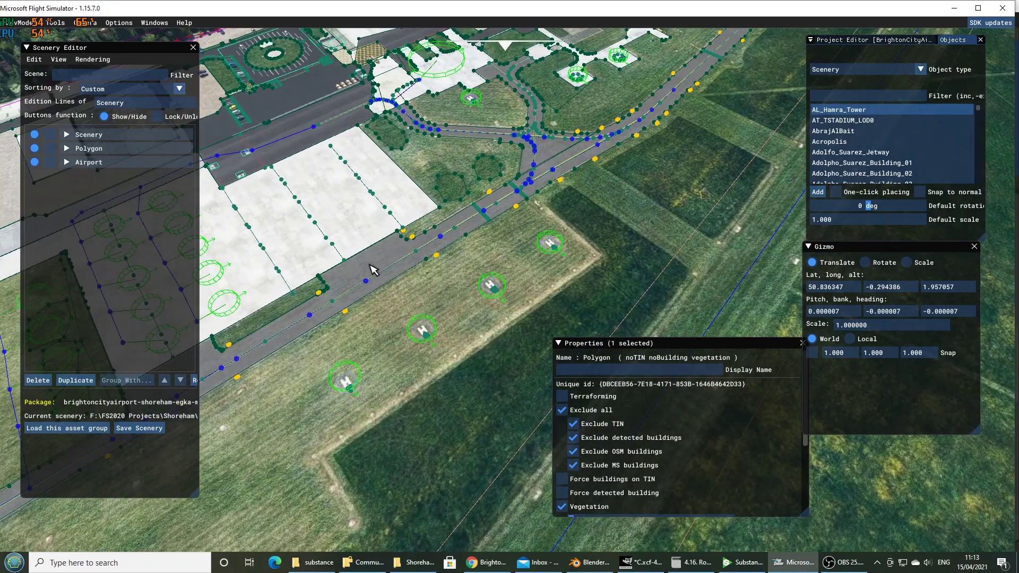
click(374, 264)
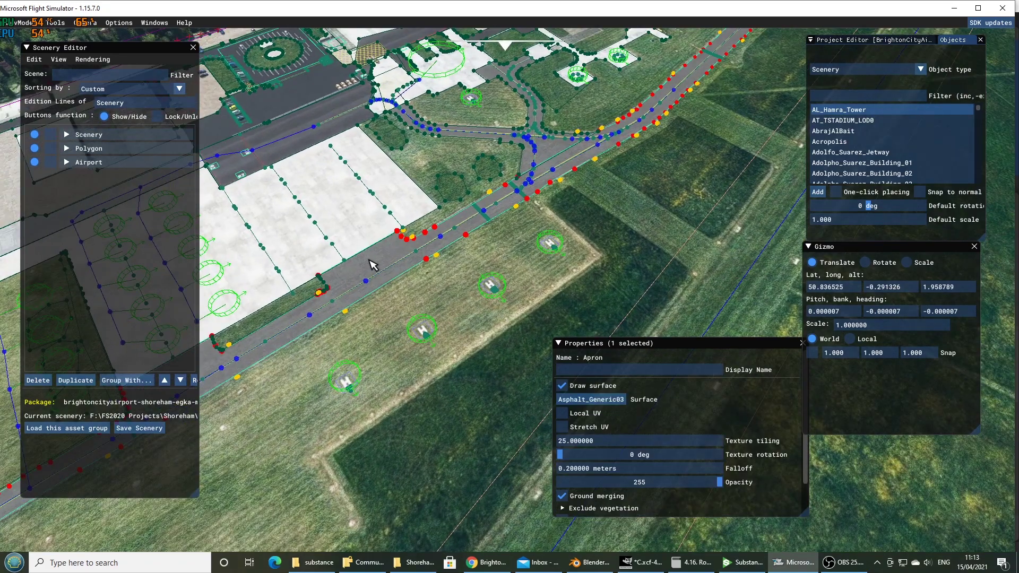
key(a)
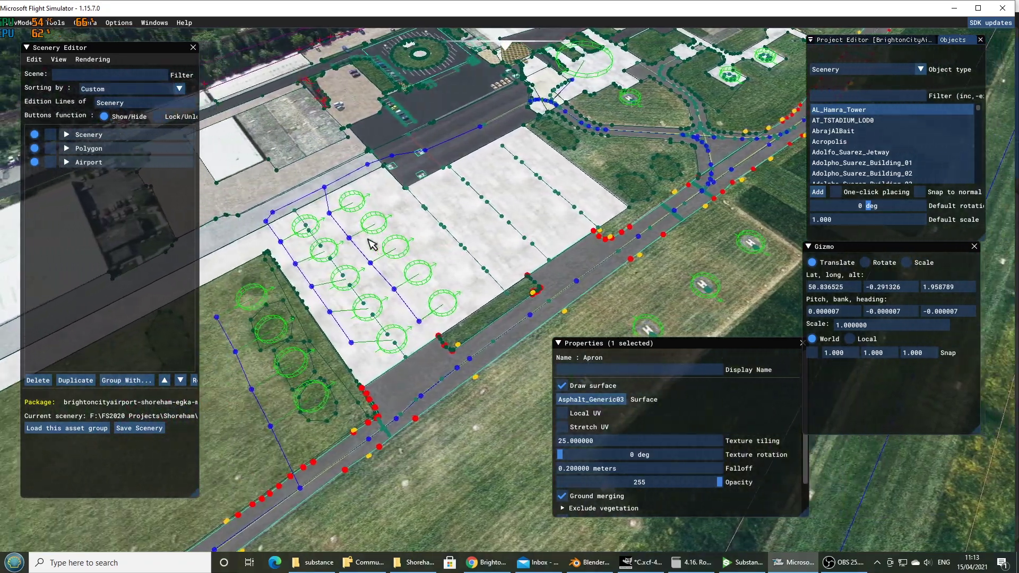
key(w)
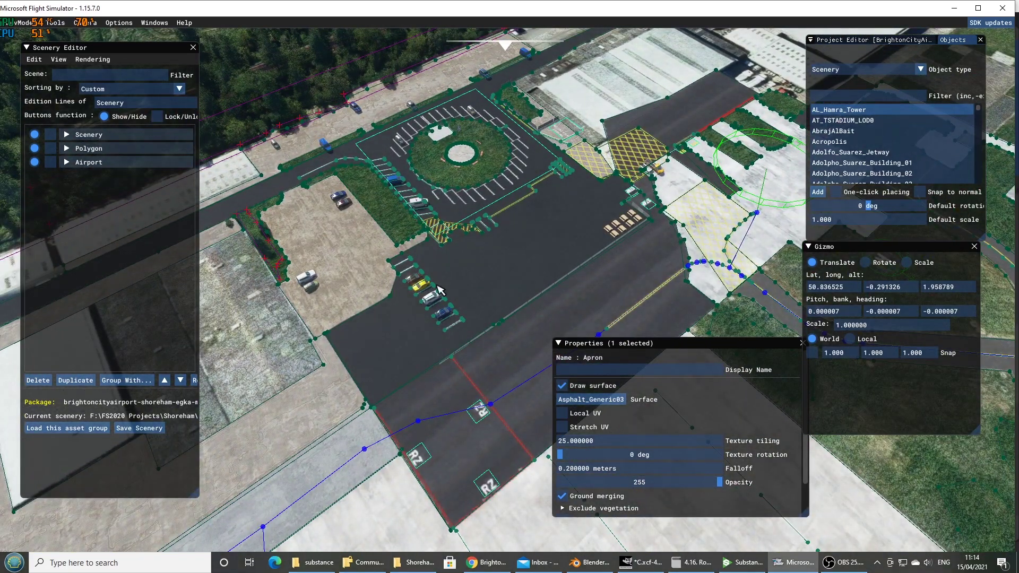
Step: Select an EDGE_SERVICE_SOLID painted line in the car park and fly around the roundabout and hatched boxes
key(w)
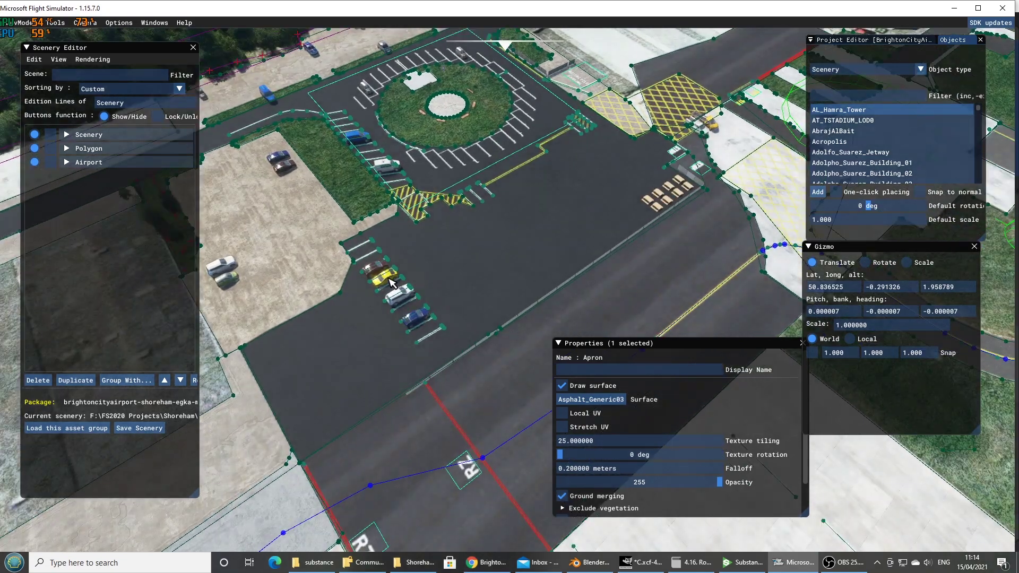
click(390, 281)
key(w)
key(w)
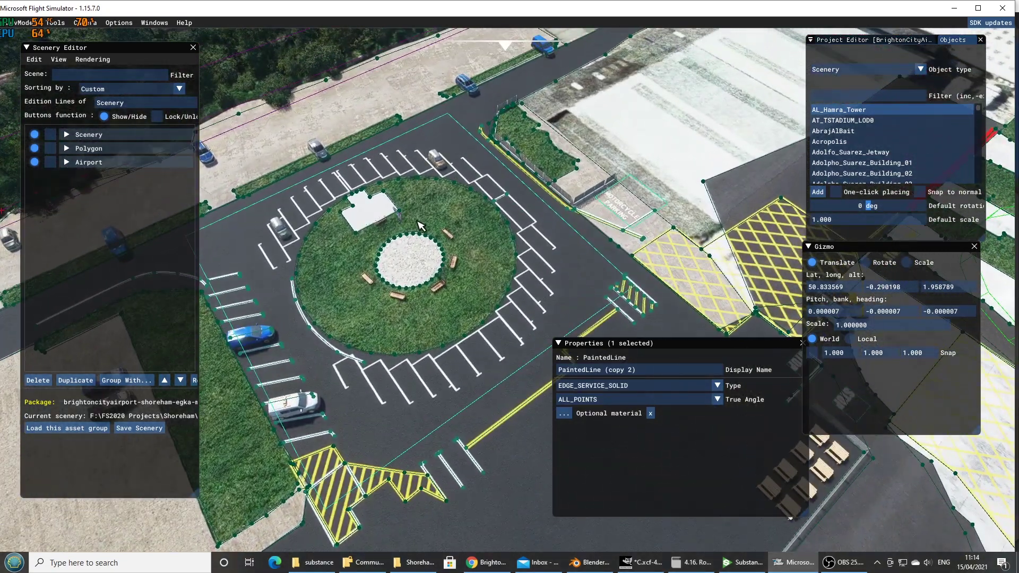
key(w)
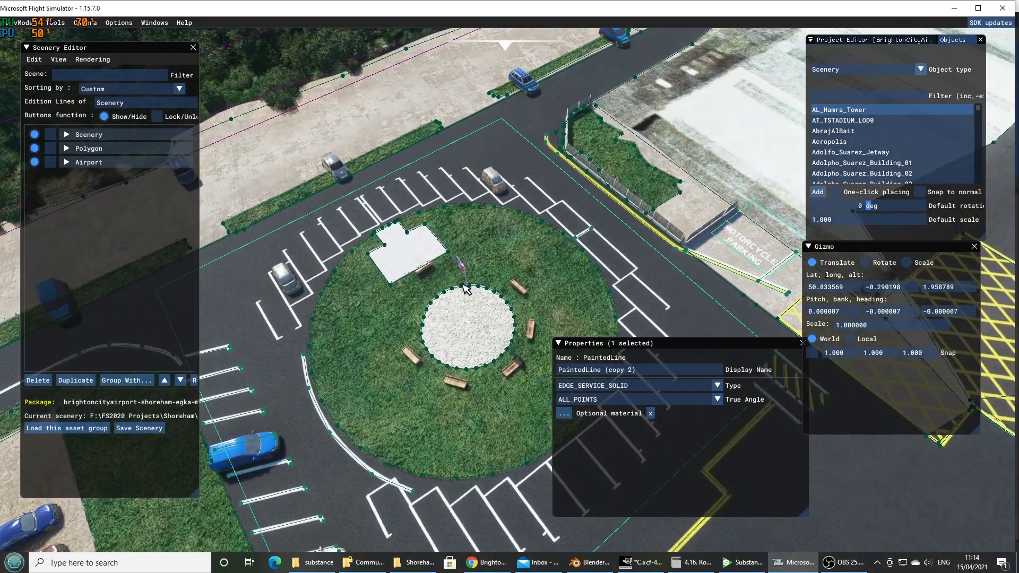
key(s)
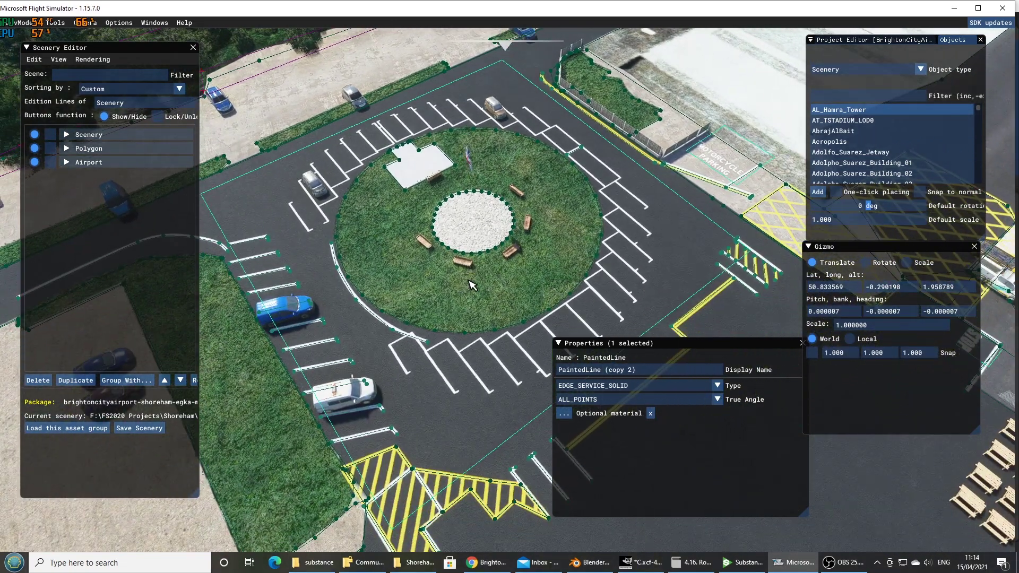
key(s)
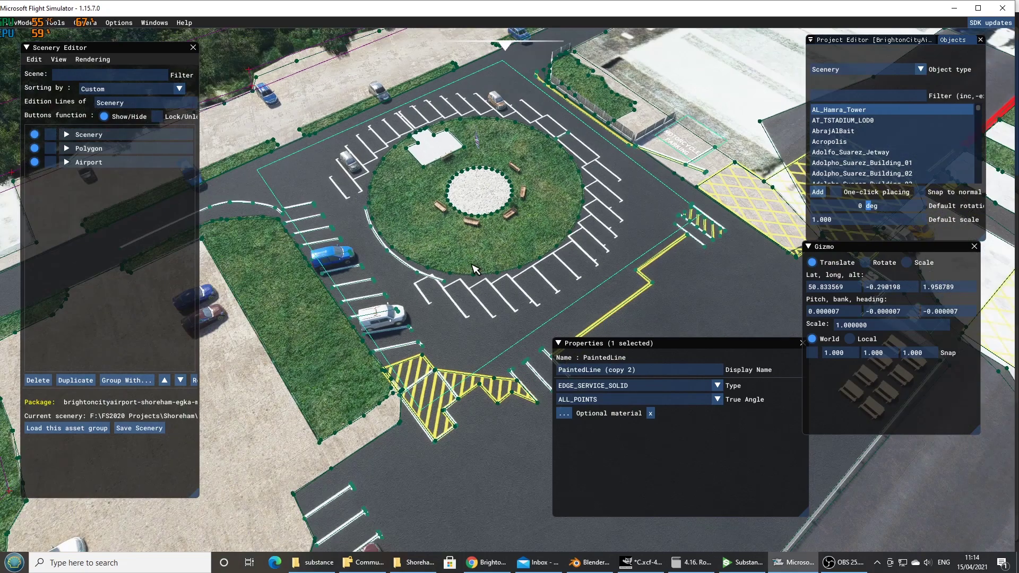
key(s)
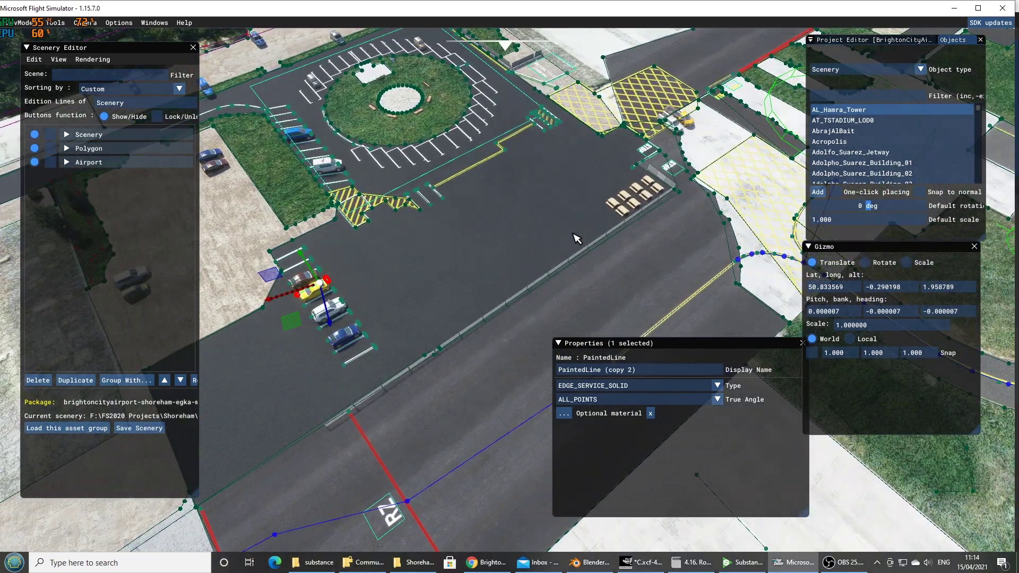
key(w)
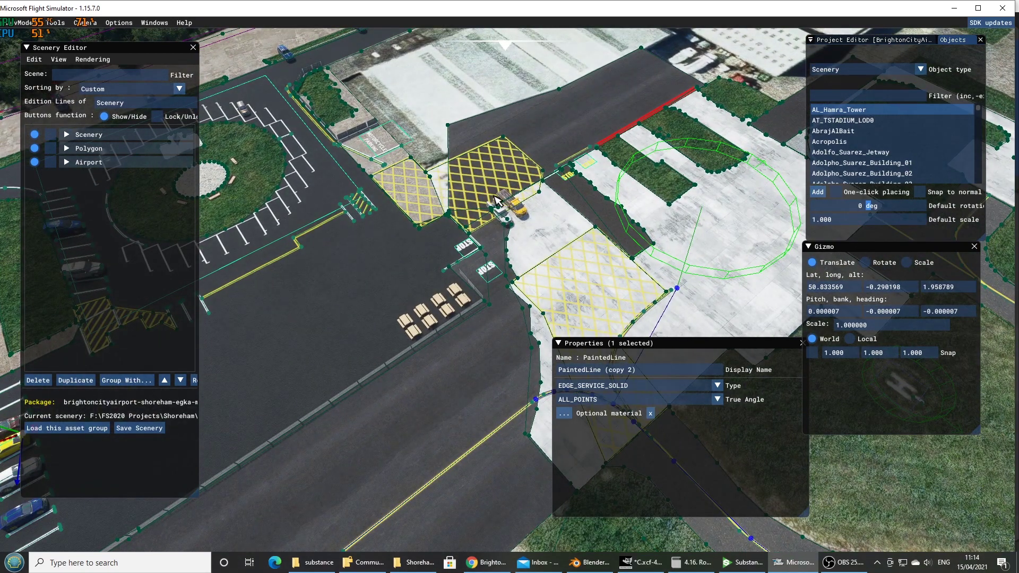
Step: Sort the scenery list by Type and inspect the Unknown objects under Scenery
click(141, 90)
click(114, 115)
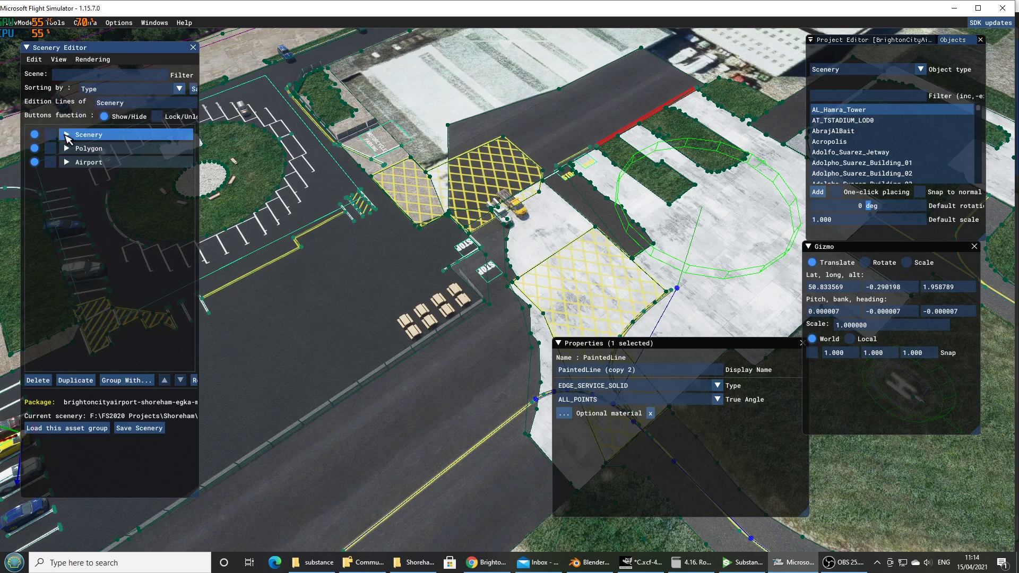
click(67, 135)
click(79, 231)
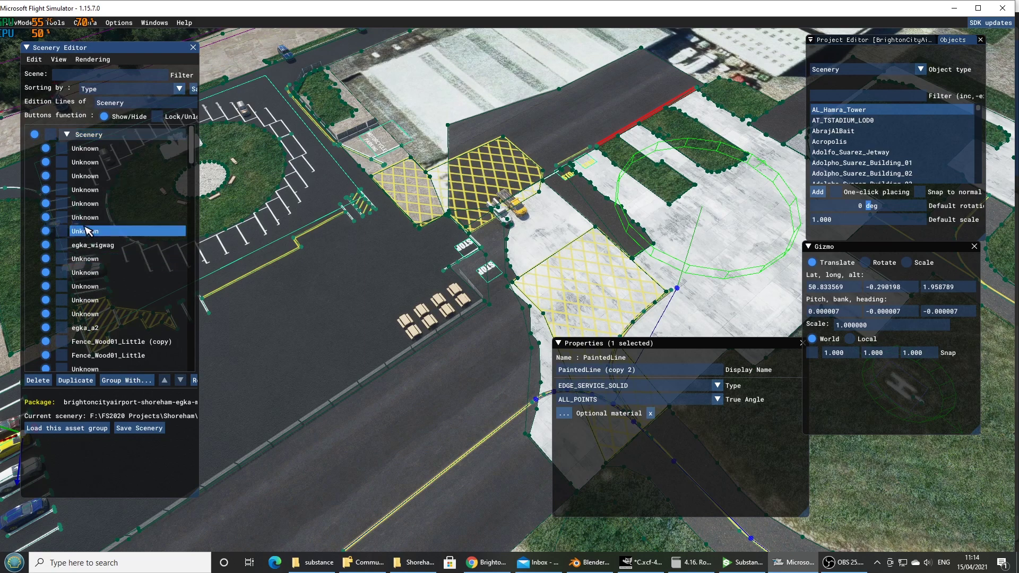
click(88, 189)
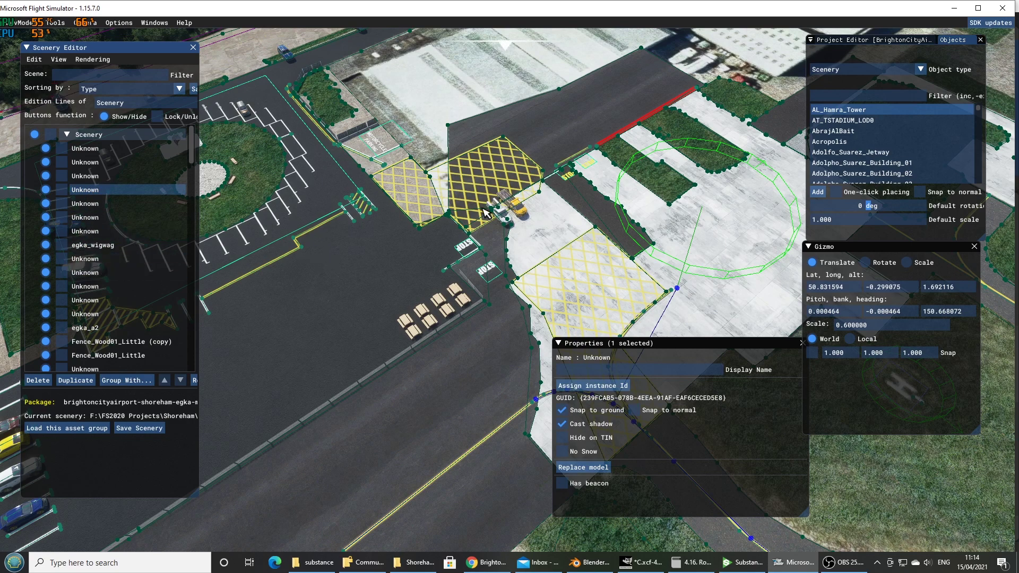
Step: Filter the object library for 'egka_' and reselect the vegetation exclusion polygon
click(850, 94)
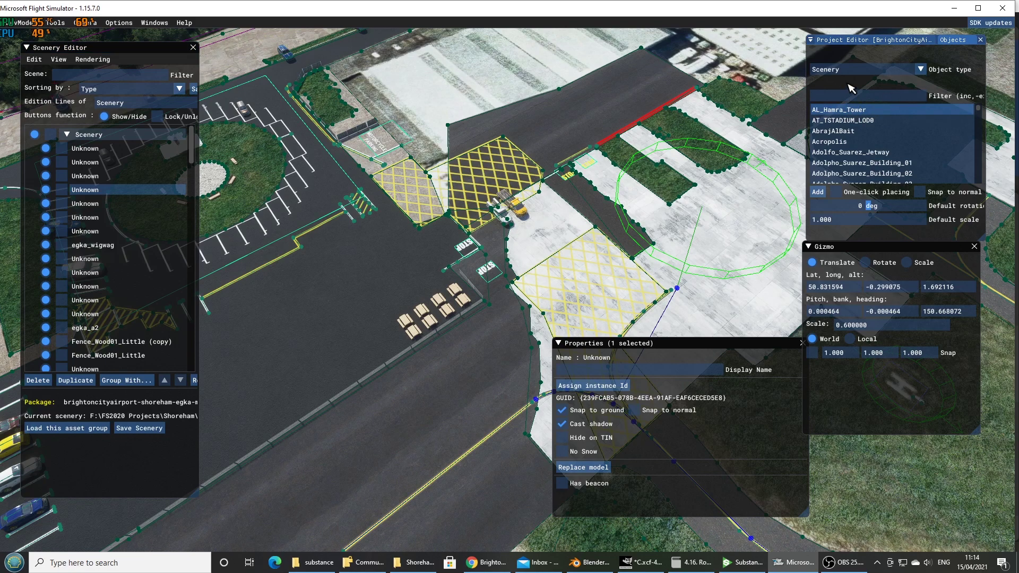
text(egka_)
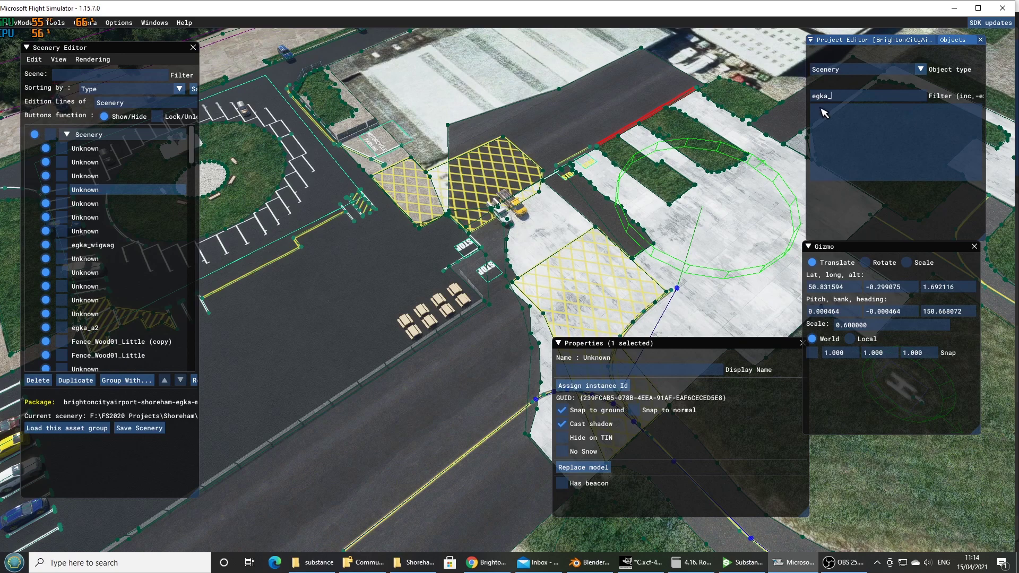
click(331, 306)
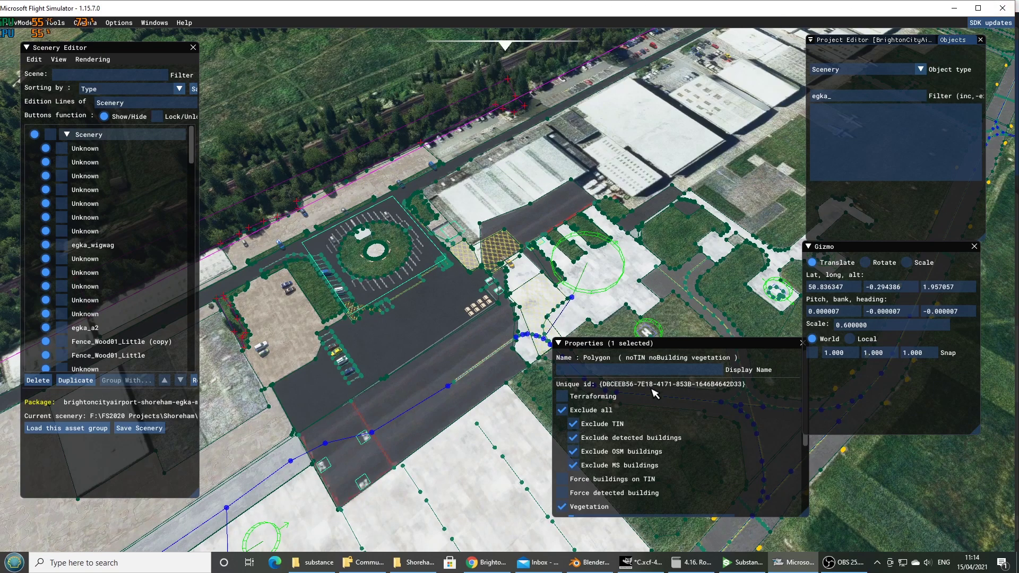
Step: Resume the screen recording and bring up the Shoreham and Community folder windows
click(856, 568)
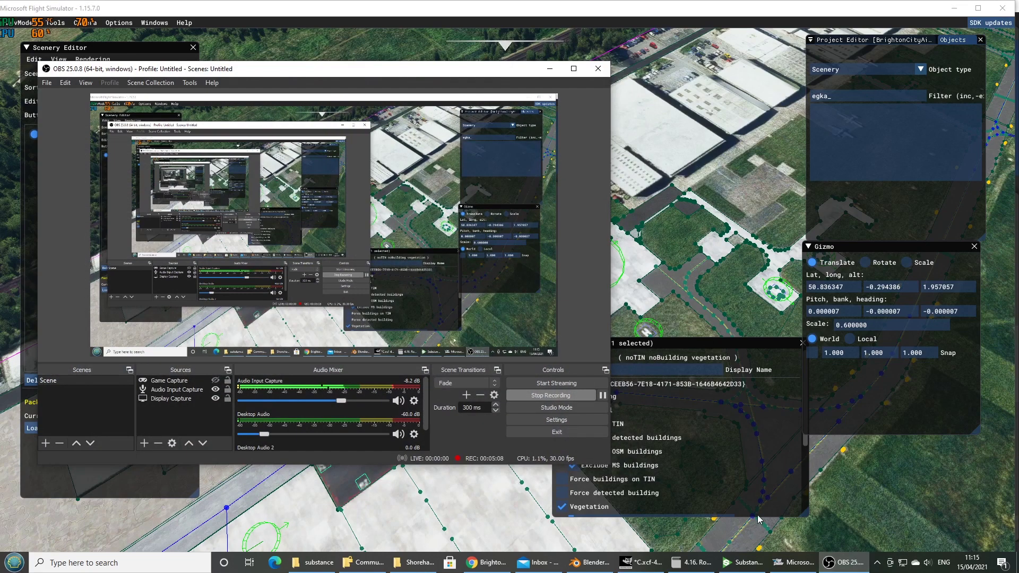
click(603, 396)
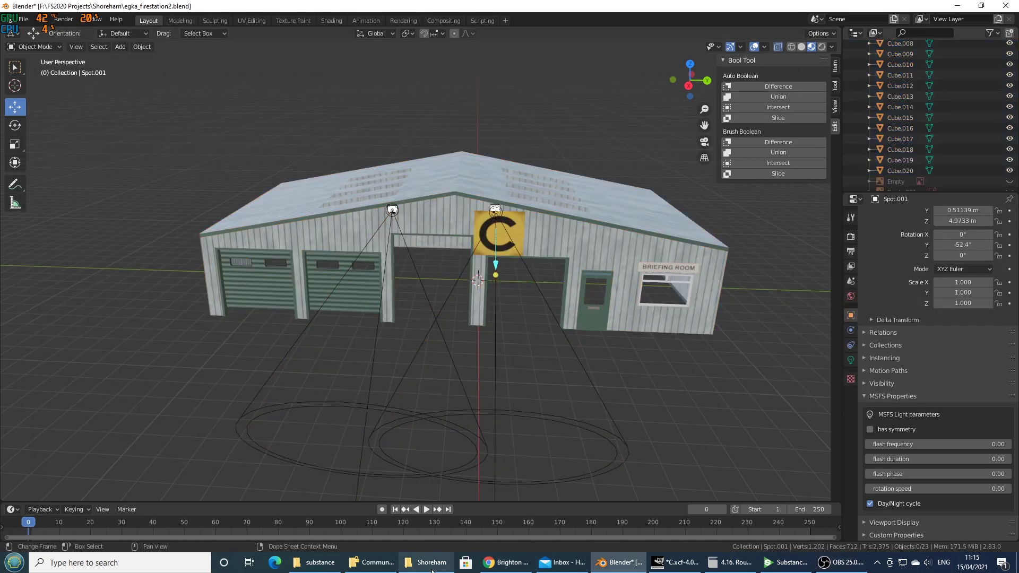
click(427, 563)
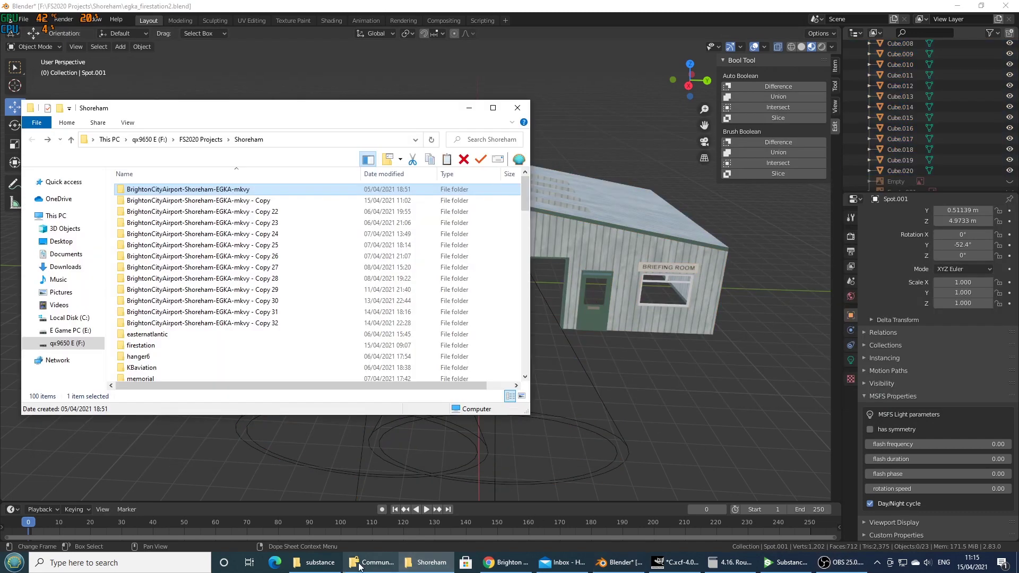
click(374, 563)
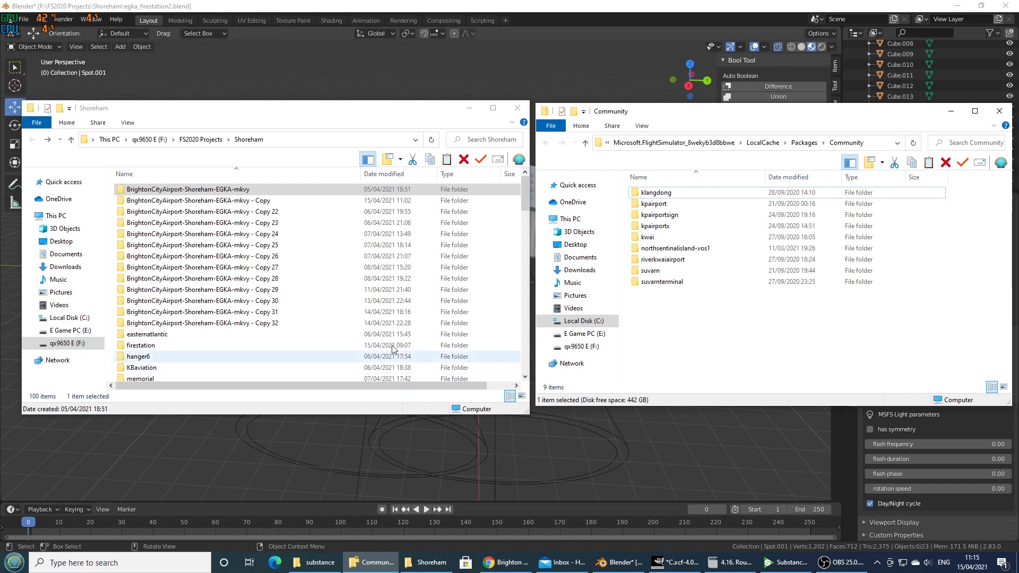
Step: Copy the package folder from the project's Packages folder and paste it into Community
double_click(217, 190)
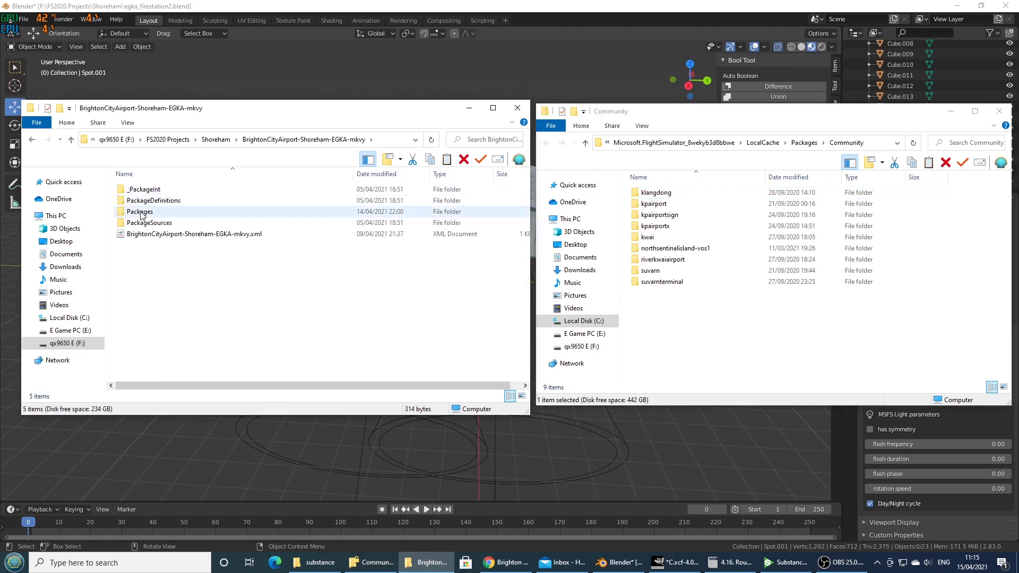
double_click(141, 213)
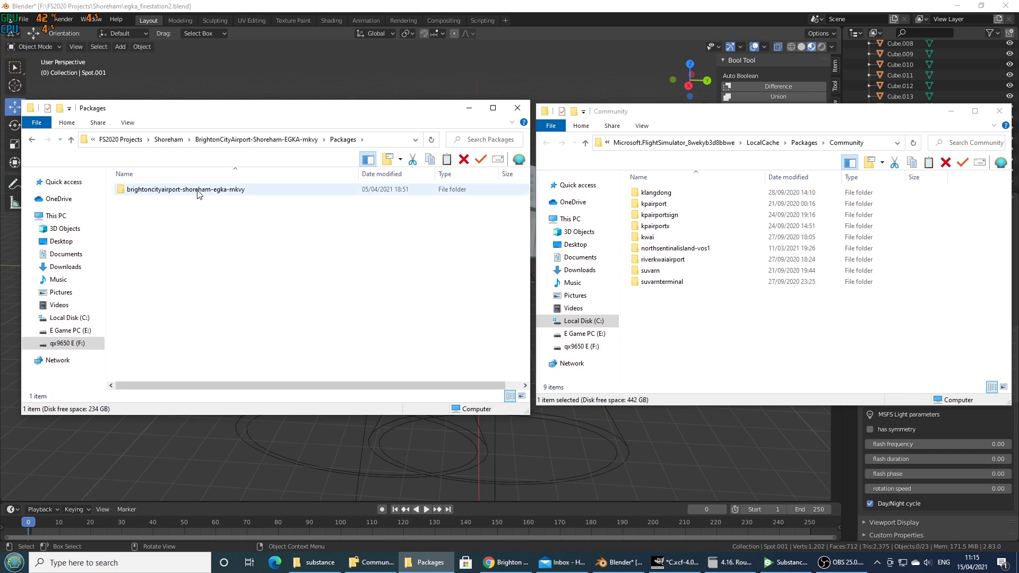
right_click(198, 192)
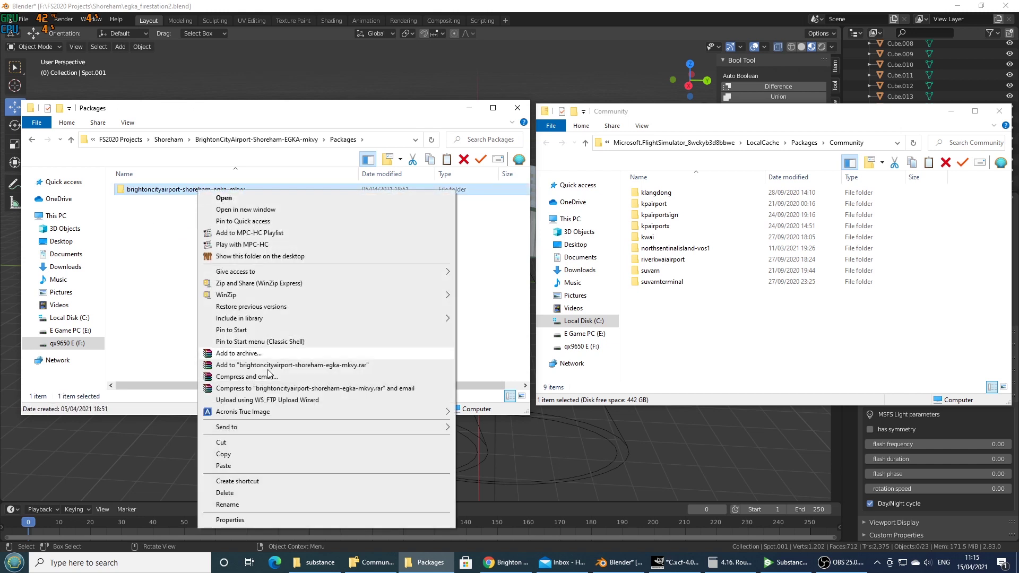
click(222, 455)
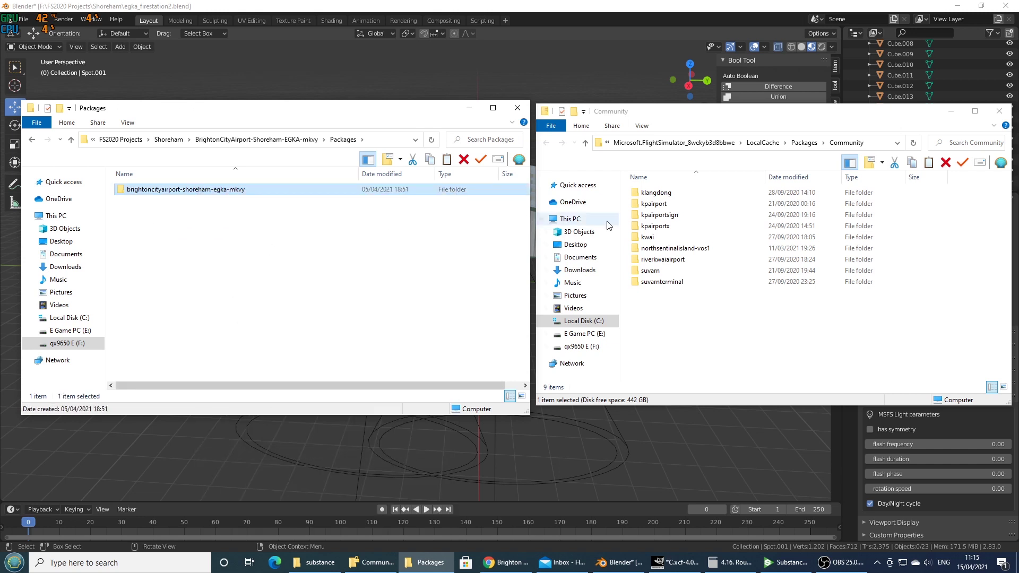
click(696, 337)
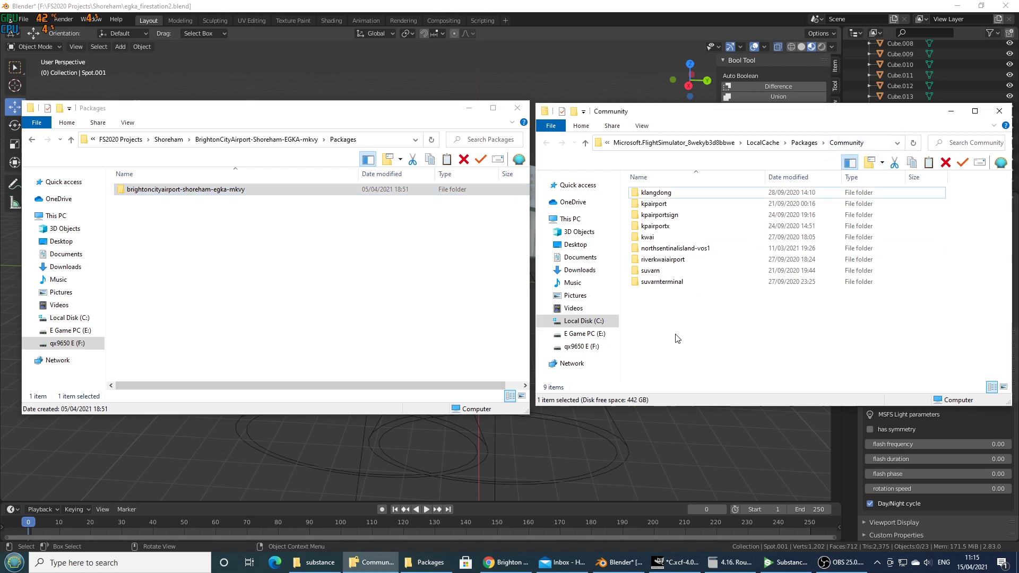
right_click(697, 323)
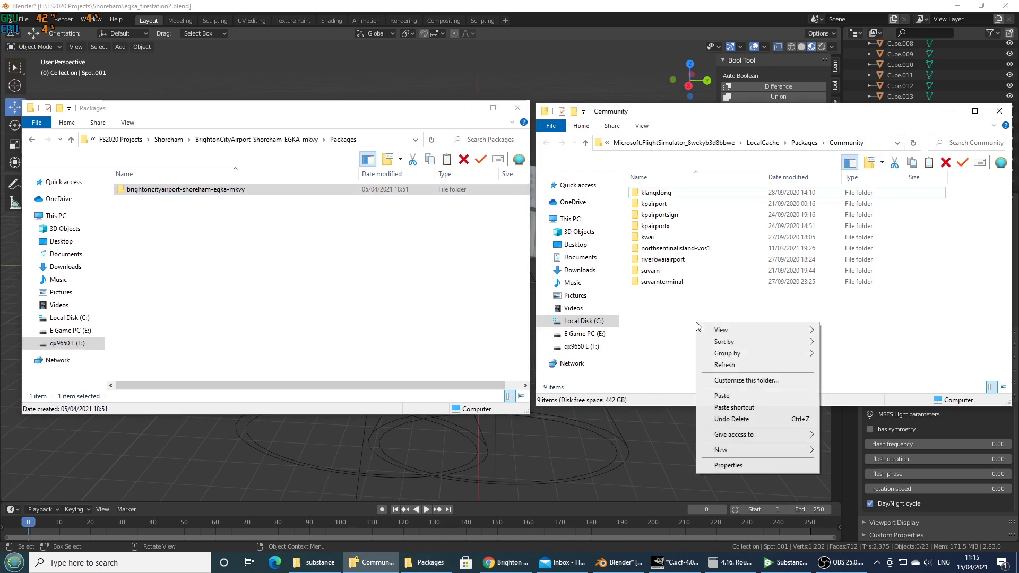
click(723, 397)
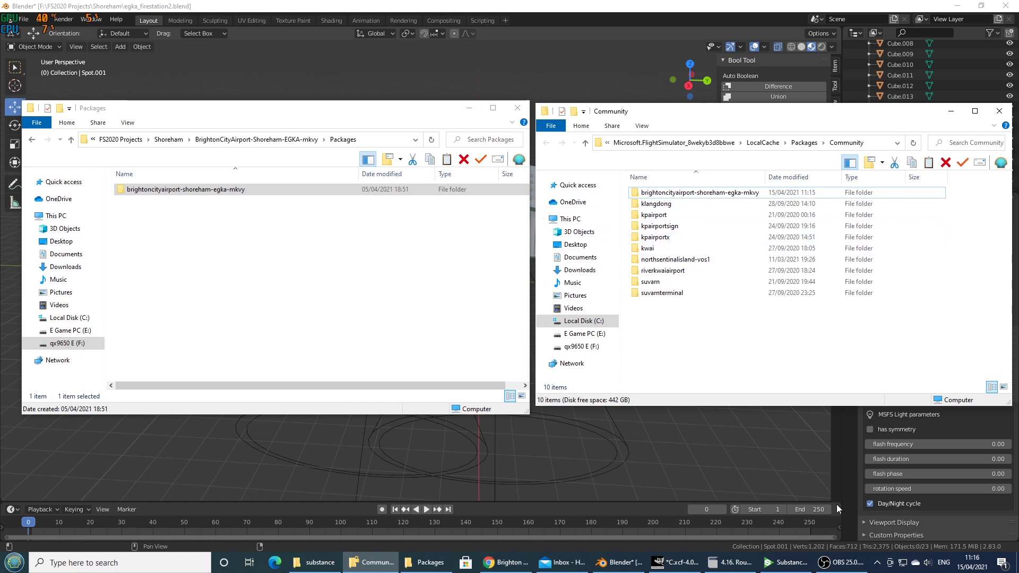
Step: Pause the screen recording and open the World Map in Flight Simulator
mouse_move(834, 564)
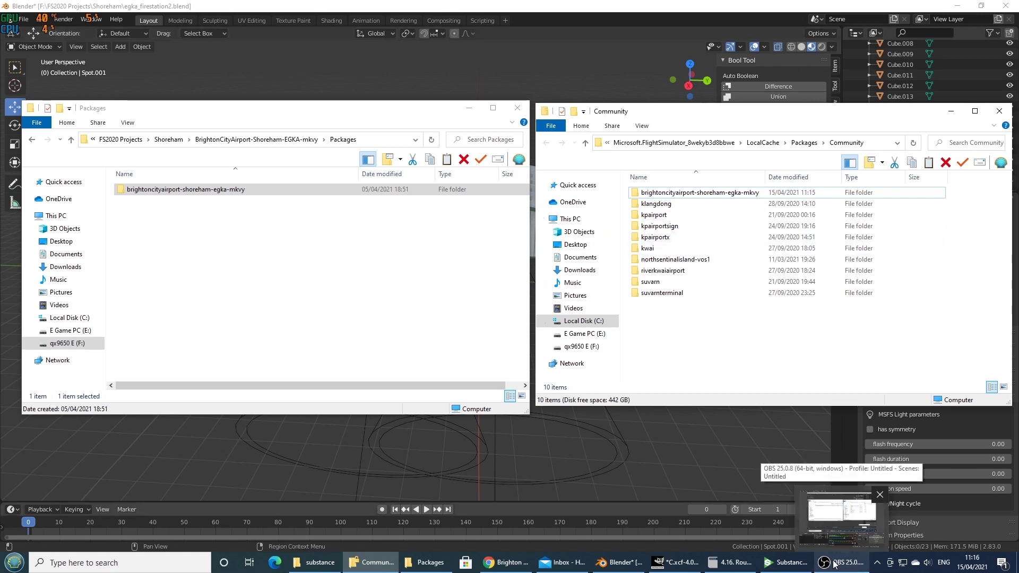
click(837, 564)
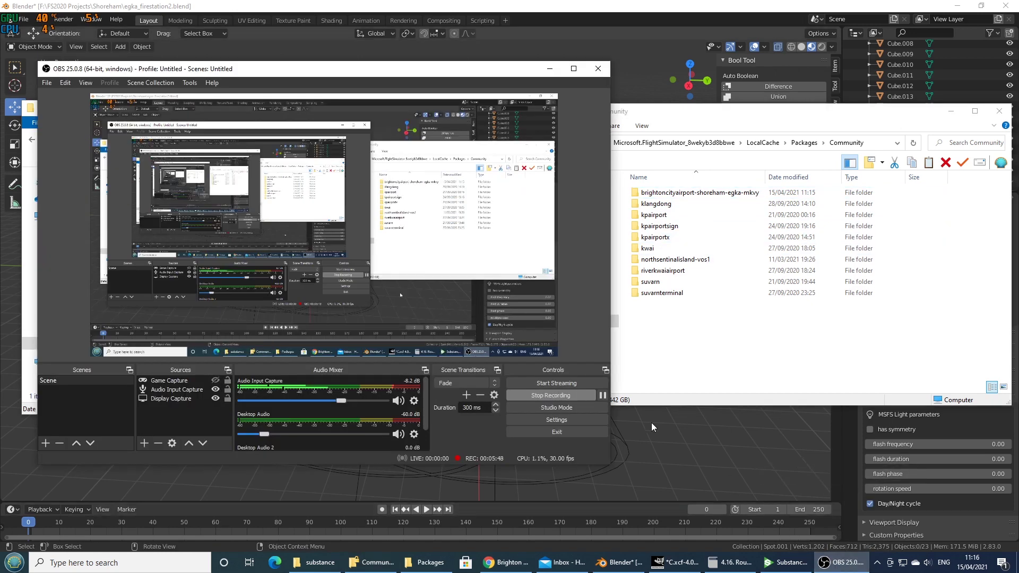
click(603, 396)
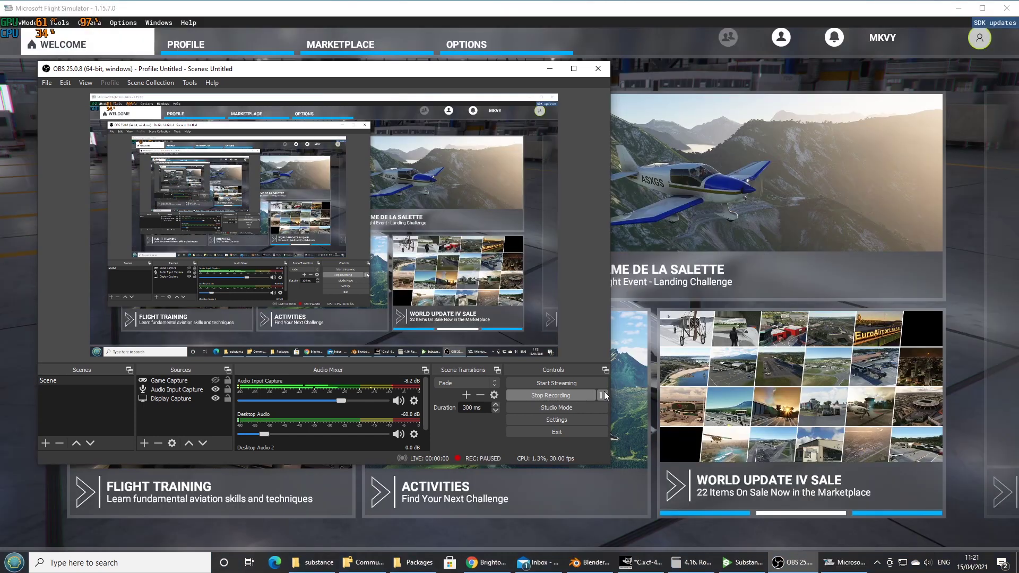
click(687, 261)
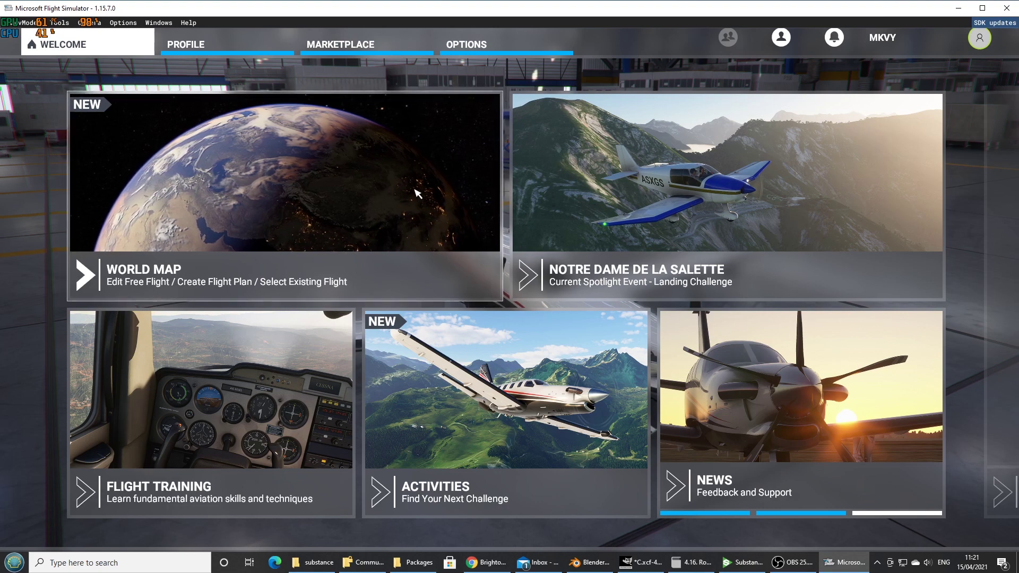
click(343, 205)
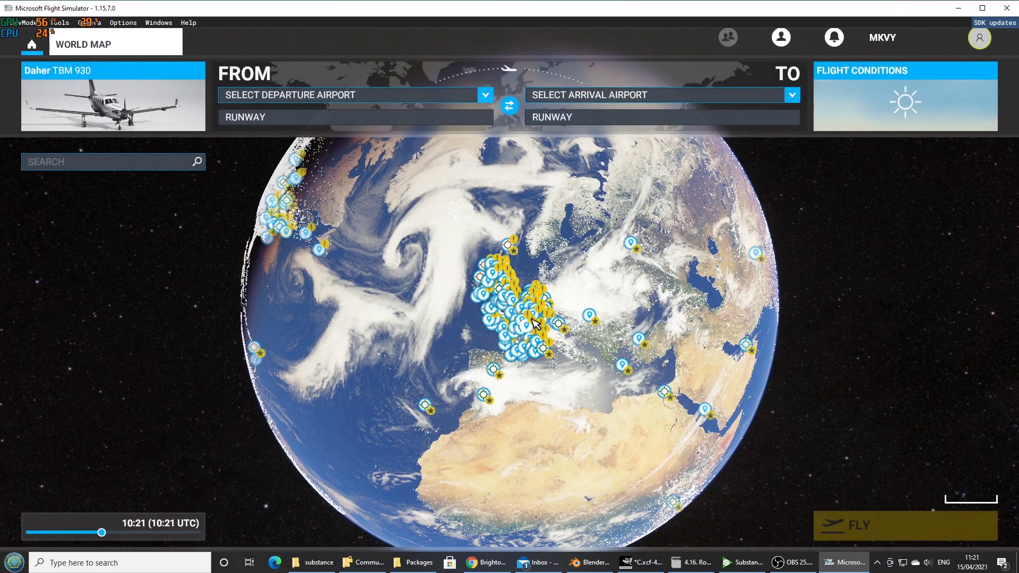
Step: Zoom toward Shoreham and set multiplayer to Off (Group Only) in Flight Conditions
scroll(501, 304, up, 5)
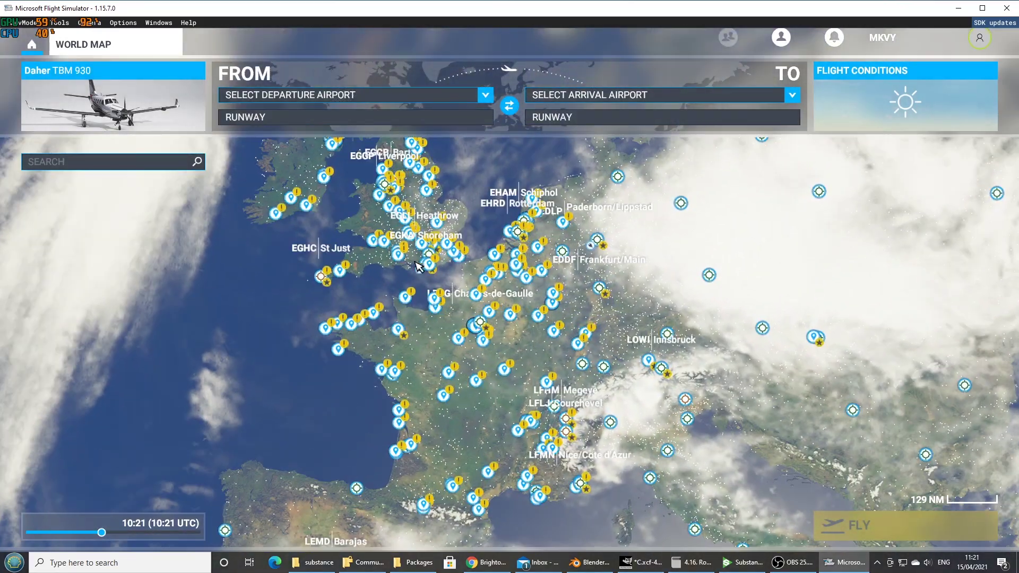
scroll(462, 289, up, 5)
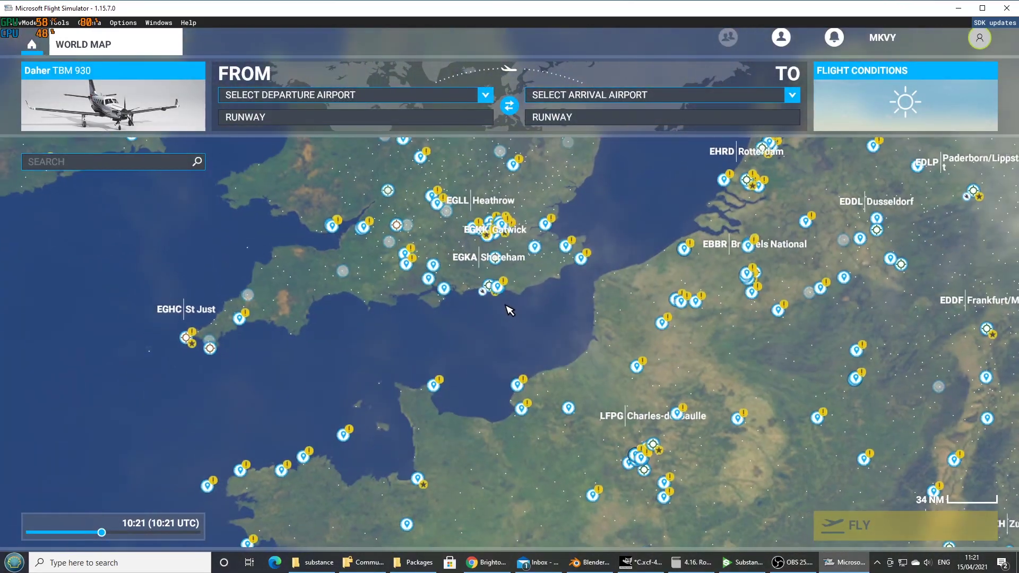
scroll(471, 284, up, 5)
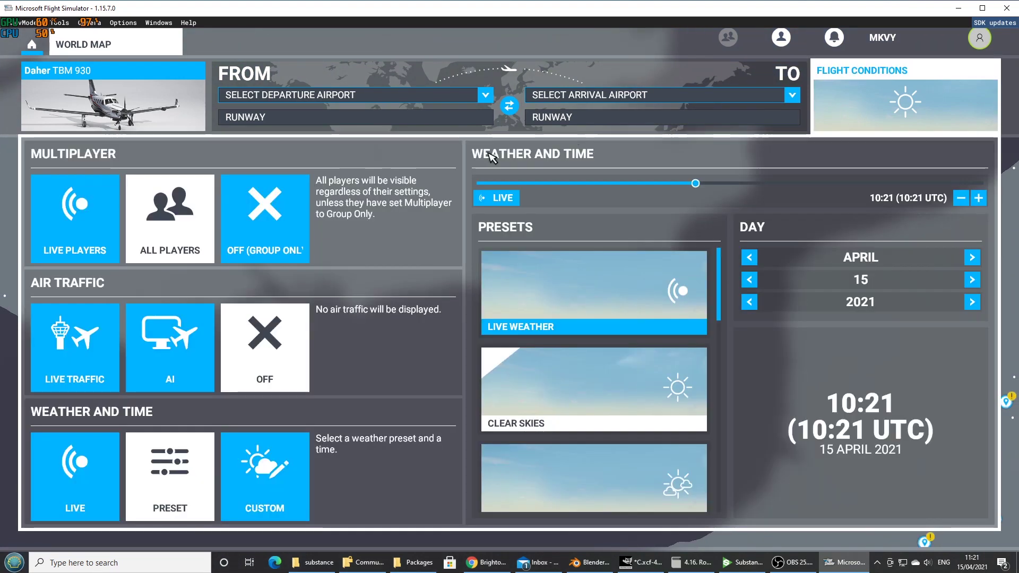
click(937, 93)
click(237, 216)
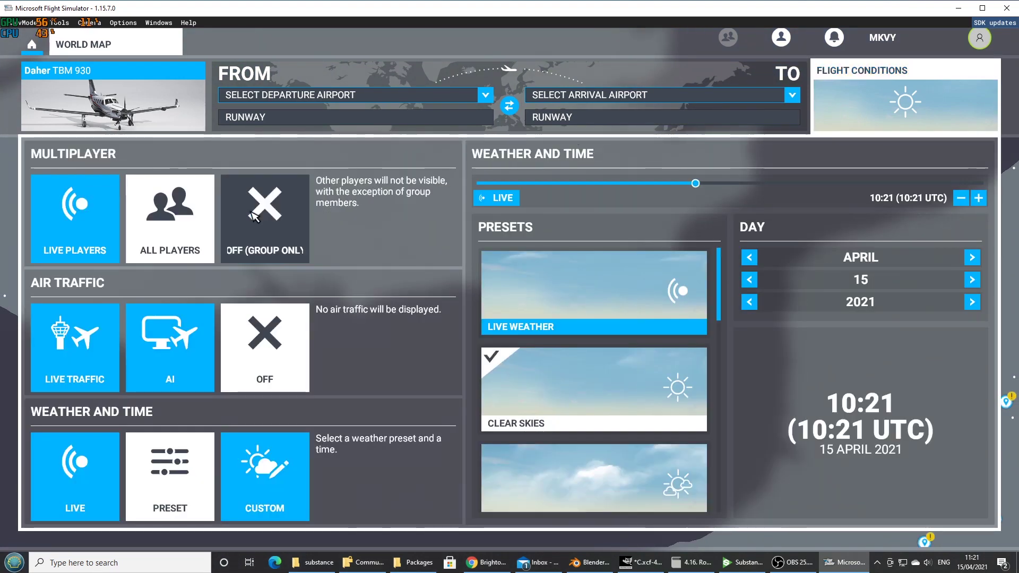
key(Escape)
Step: Set EGKA Shoreham as the departure airport and start the flight
scroll(459, 291, up, 5)
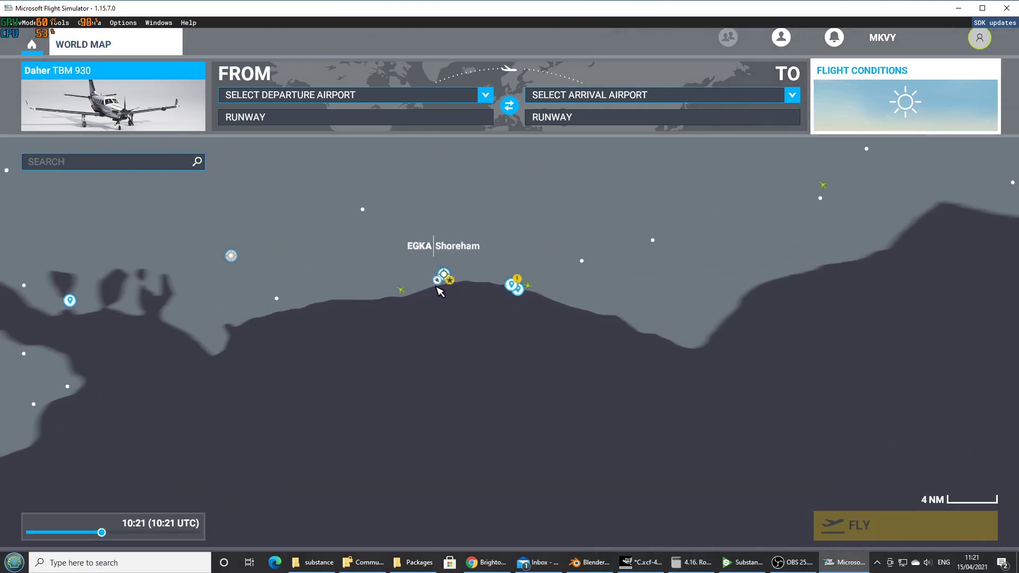
scroll(464, 280, up, 3)
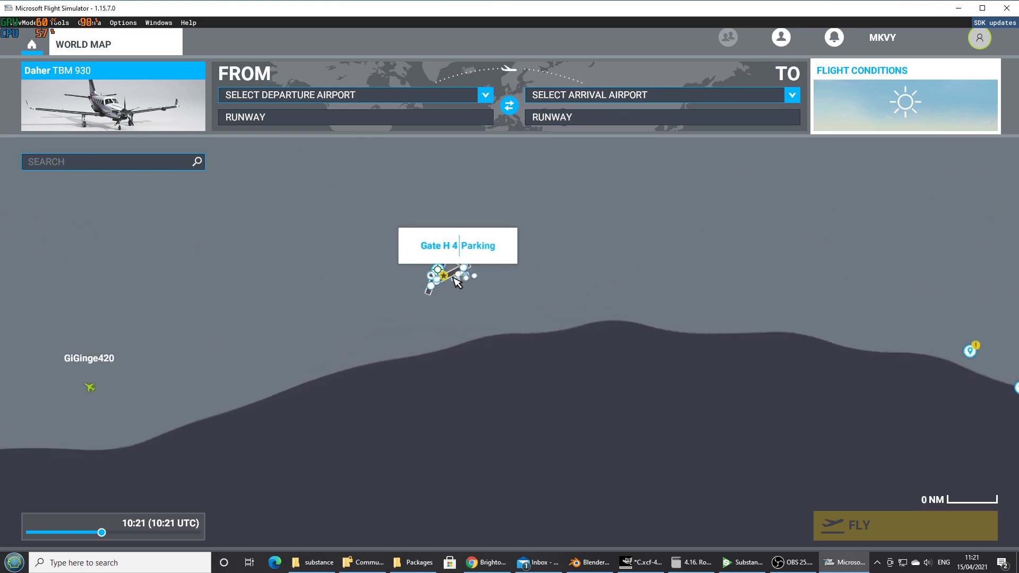
scroll(450, 290, down, 3)
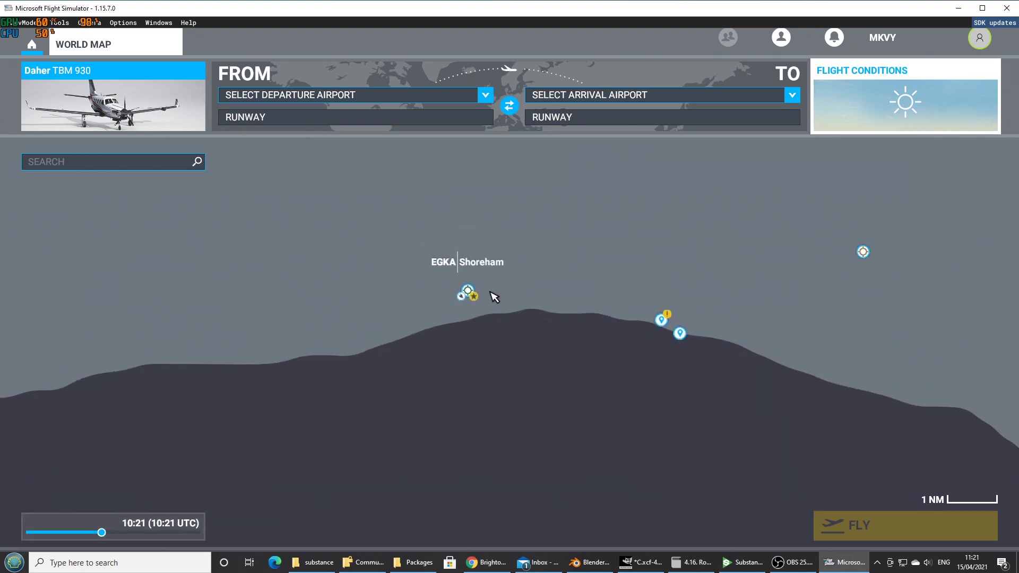
click(472, 299)
click(499, 319)
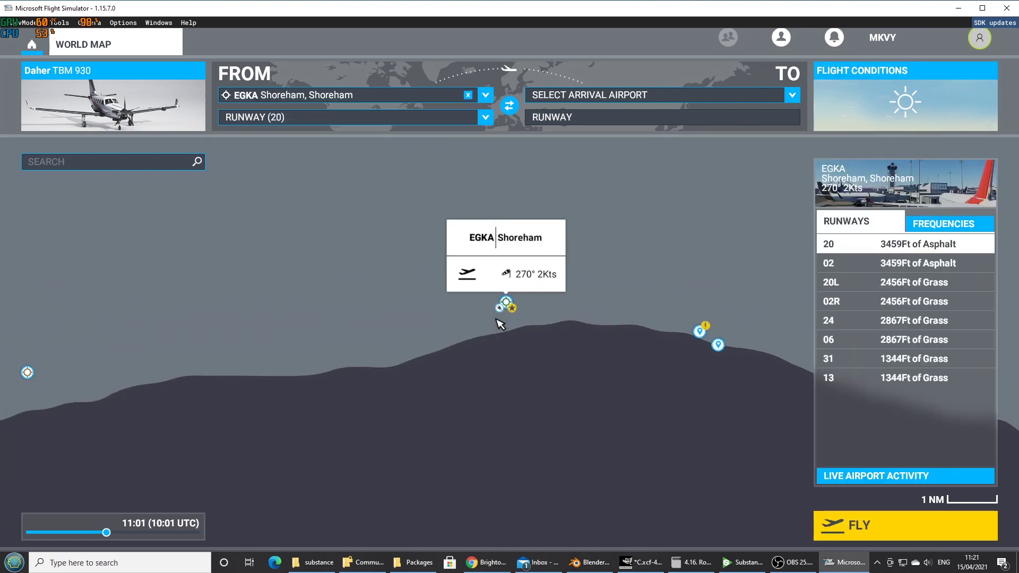
click(883, 530)
click(791, 562)
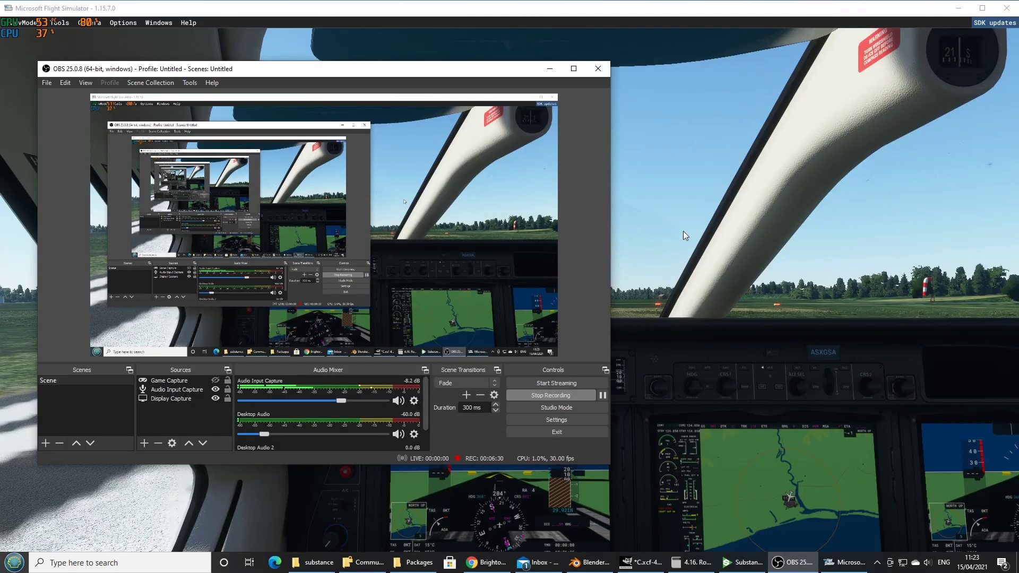
Step: Bring Microsoft Flight Simulator in front of OBS, showing the cockpit on the Shoreham runway
click(640, 234)
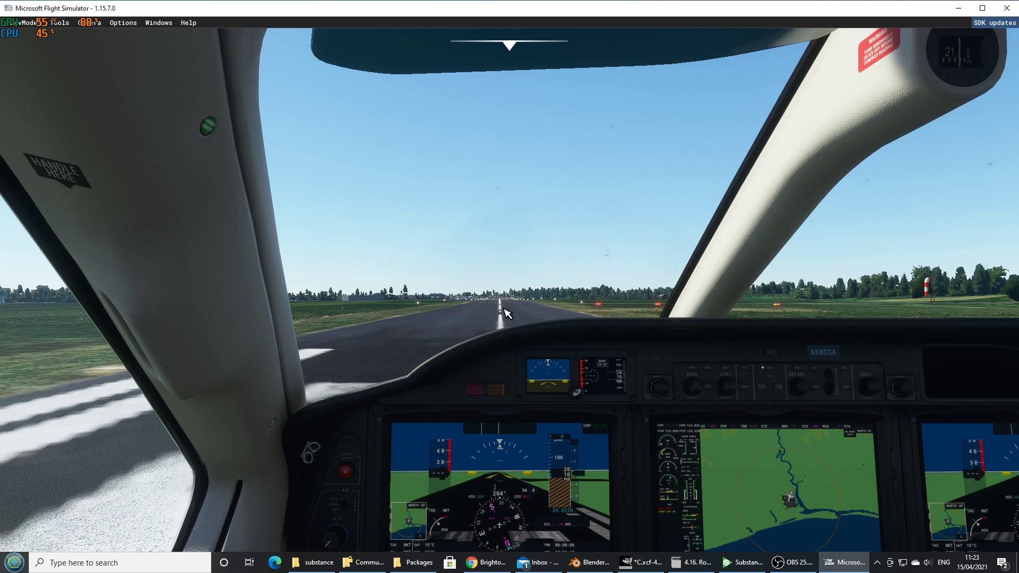
Step: Switch to the developer camera behind the aircraft and open the Project Editor
click(85, 22)
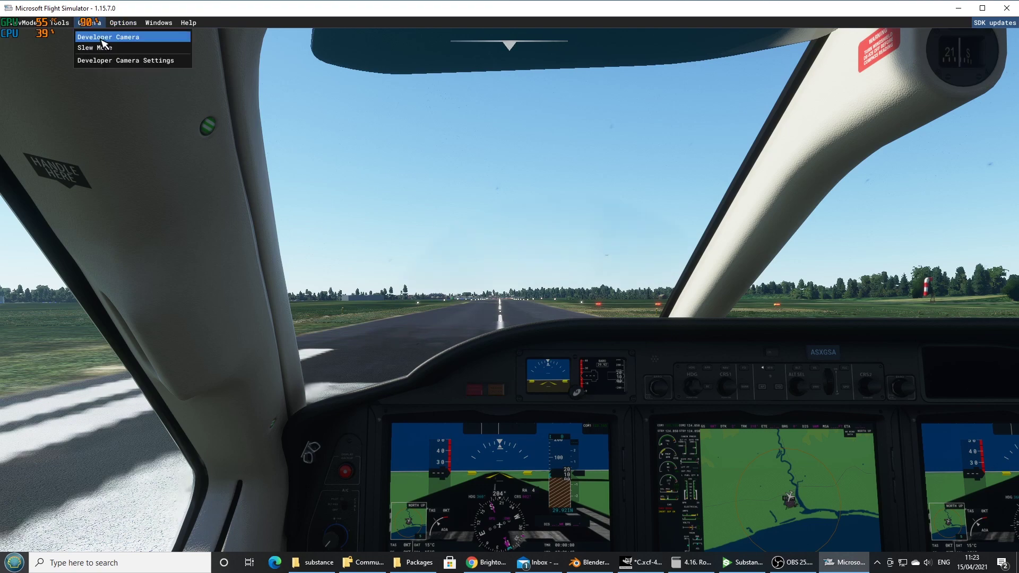
click(132, 38)
click(62, 23)
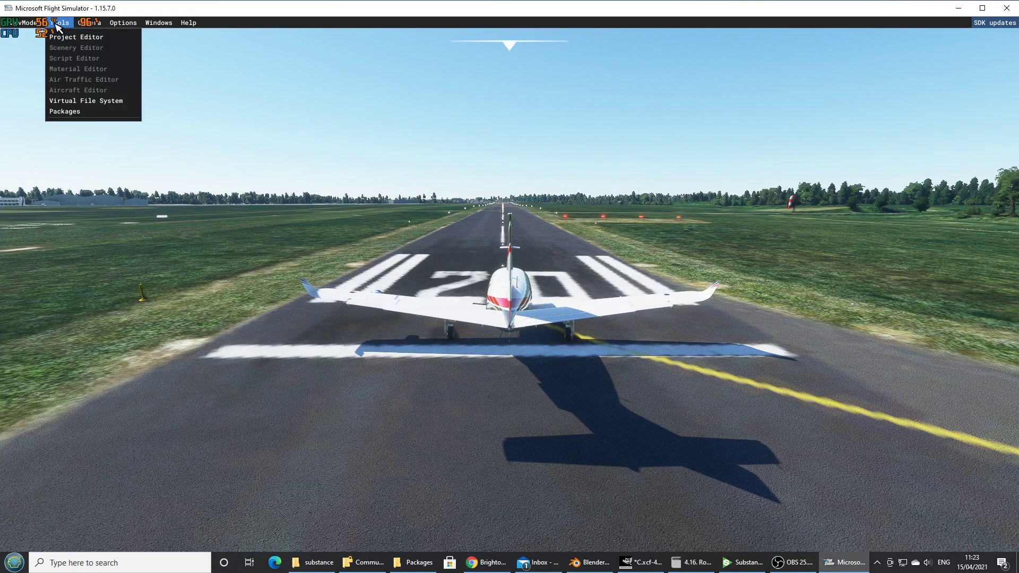
click(75, 37)
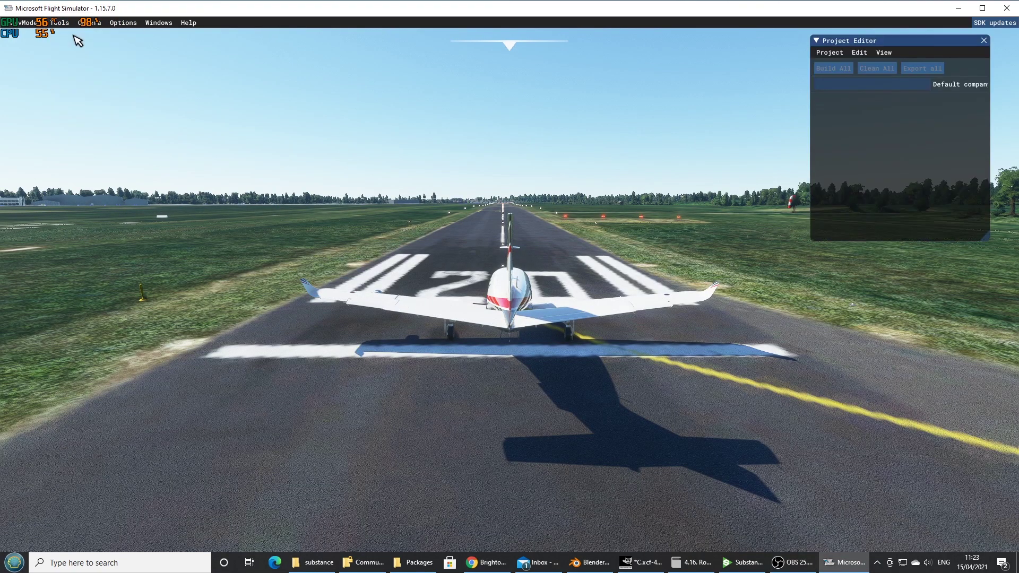
Step: Load the BrightonCityAirport-Shoreham-EGKA-mkvy.xml project file
click(829, 52)
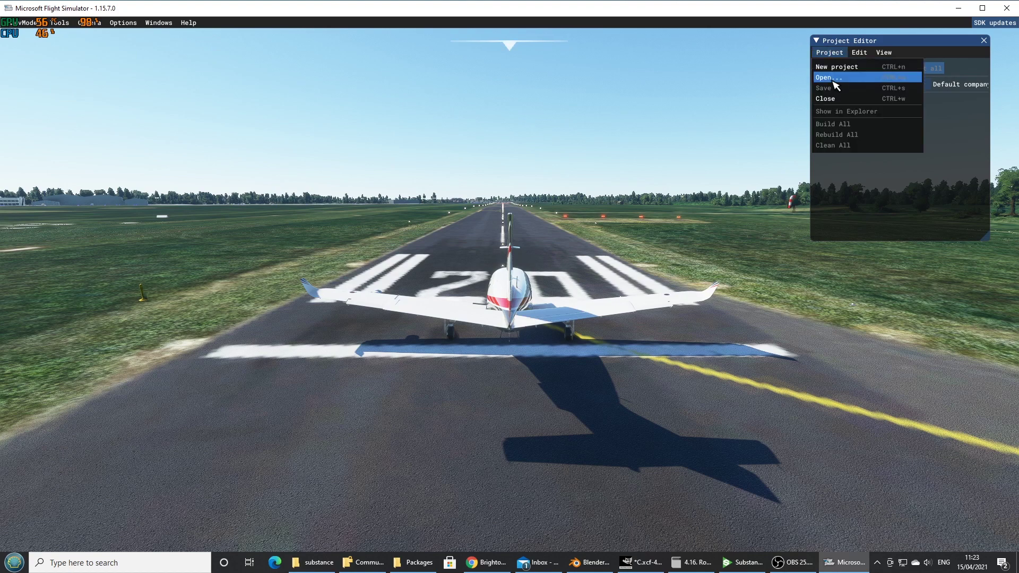
click(831, 80)
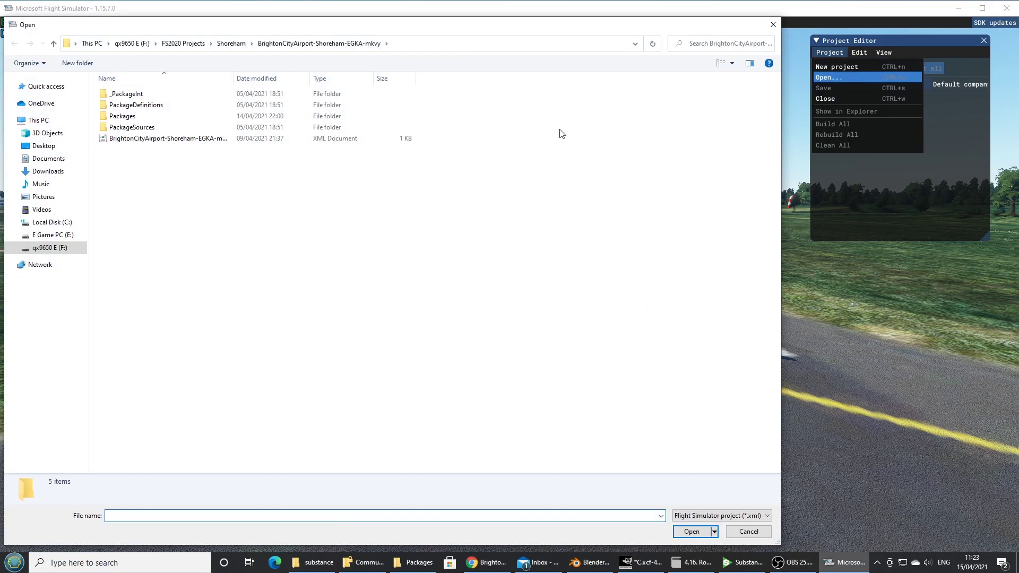
click(176, 139)
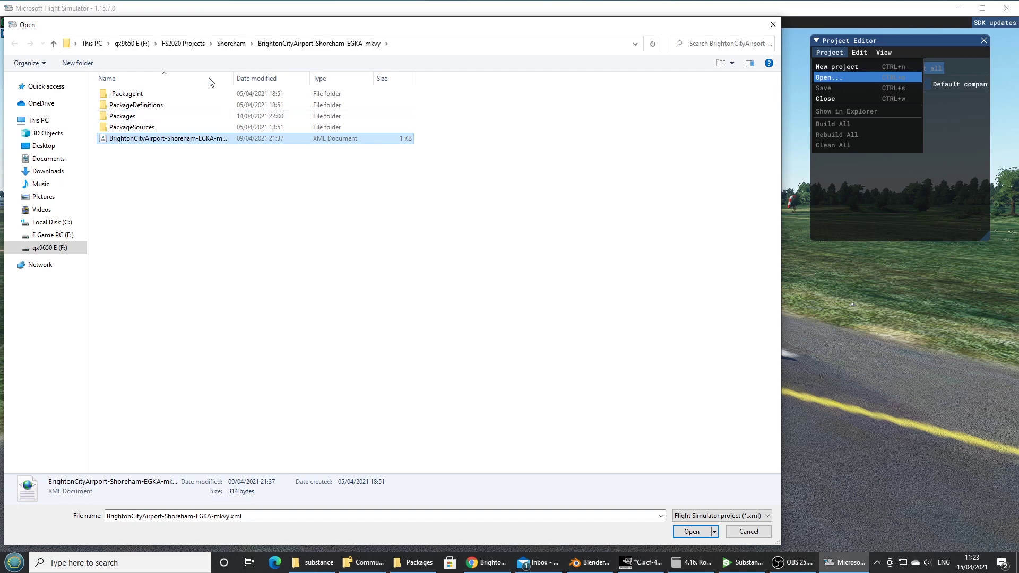
drag(237, 78, 300, 78)
click(691, 532)
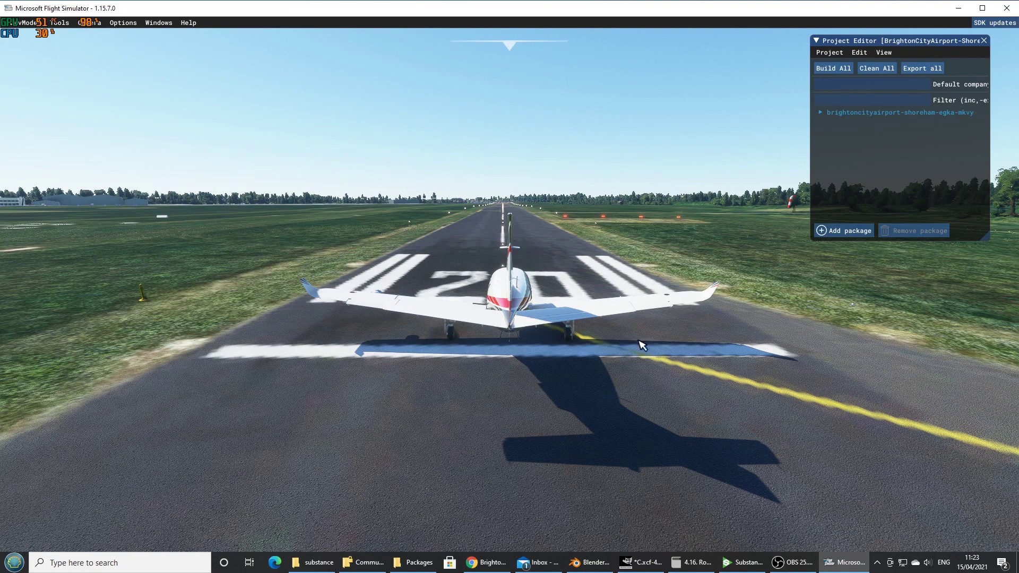
Step: Build the shoreham-egka-mkvy package from the Inspector and check the log: 112 skipped, 0 failed
click(860, 112)
click(884, 52)
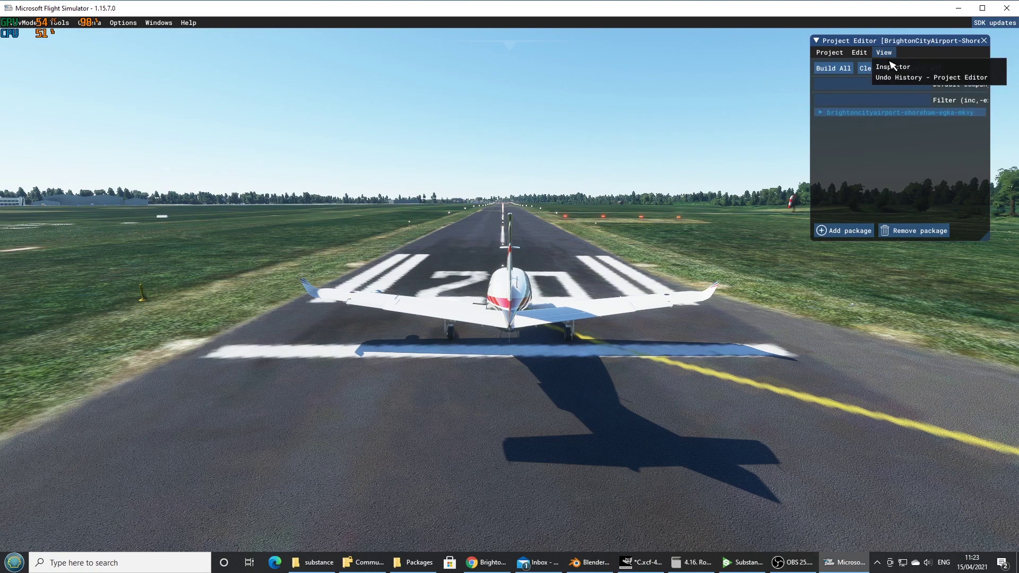
click(887, 65)
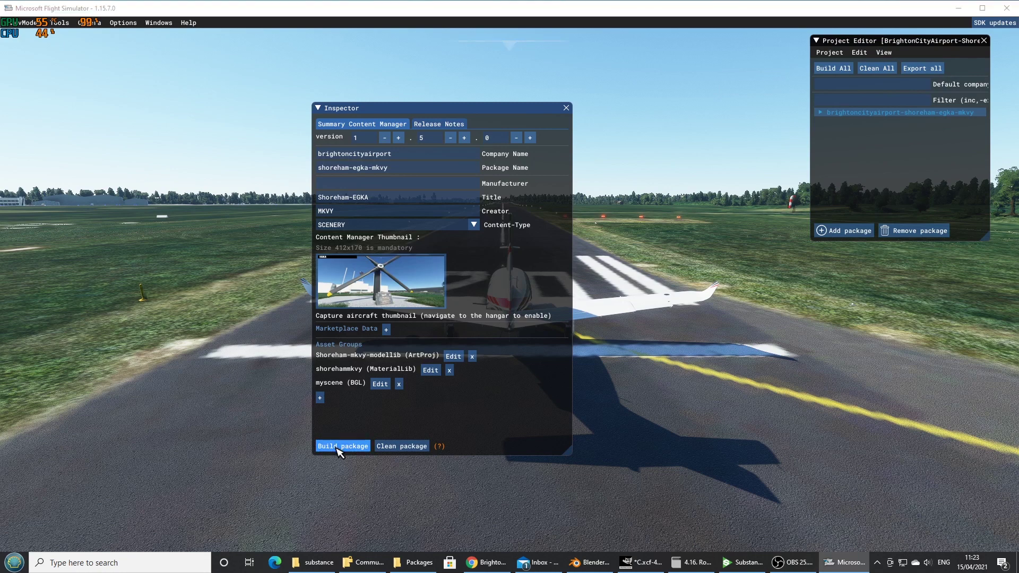
click(339, 446)
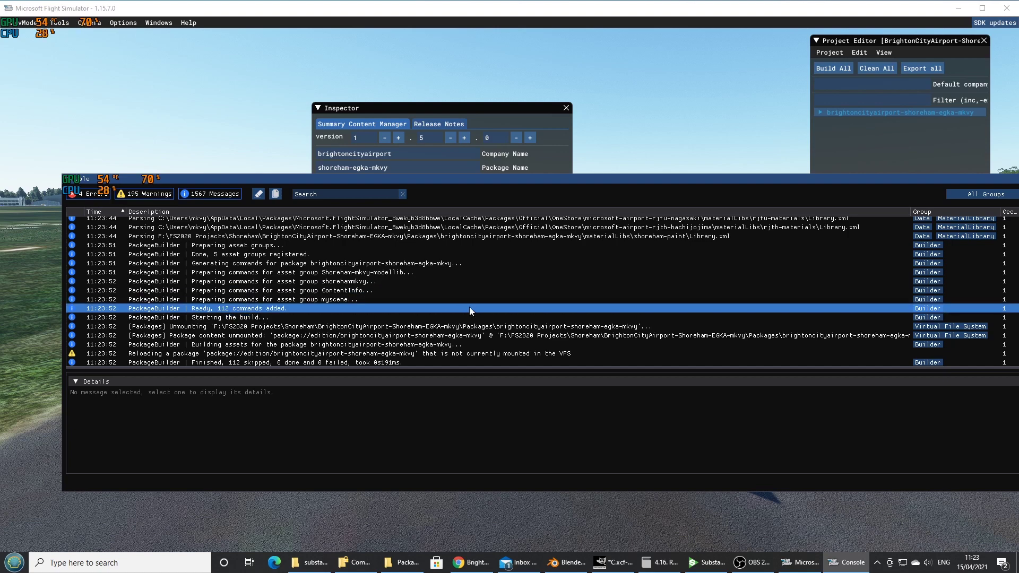
scroll(470, 306, up, 3)
scroll(470, 311, down, 3)
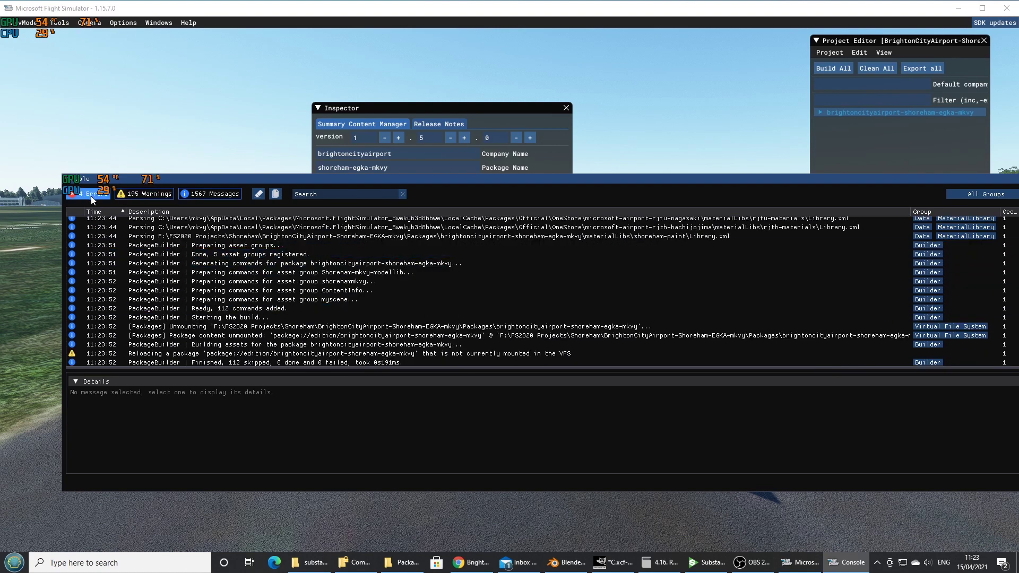
click(152, 24)
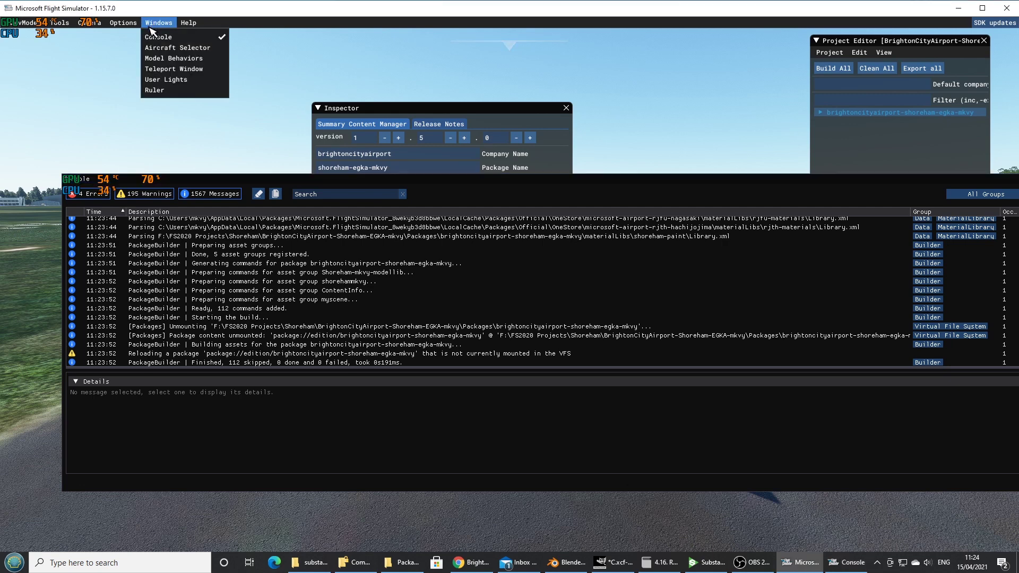
Step: Close the build Console window and the Shoreham scenery project
click(154, 36)
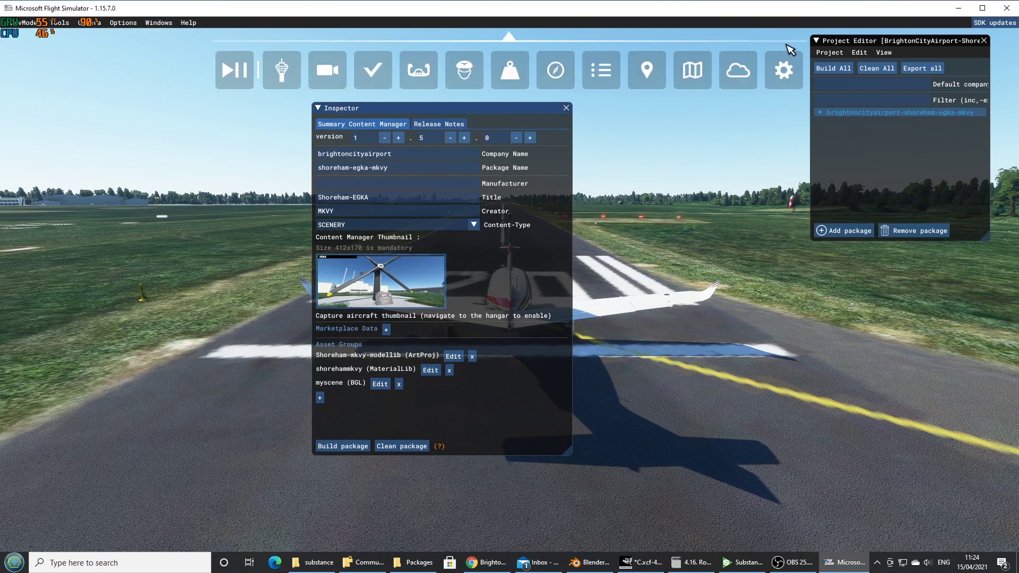
click(830, 54)
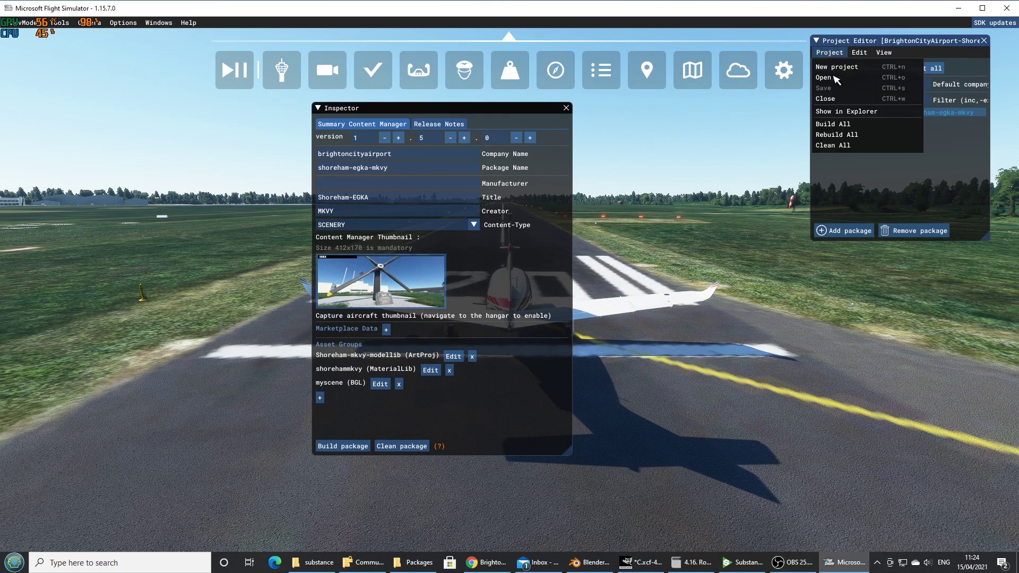
click(831, 100)
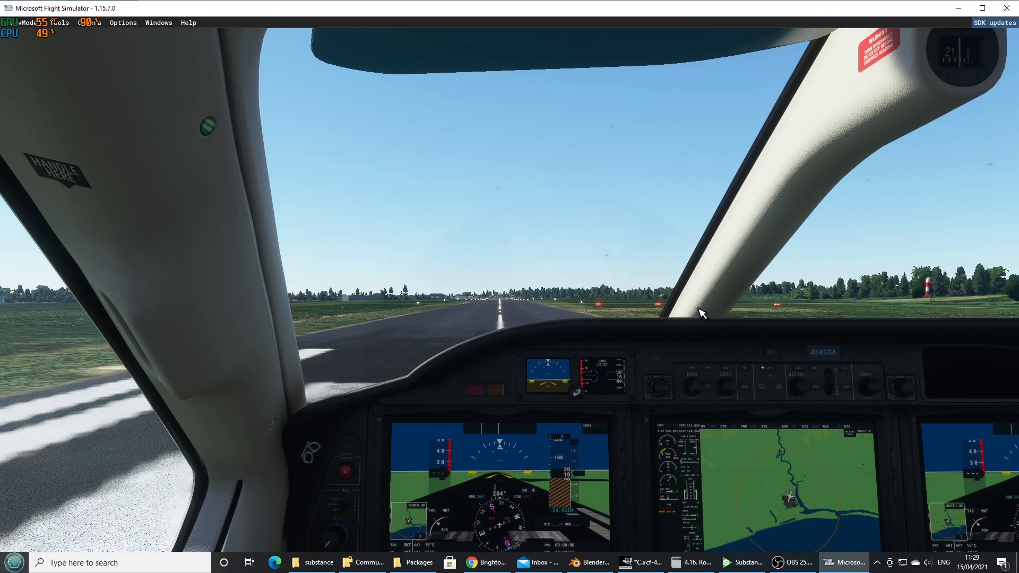
Step: Reopen the Project Editor with the Shoreham project XML file
click(62, 23)
click(67, 36)
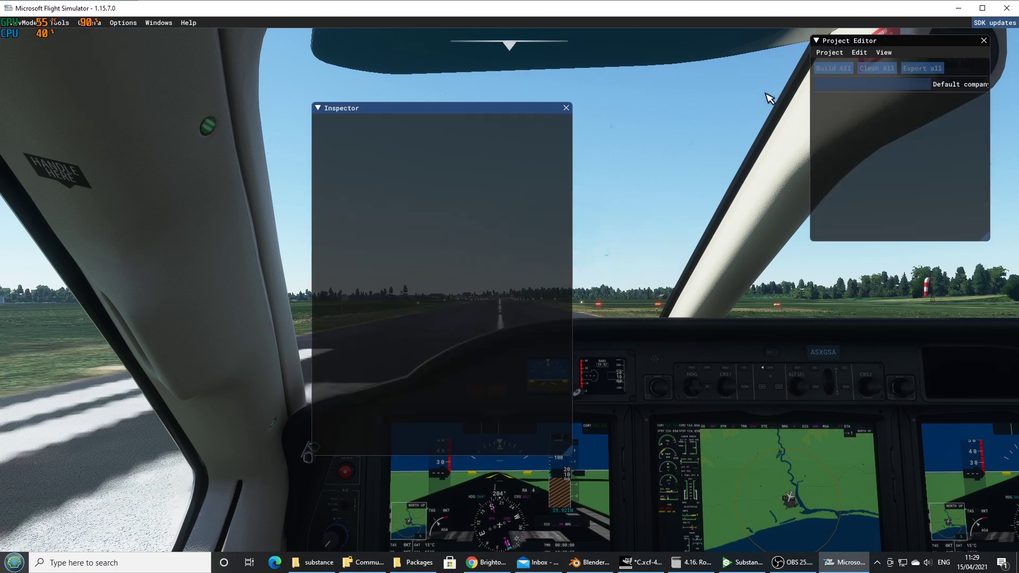
click(830, 53)
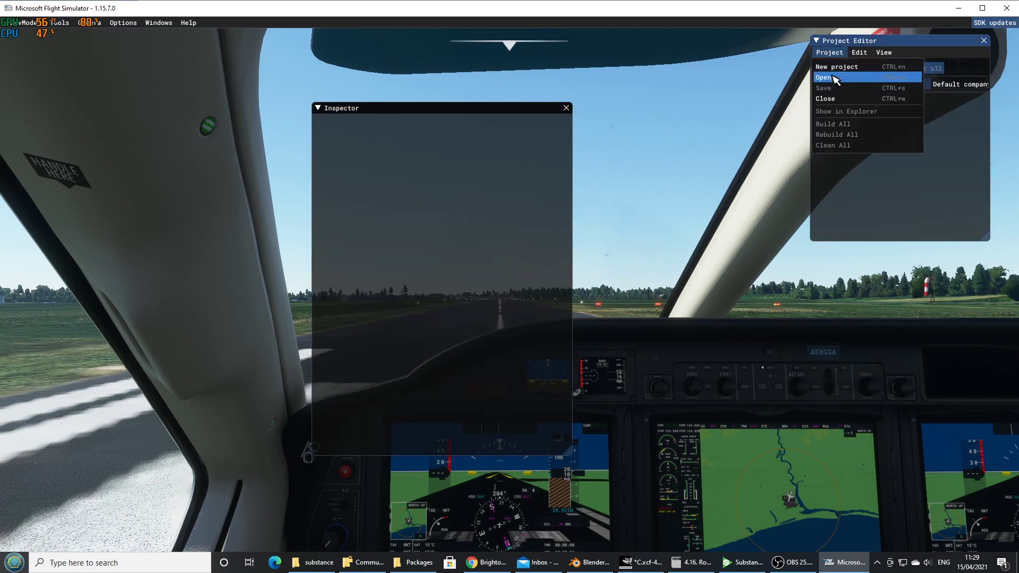
click(833, 78)
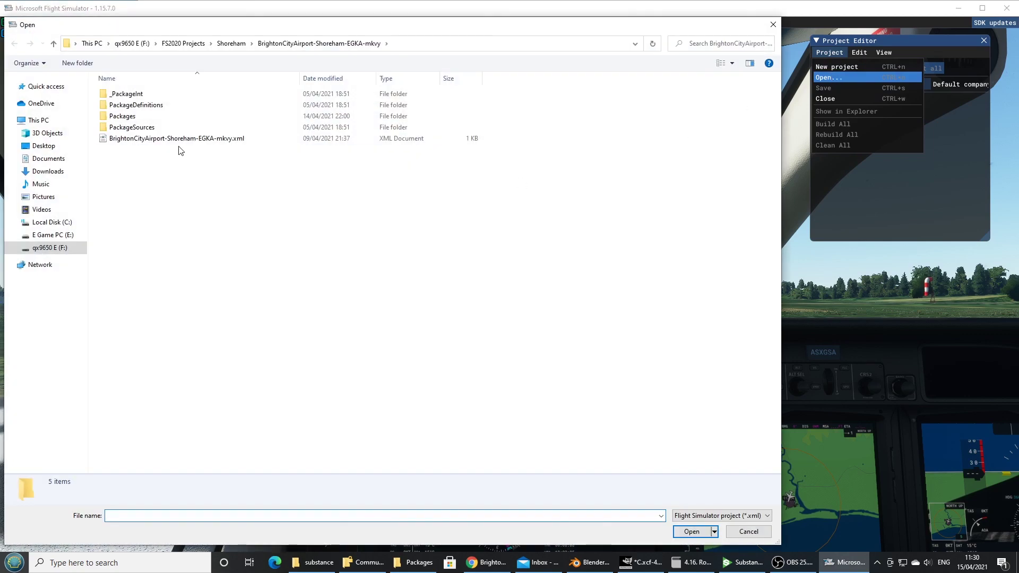
click(177, 138)
click(693, 532)
Step: Expand the shoreham-egka-mkvy package and load its myscene group into the editor
click(848, 113)
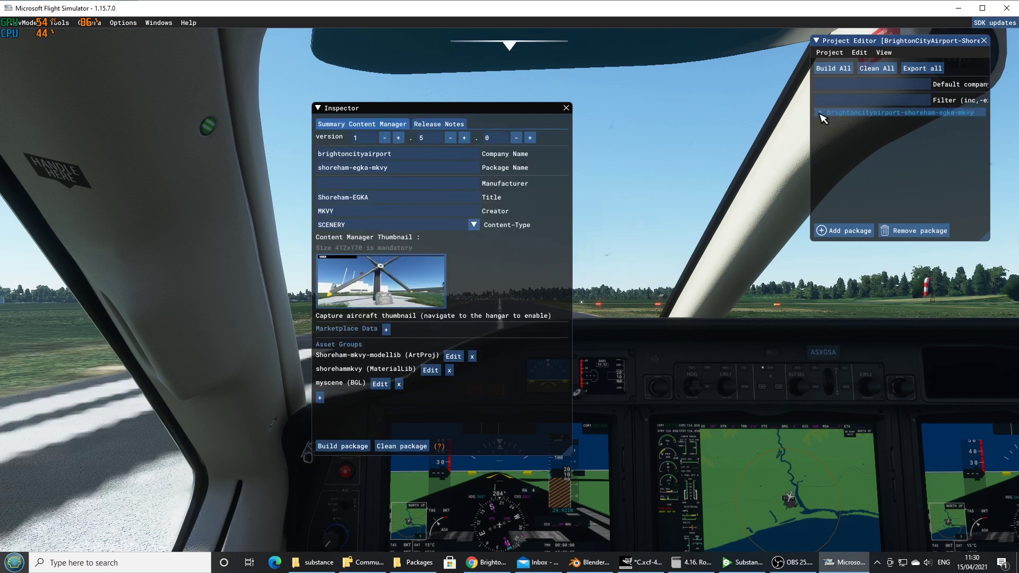
click(821, 113)
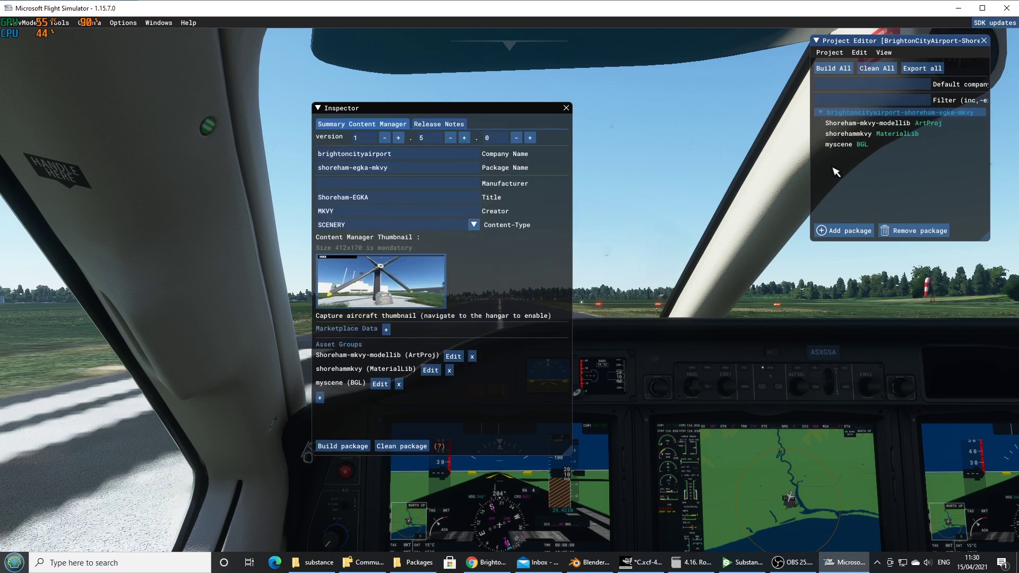
click(849, 146)
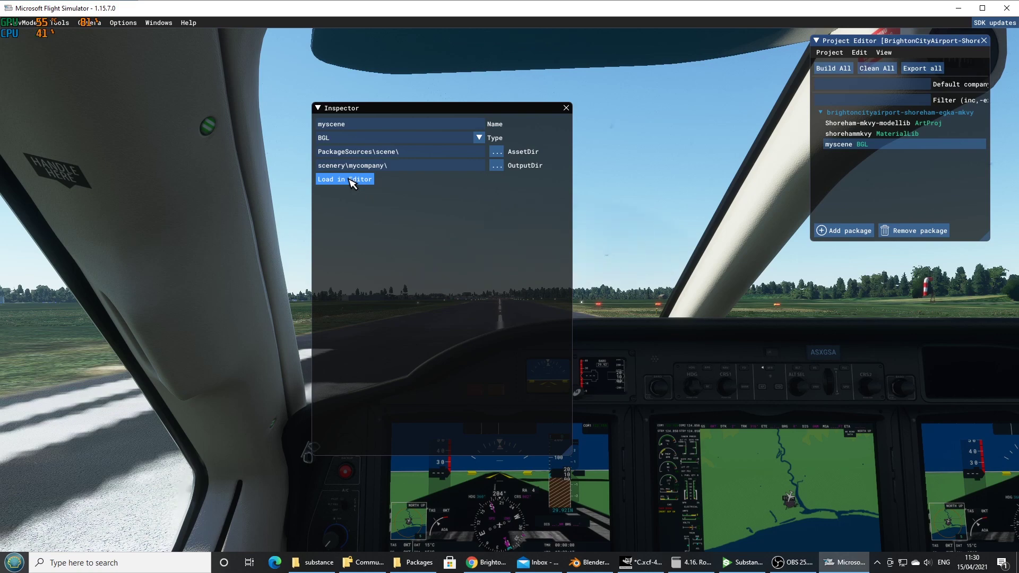
click(353, 180)
click(353, 180)
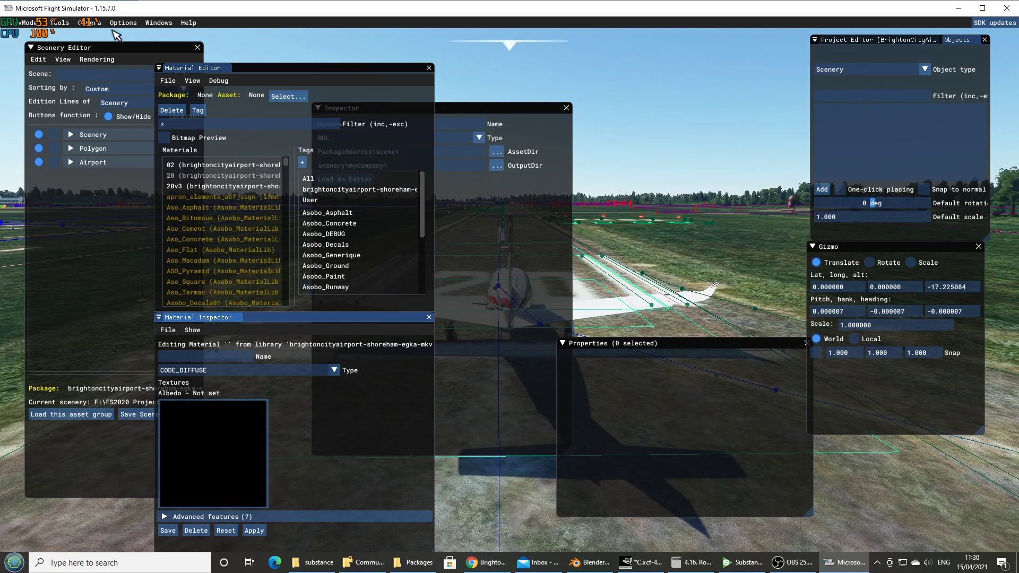
Step: Switch to the external camera behind the aircraft and load the asset group in the Scenery Editor
click(88, 23)
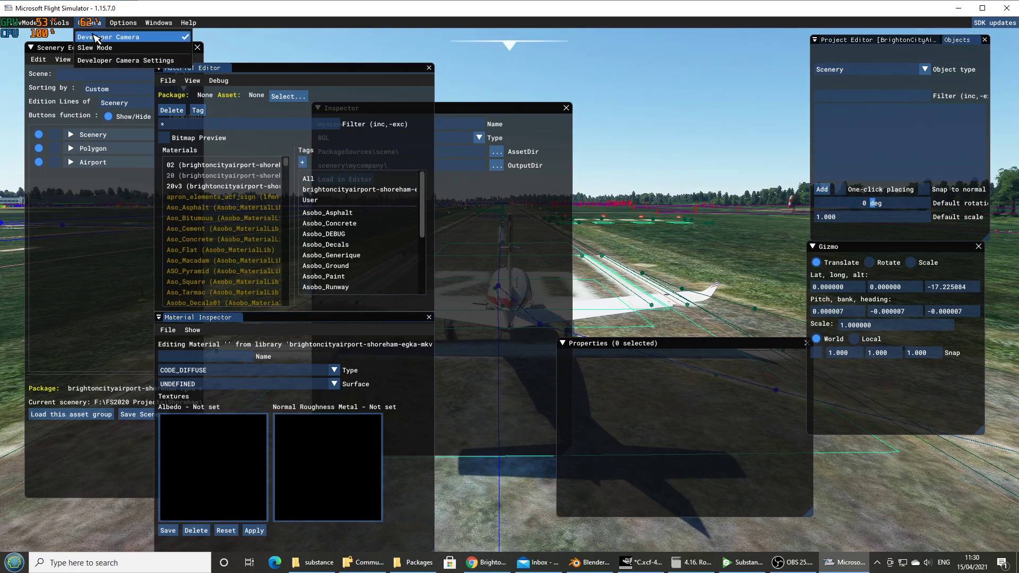
click(95, 35)
click(87, 23)
click(96, 35)
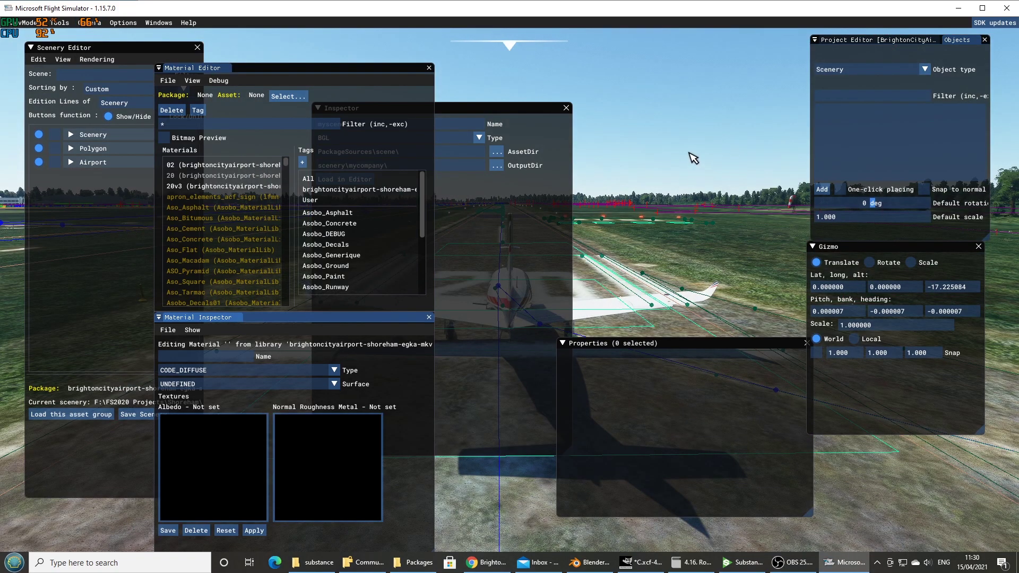
click(69, 415)
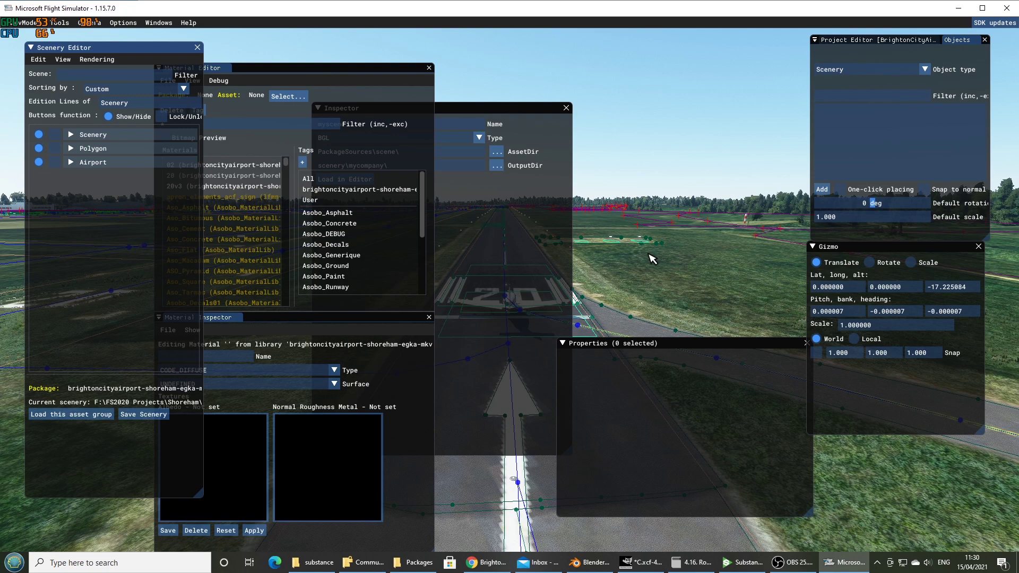
Step: Close the Material Editor, Material Inspector and Inspector windows
mouse_move(476, 80)
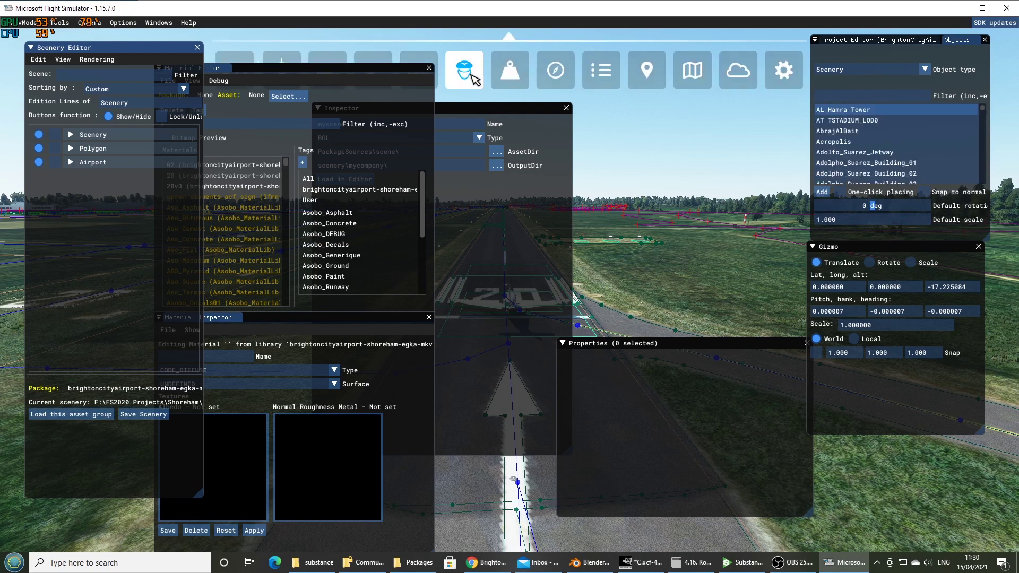
click(429, 68)
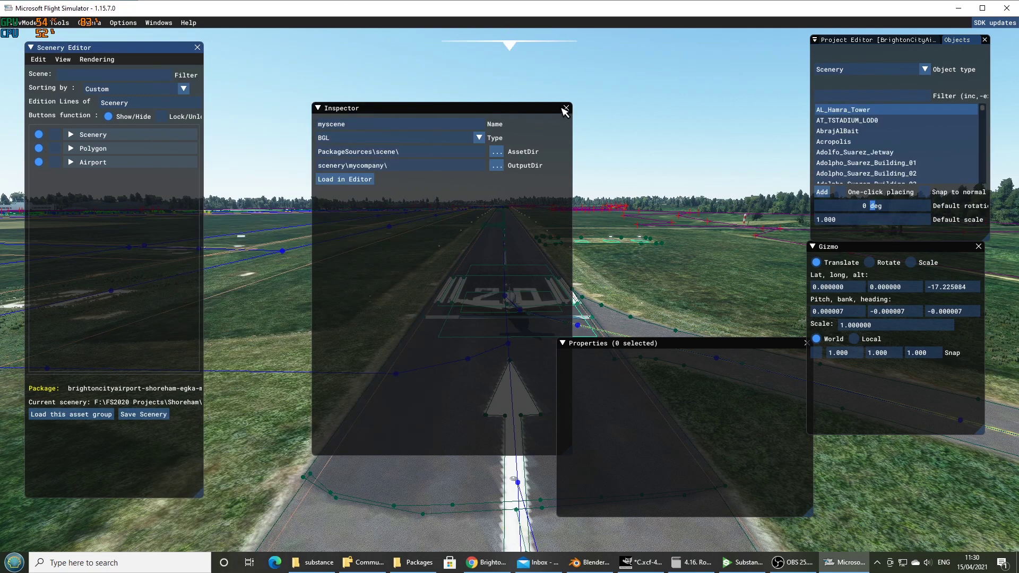
click(566, 109)
Step: Go fullscreen and fly the developer camera back and over the runway
key(alt+Return)
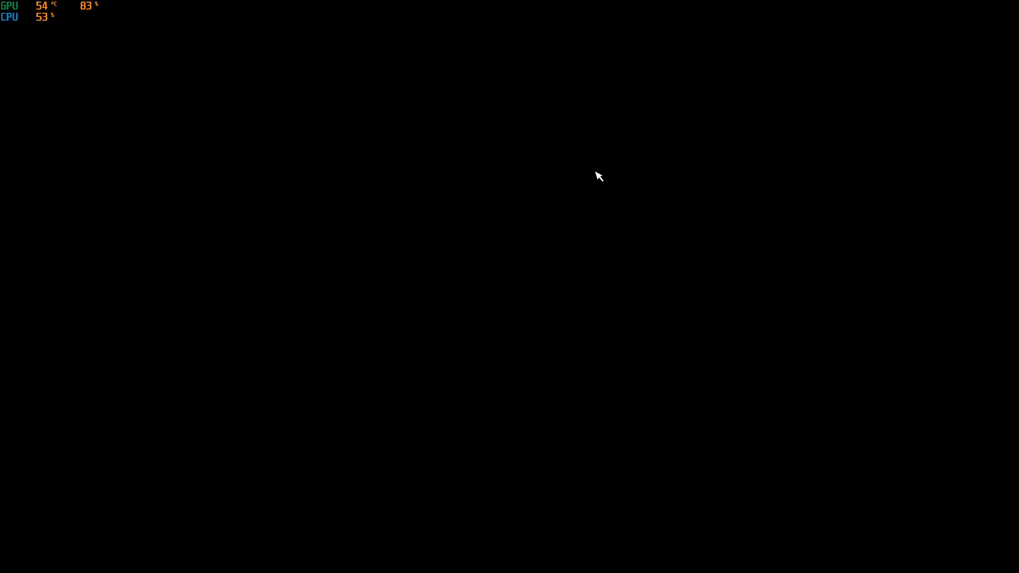
key(s)
key(s)
key(s)
key(s)
key(s)
key(s)
key(s)
key(s)
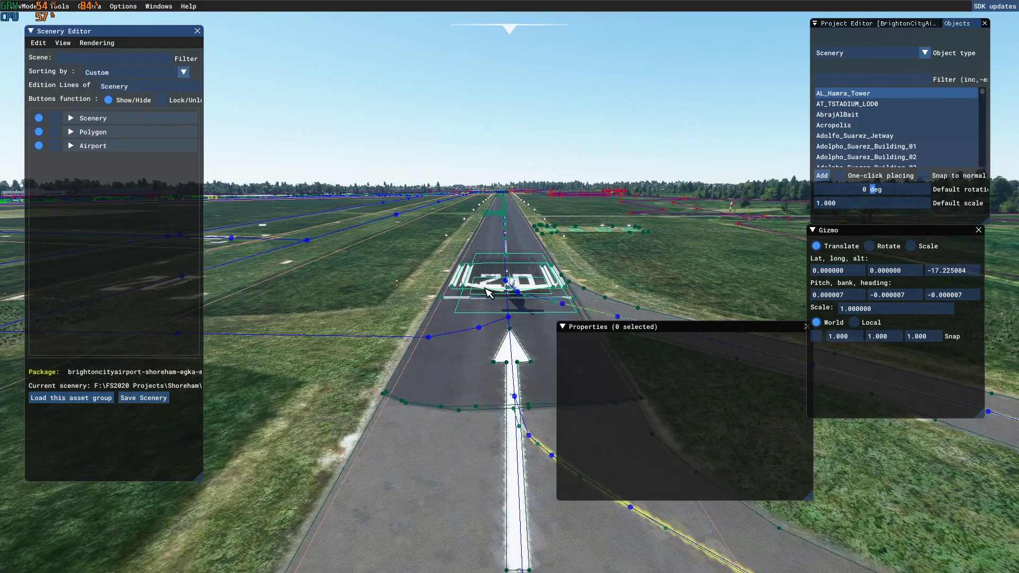
key(a)
key(a)
key(a)
key(a)
key(a)
key(a)
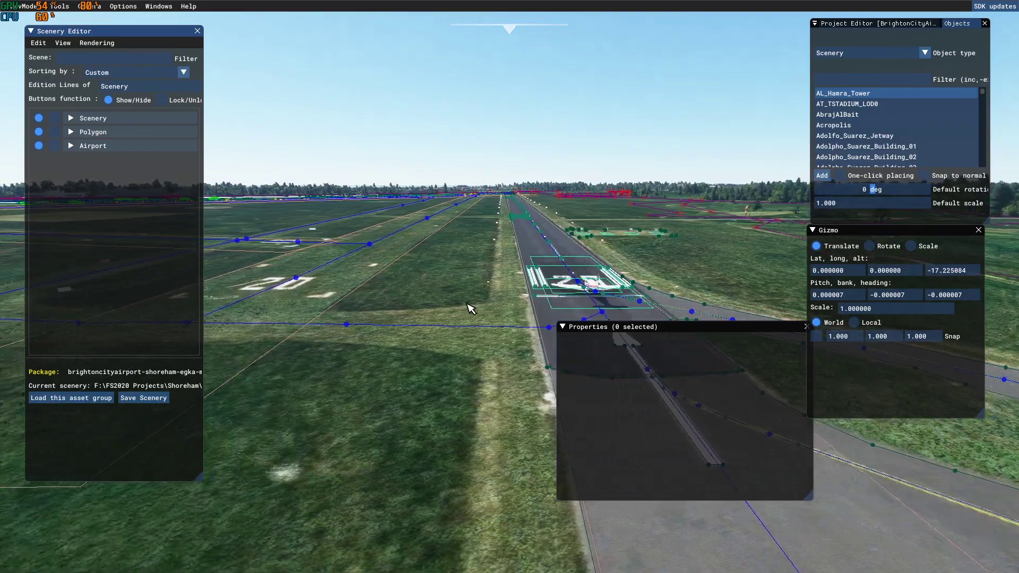
click(462, 254)
right_drag(462, 253, 446, 378)
key(w)
key(w)
key(w)
key(w)
key(w)
key(w)
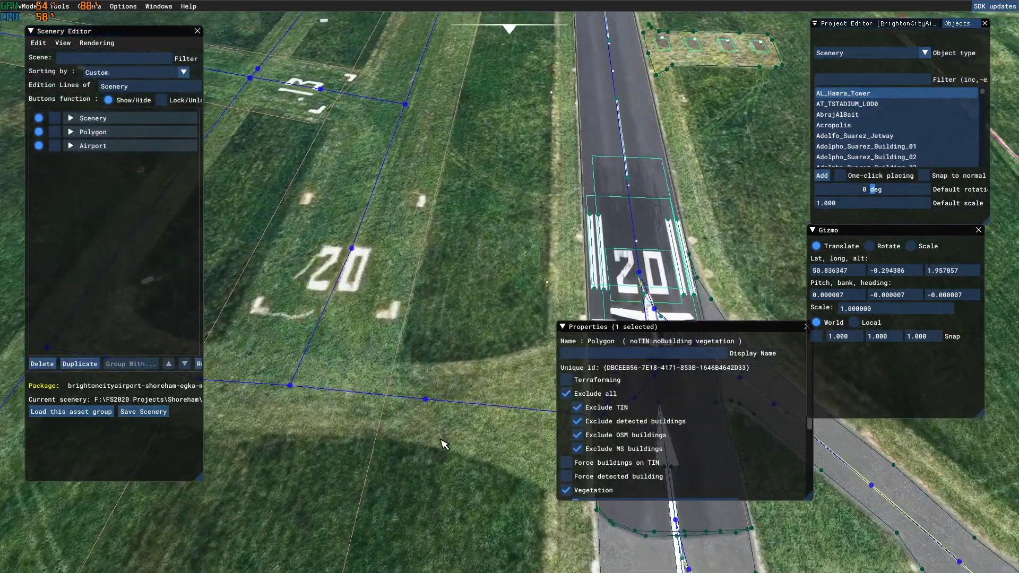
Step: Fly the camera across the fields to the hangar beside the apron
key(a)
key(a)
key(a)
key(a)
key(a)
key(a)
key(a)
key(a)
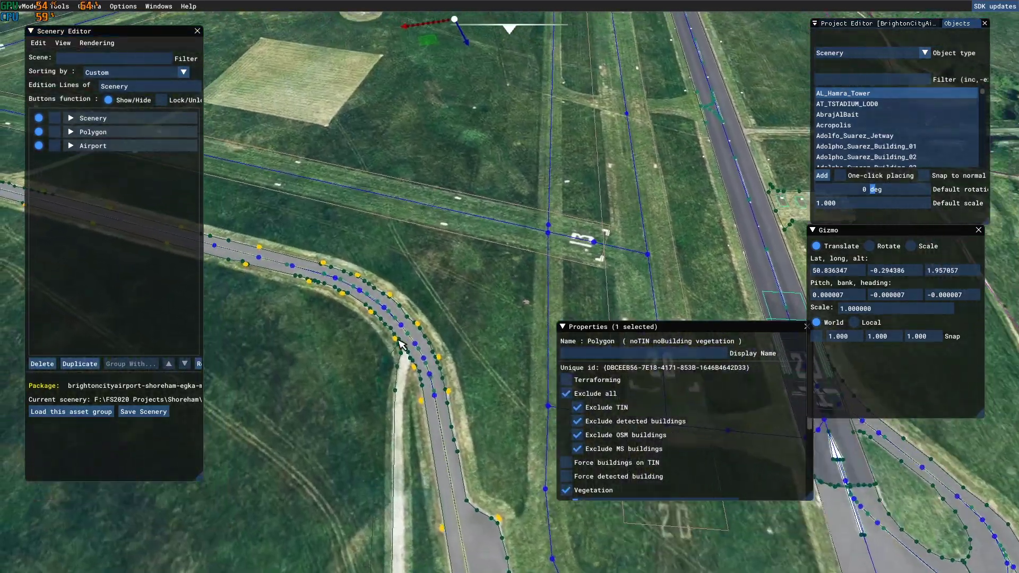
key(a)
key(a)
key(a)
key(a)
key(a)
key(a)
key(a)
key(a)
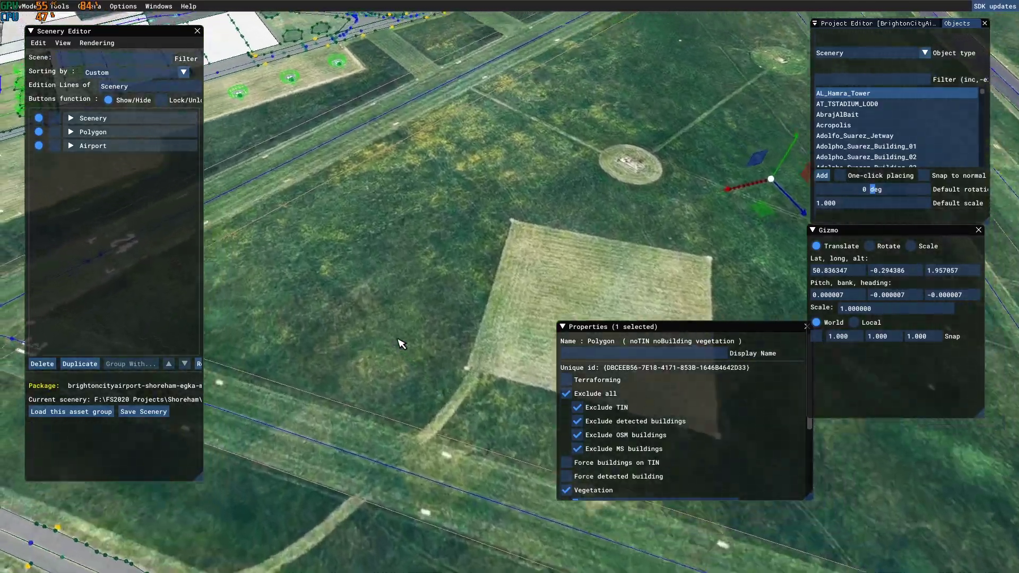
key(w)
key(w)
key(w)
key(w)
key(w)
key(w)
key(w)
key(w)
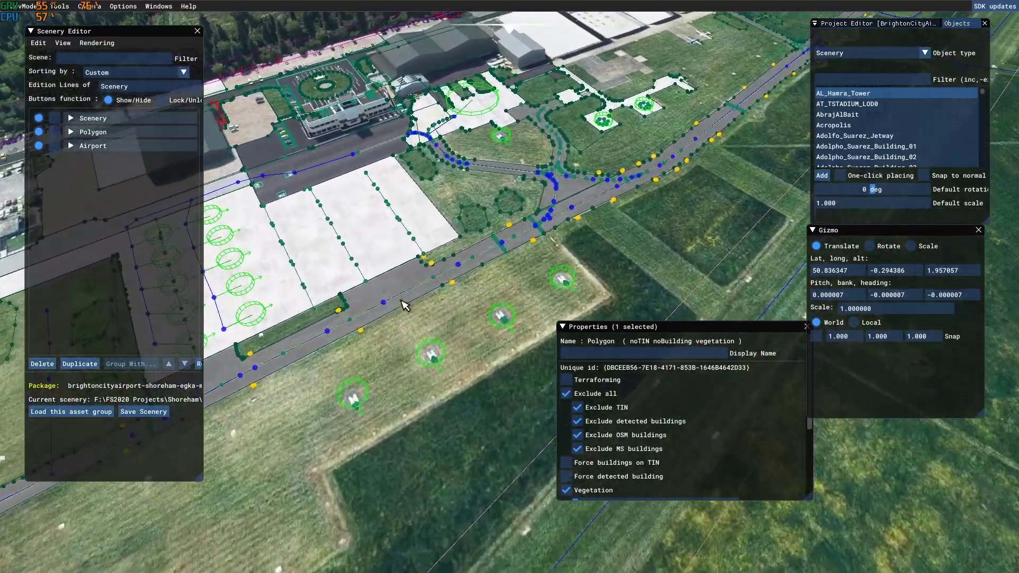
key(w)
key(w)
key(w)
key(w)
key(w)
key(w)
key(w)
key(w)
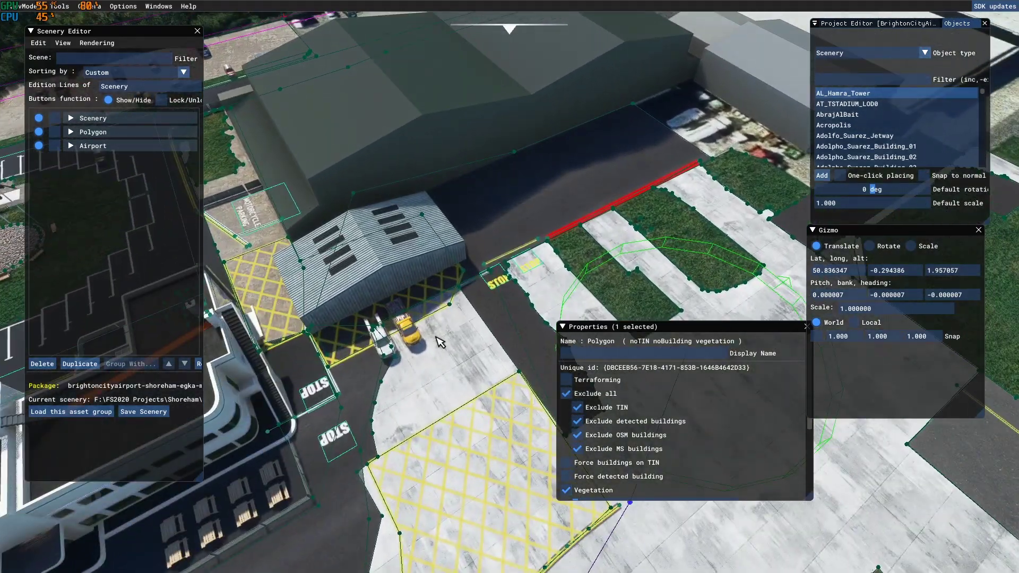
right_drag(440, 342, 397, 283)
key(w)
key(w)
key(w)
key(w)
key(w)
key(w)
key(w)
key(w)
key(w)
key(w)
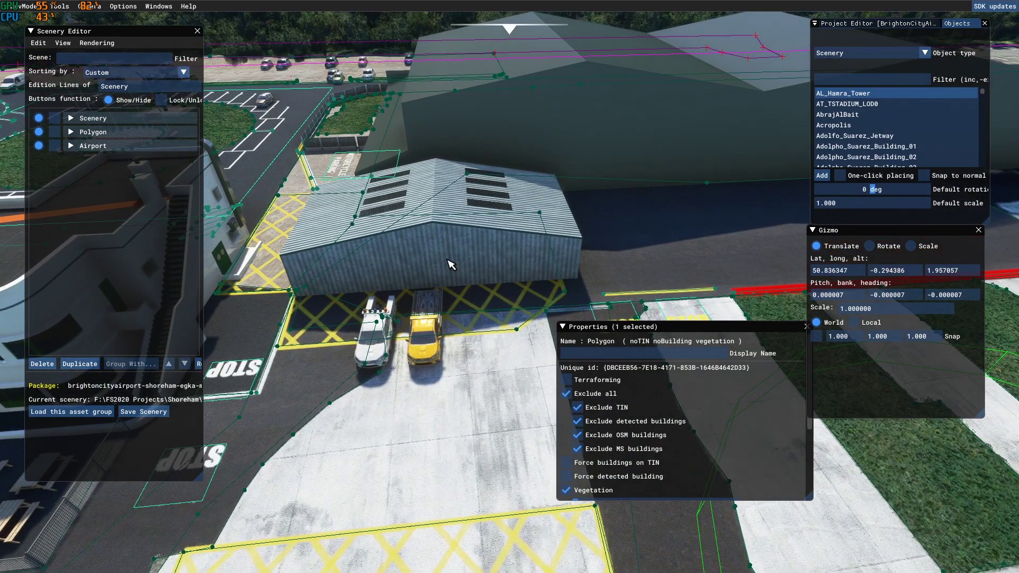
Step: Select egka_firestation and rotate it with a Local gizmo so its doors face the apron
click(451, 265)
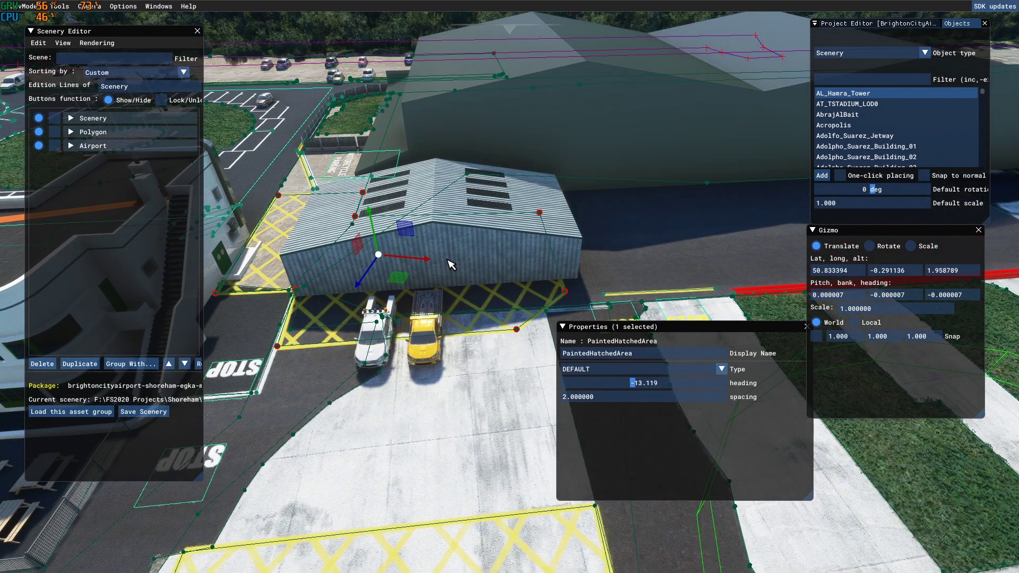
click(451, 265)
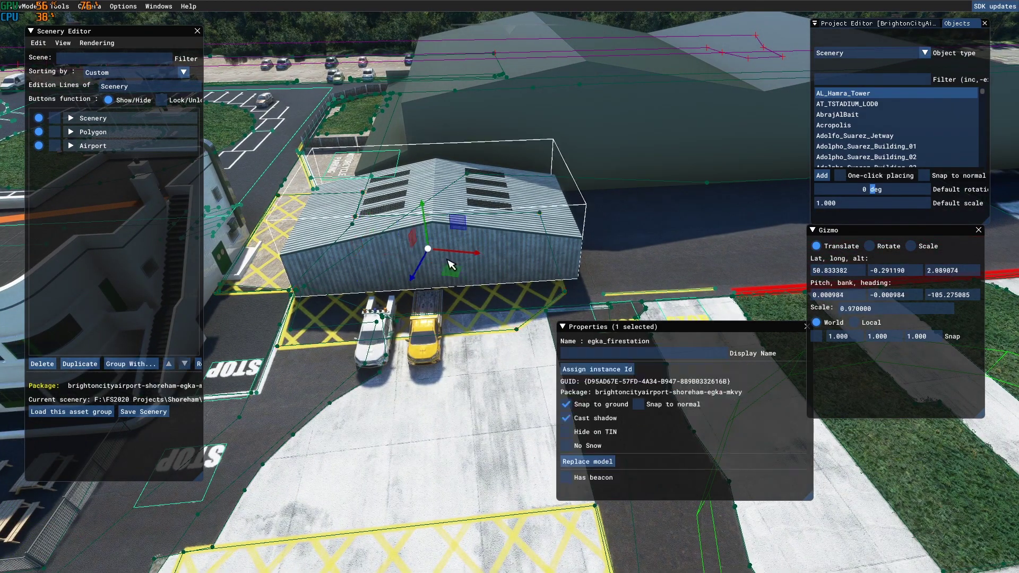
click(855, 322)
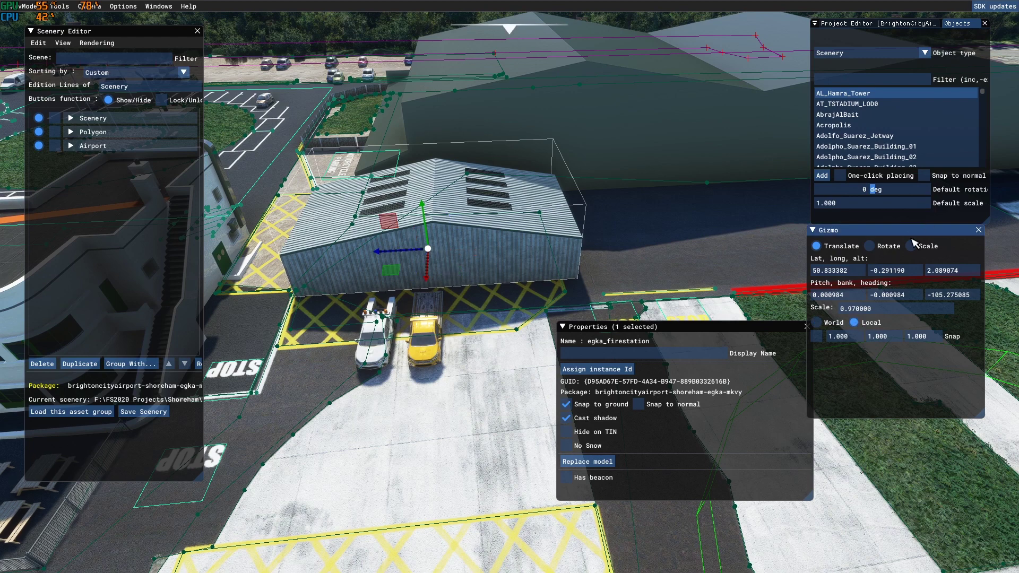
click(870, 246)
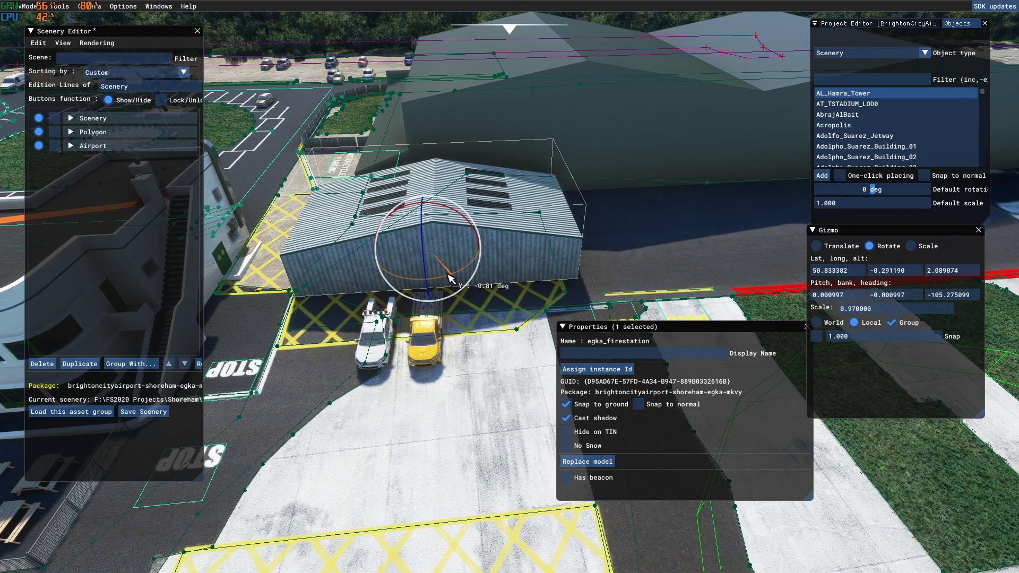
drag(454, 277, 406, 219)
Step: Translate the fire station into place on the ground and check it from ground level
click(816, 245)
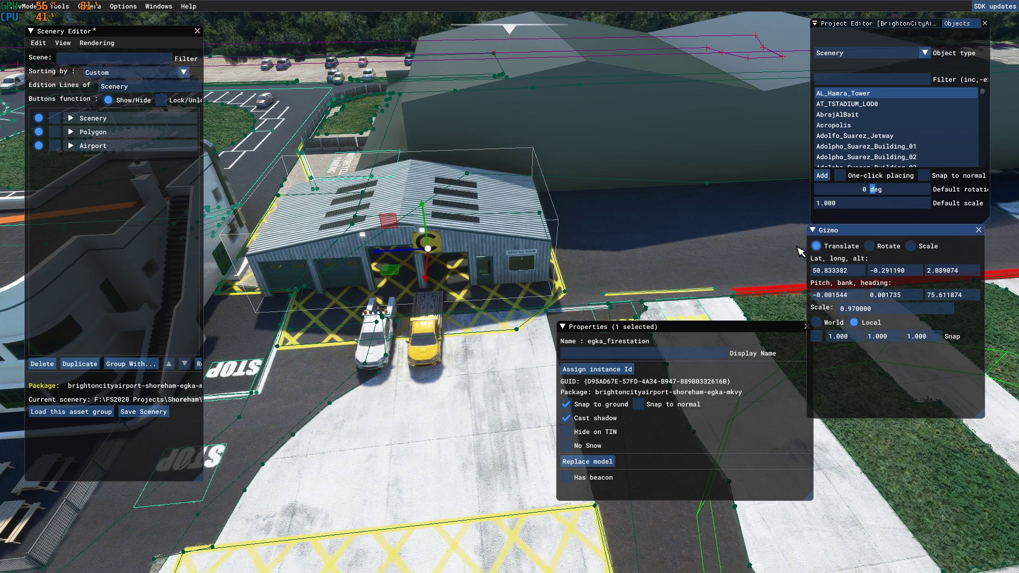
drag(394, 272, 420, 275)
right_drag(527, 475, 536, 411)
click(40, 146)
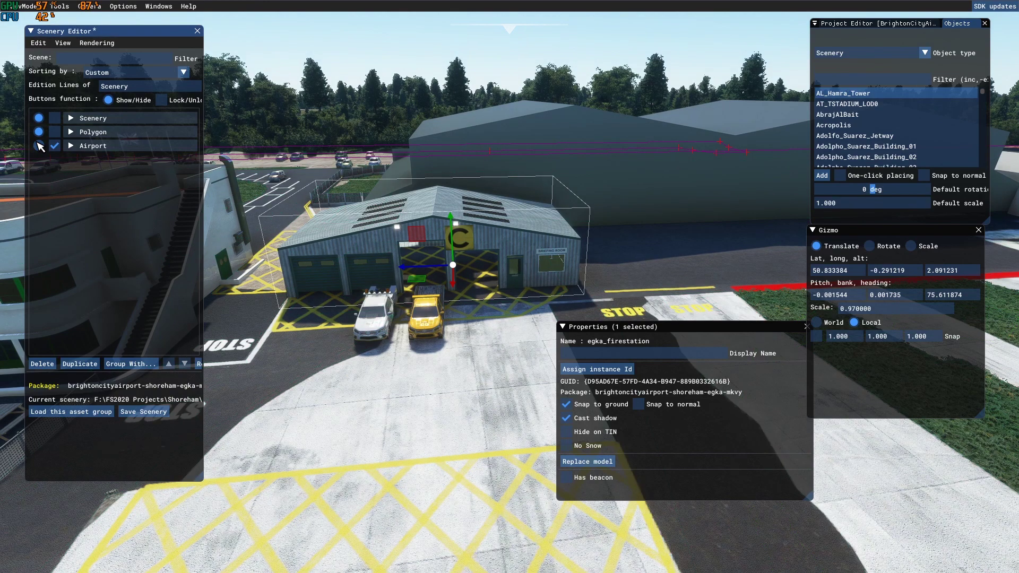
click(40, 146)
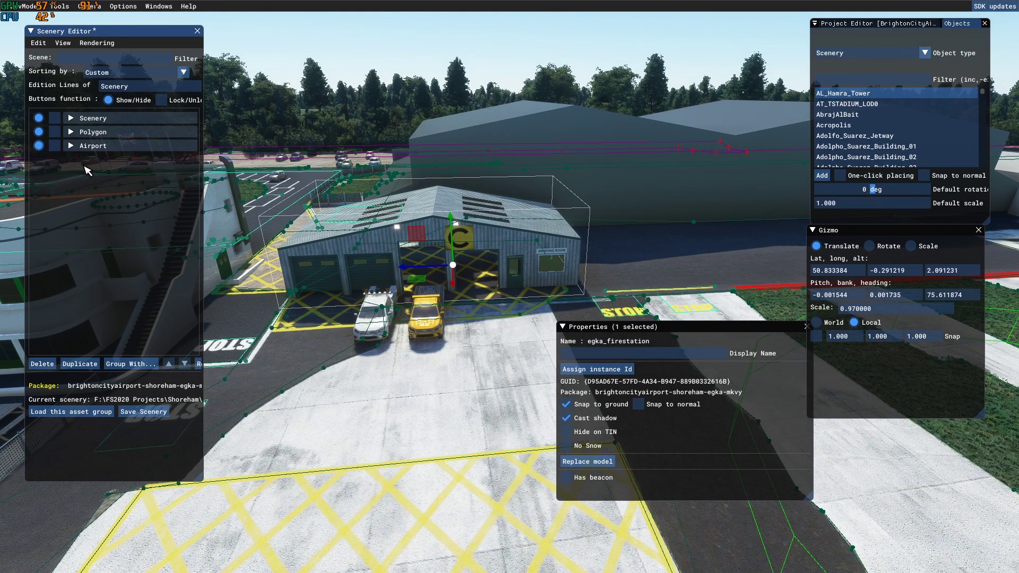
right_drag(340, 370, 348, 368)
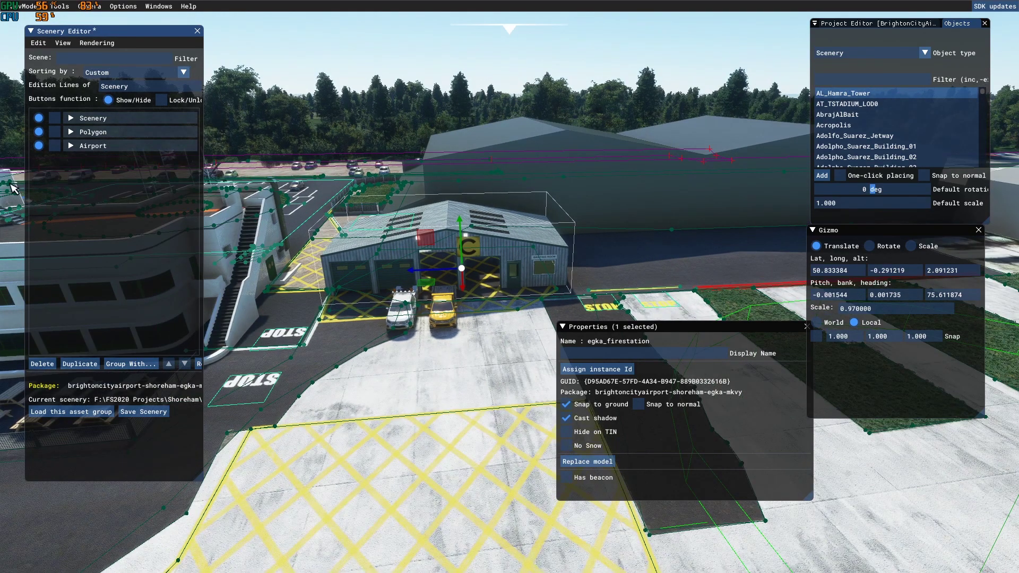
Step: Sort the scenery list by Type and expand the Scenery group to browse its objects
click(170, 73)
click(100, 97)
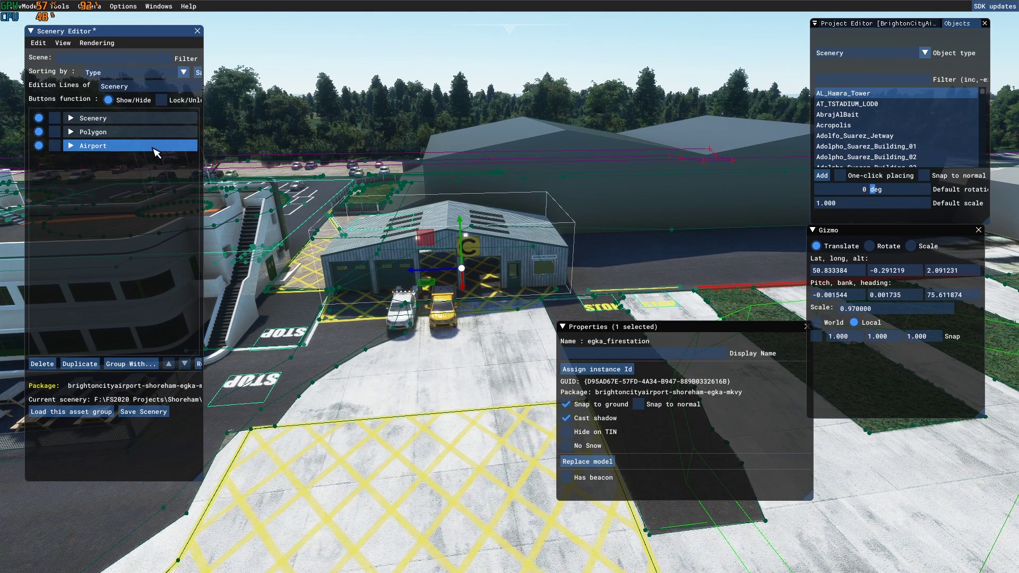
click(71, 118)
scroll(164, 298, down, 2)
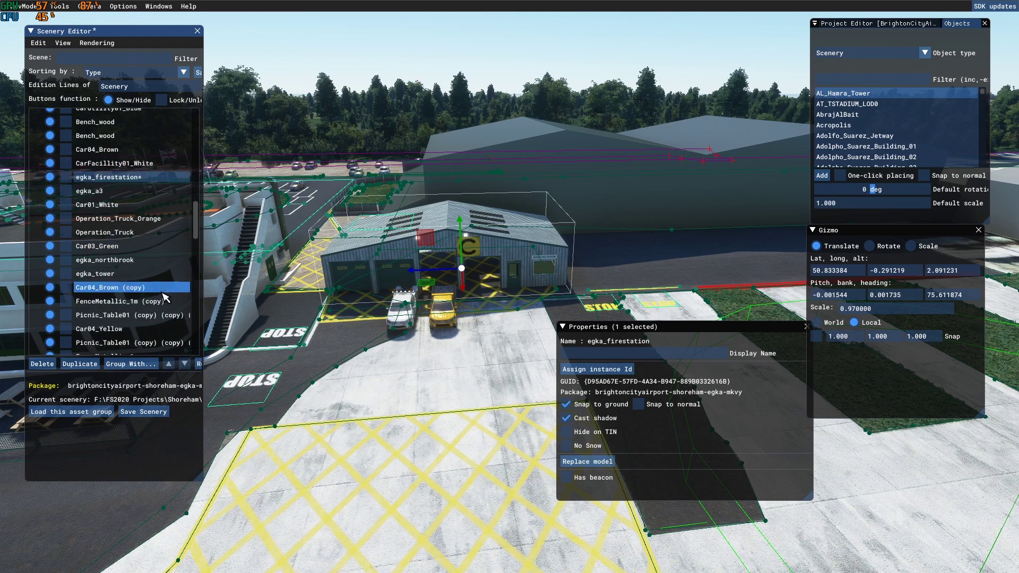
scroll(166, 298, down, 5)
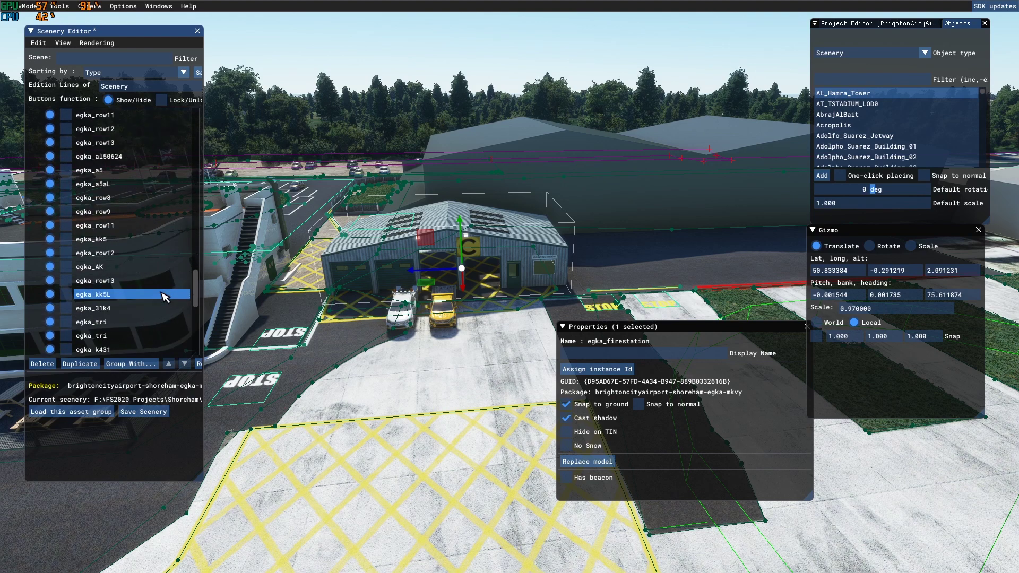
scroll(166, 297, down, 6)
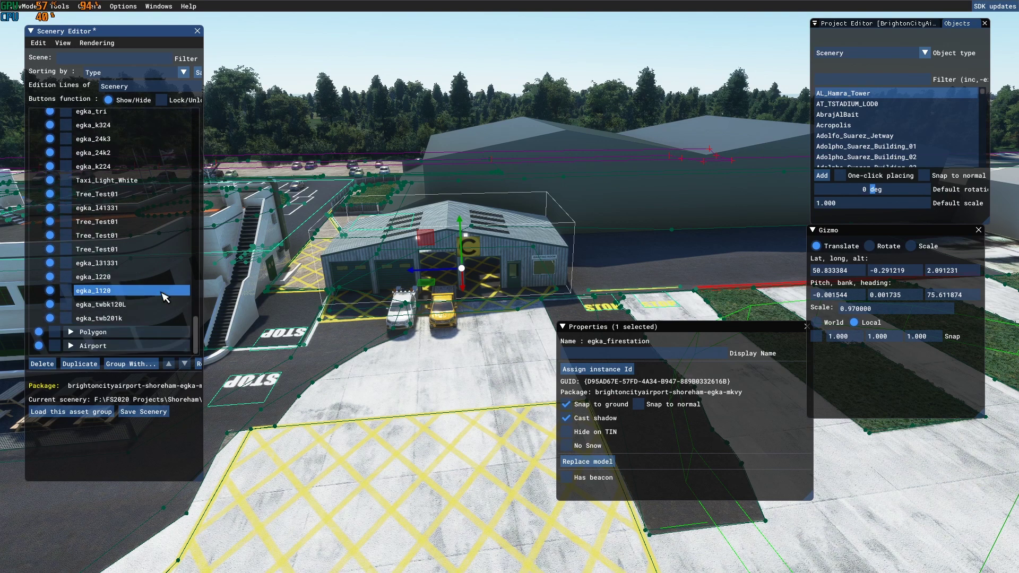
scroll(166, 297, up, 10)
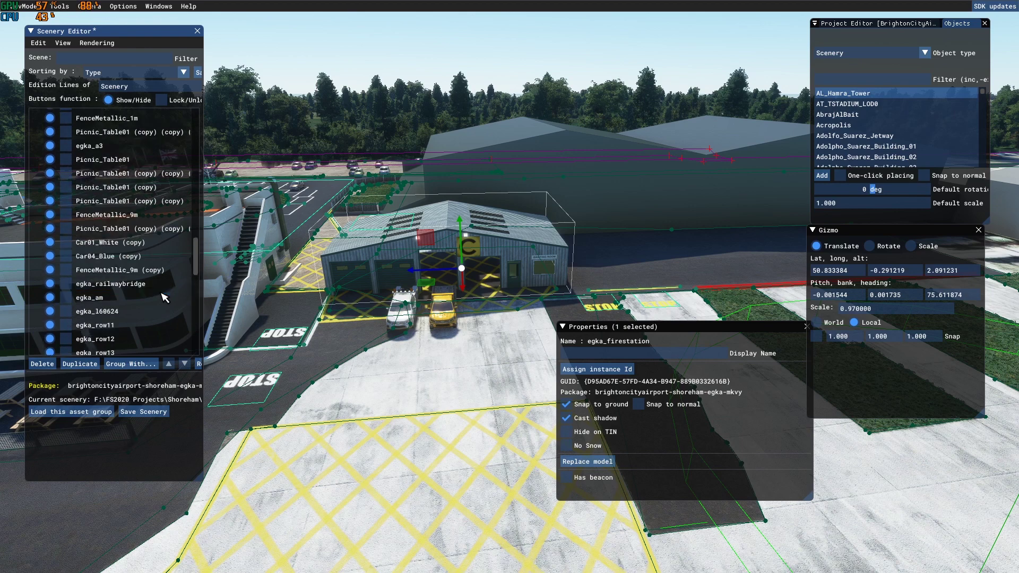
scroll(166, 297, up, 5)
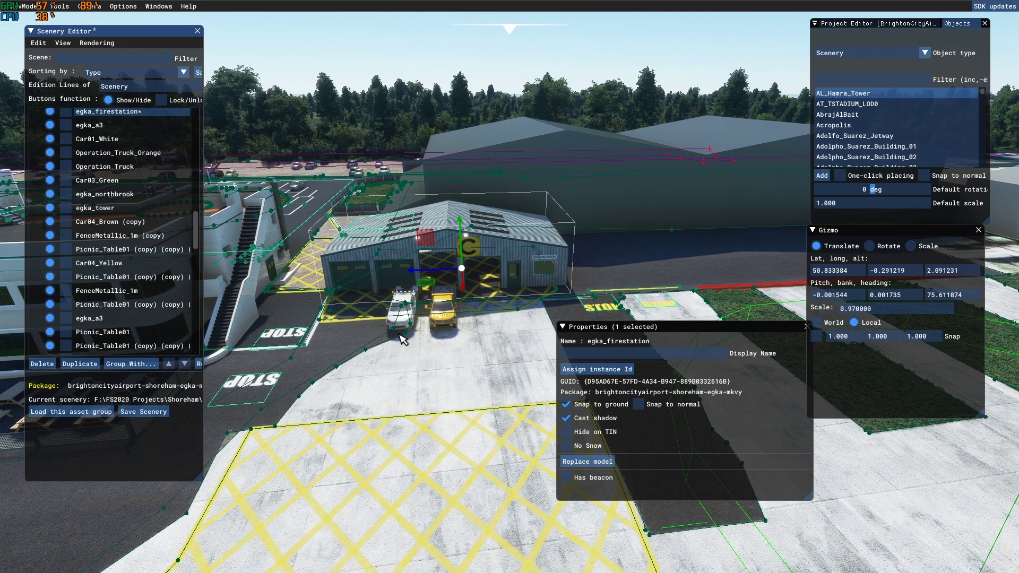
Step: Filter the Project Editor object catalogue by 'egka'
click(876, 137)
scroll(401, 408, up, 3)
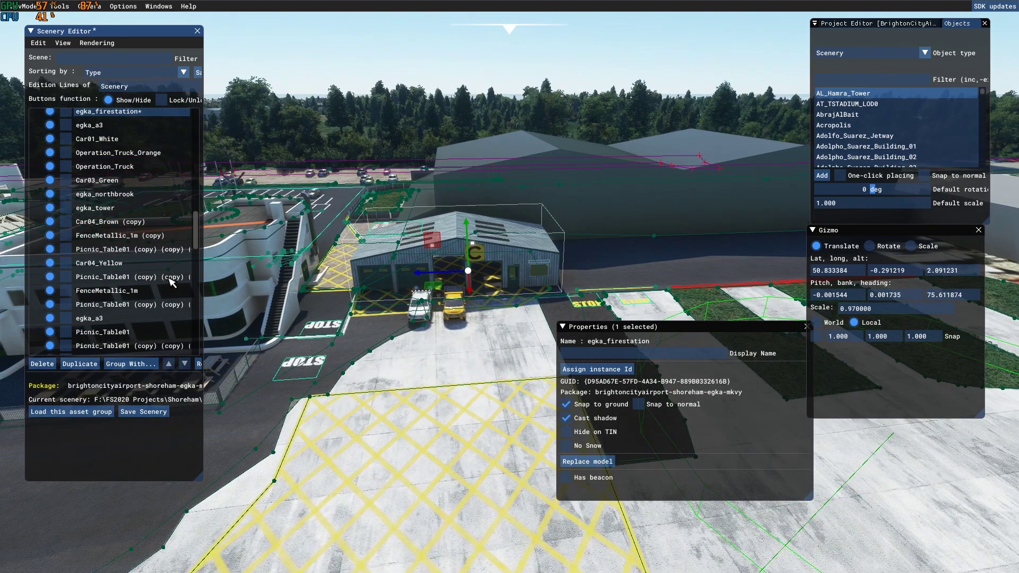
drag(199, 234, 199, 179)
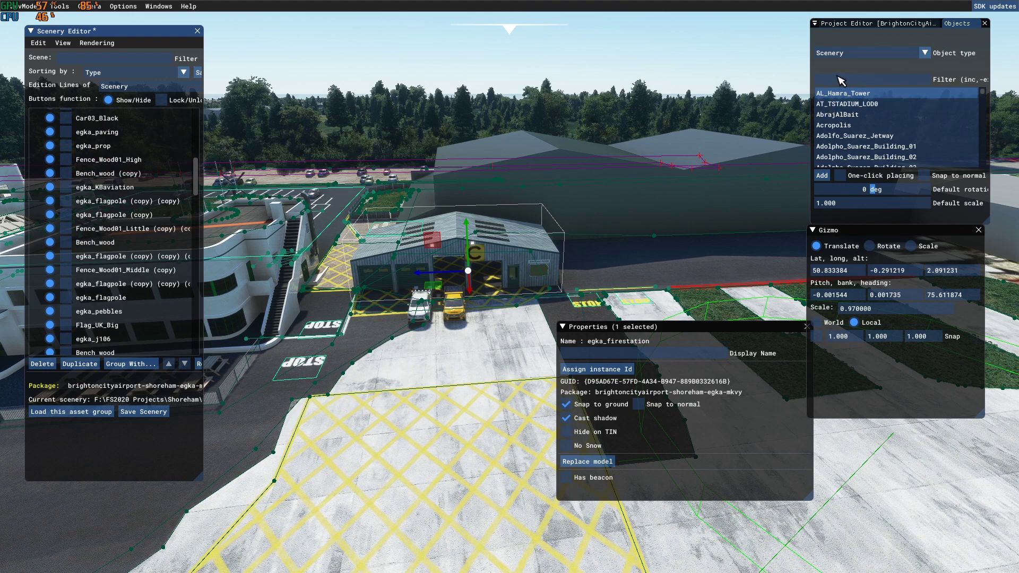
click(843, 79)
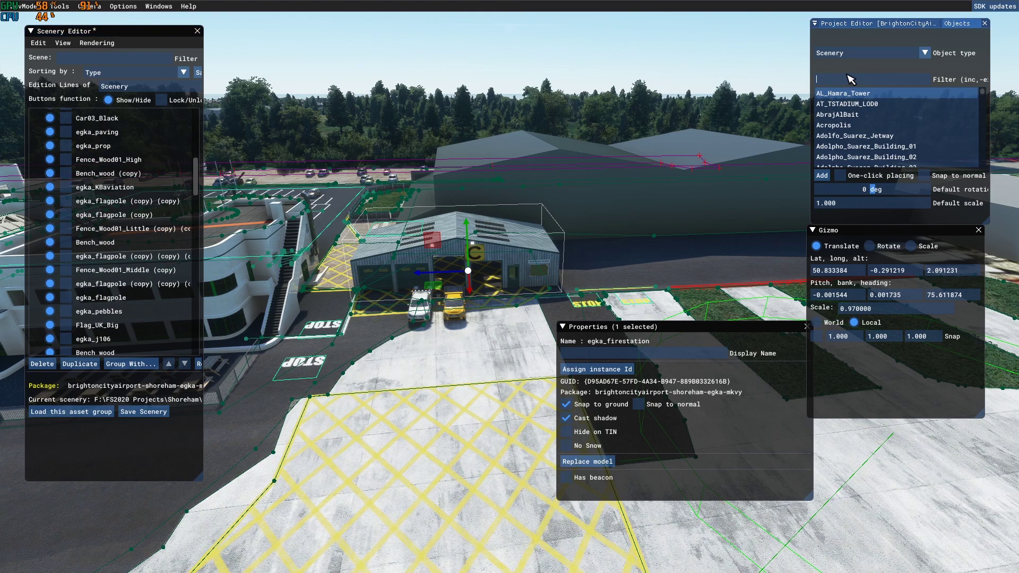
text(egka)
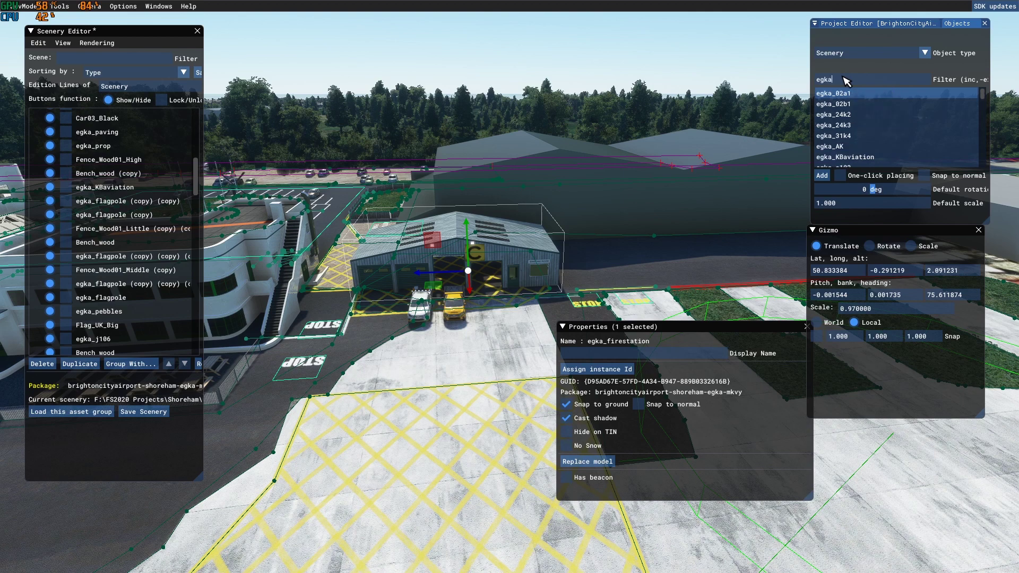
scroll(860, 136, down, 3)
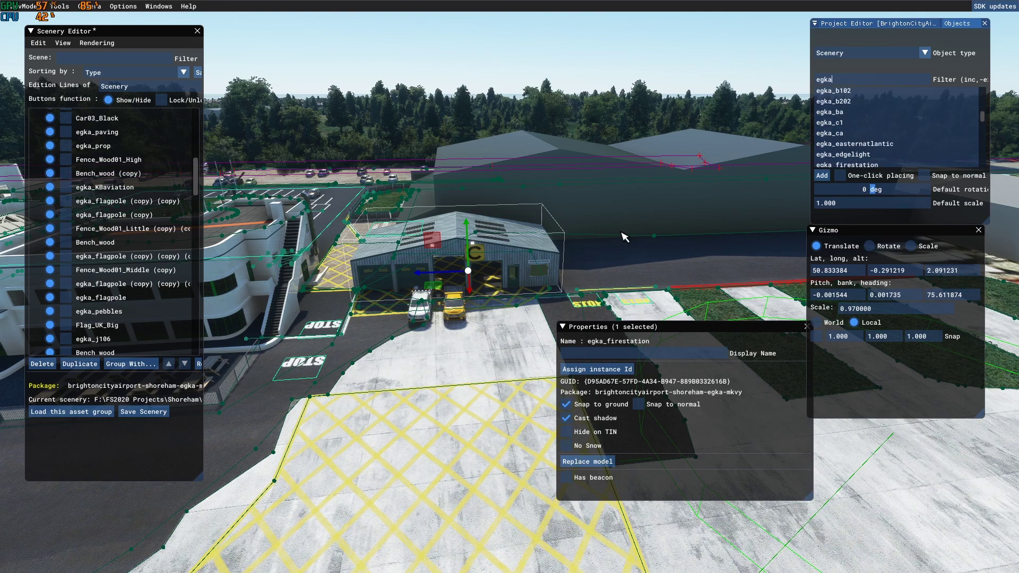
click(504, 374)
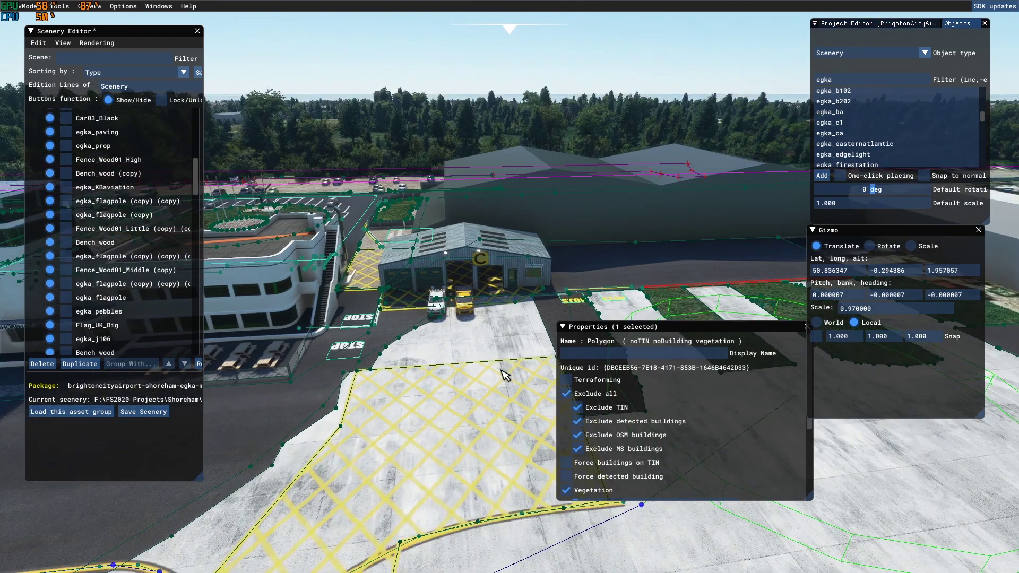
key(s)
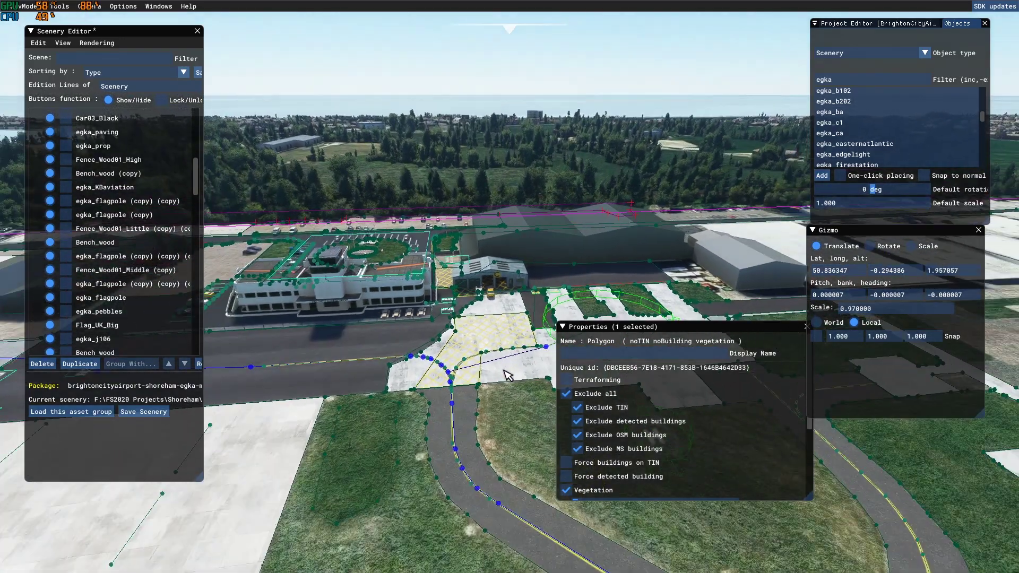
key(s)
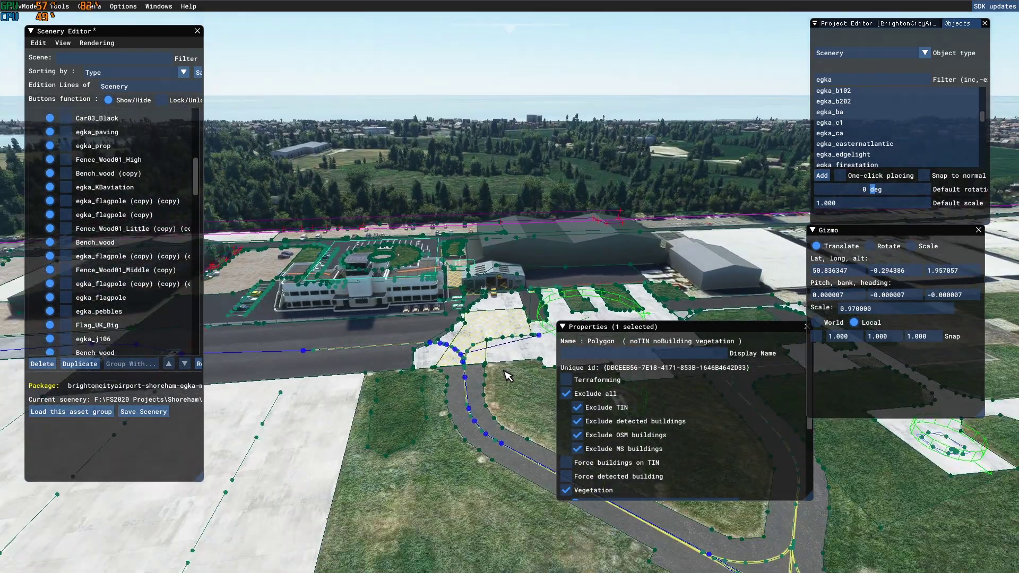
key(s)
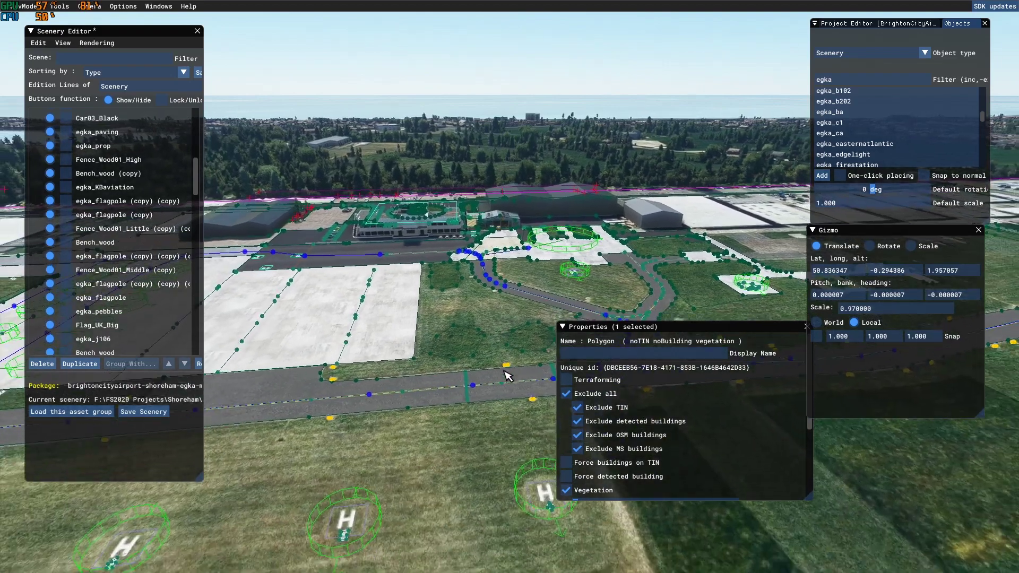
key(s)
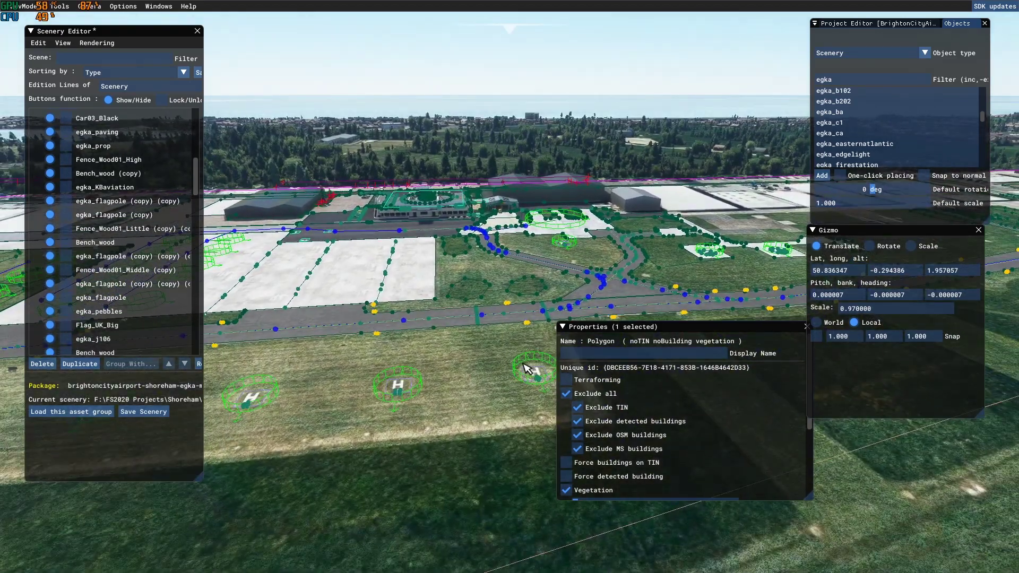
key(w)
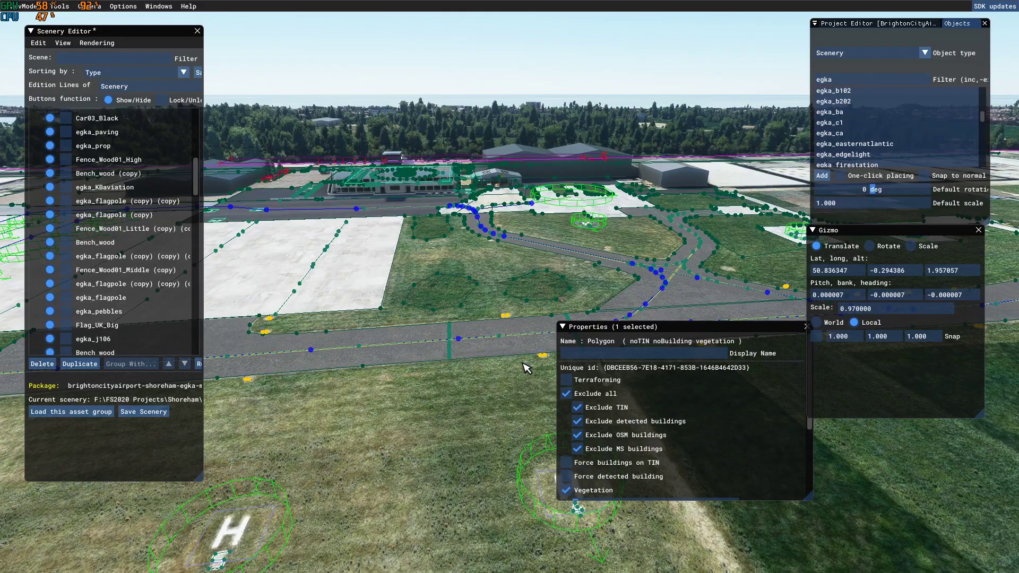
right_drag(526, 368, 325, 404)
key(w)
key(w)
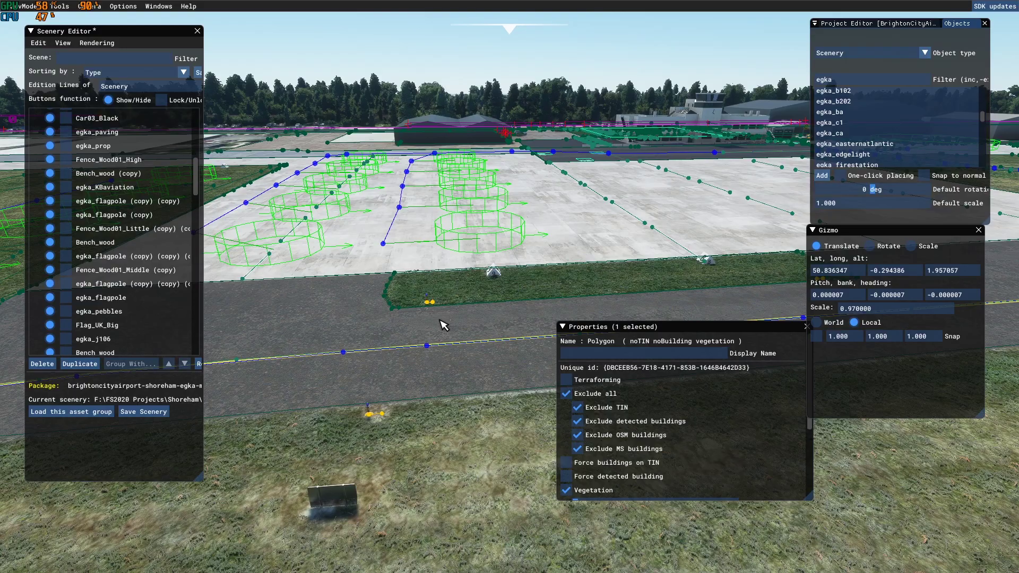
key(d)
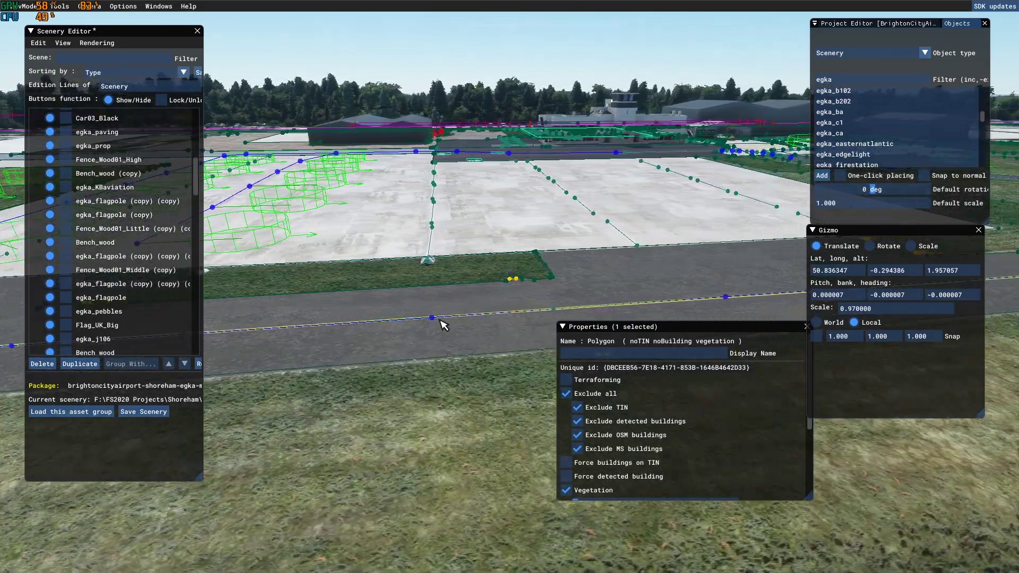
key(d)
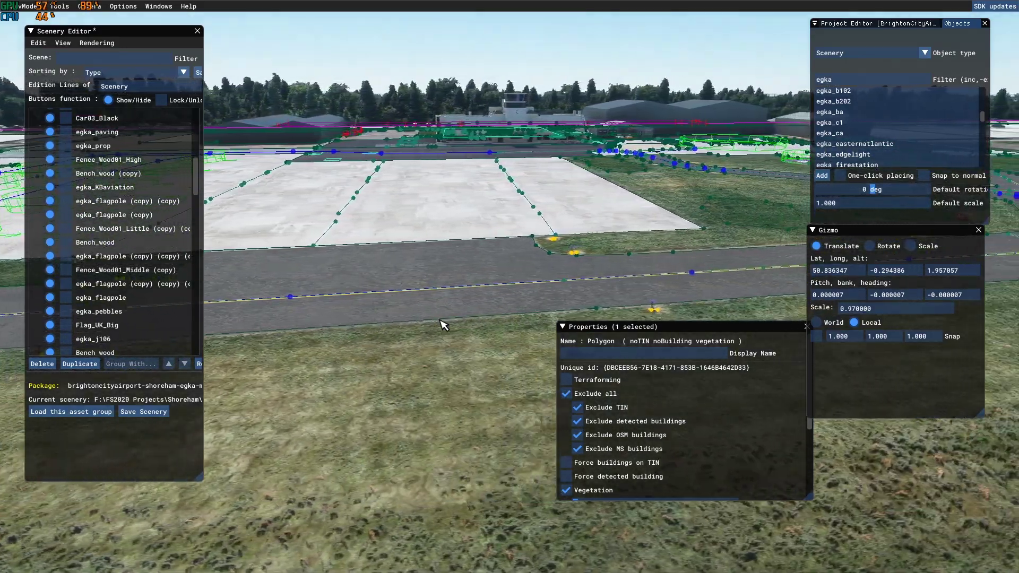
key(d)
key(w)
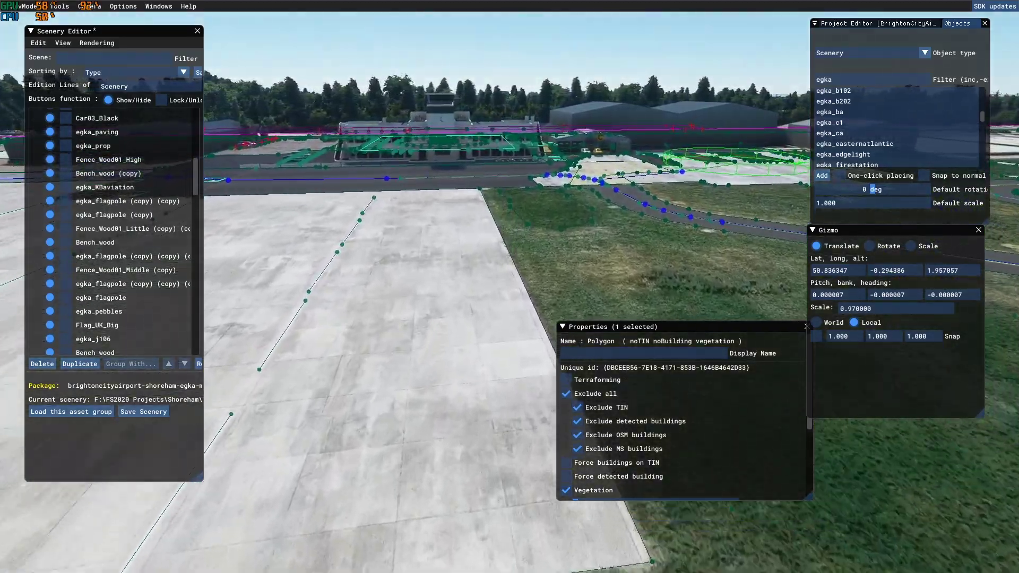
key(w)
key(w)
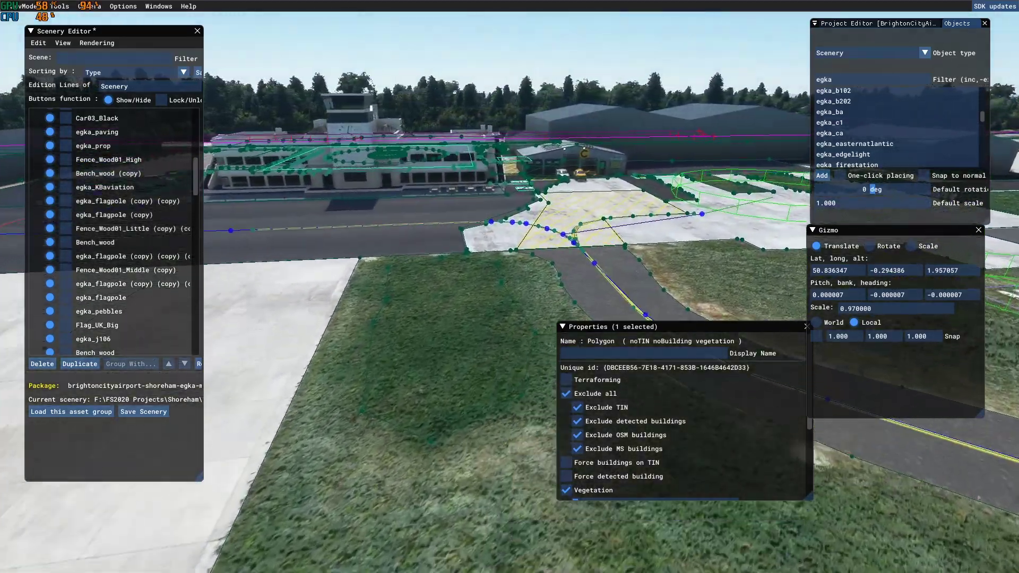
key(w)
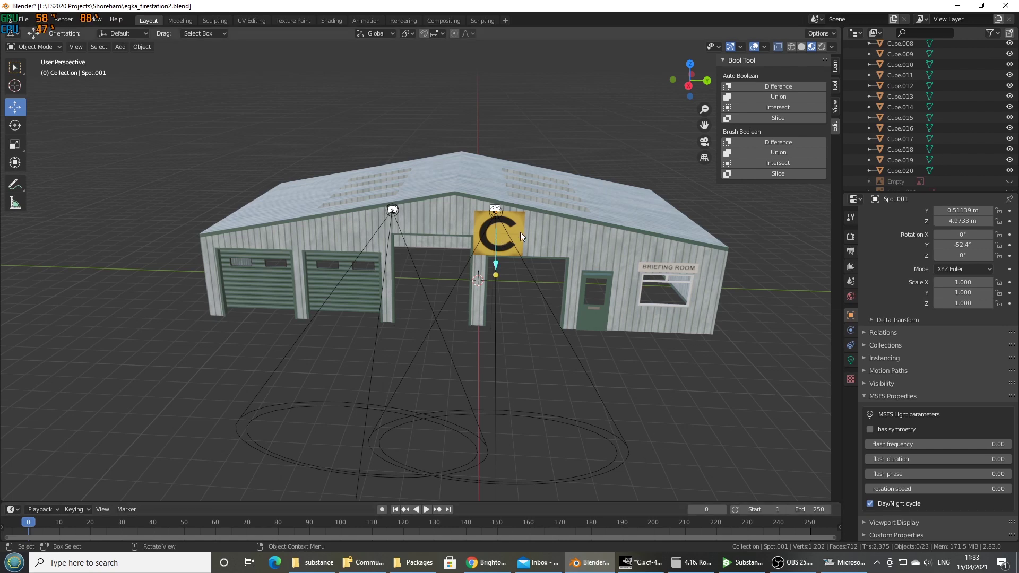
Step: Shift the C sign along Y, select every fire station object, then bring the simulator forward
click(520, 236)
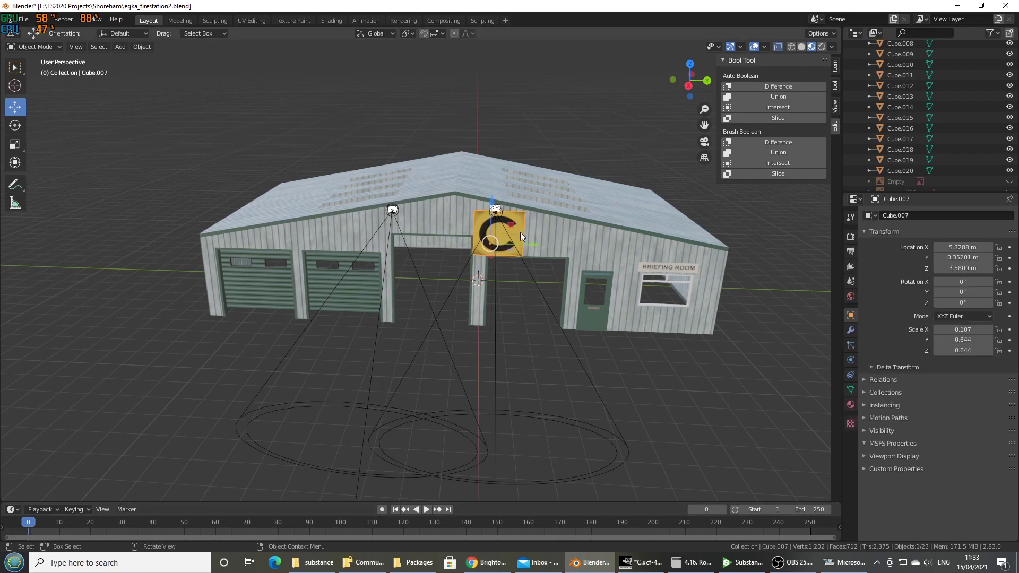
drag(528, 245, 594, 249)
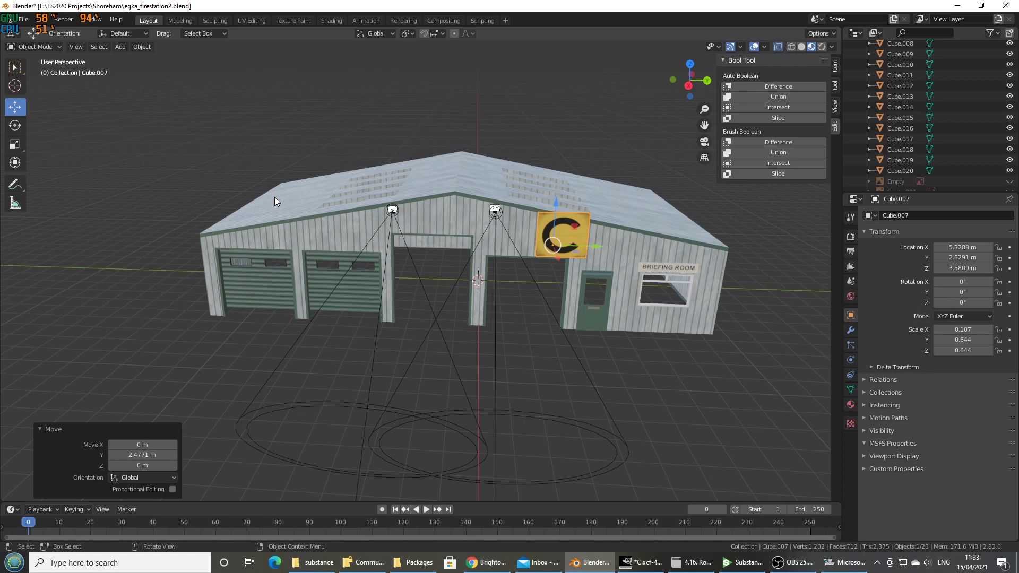
key(a)
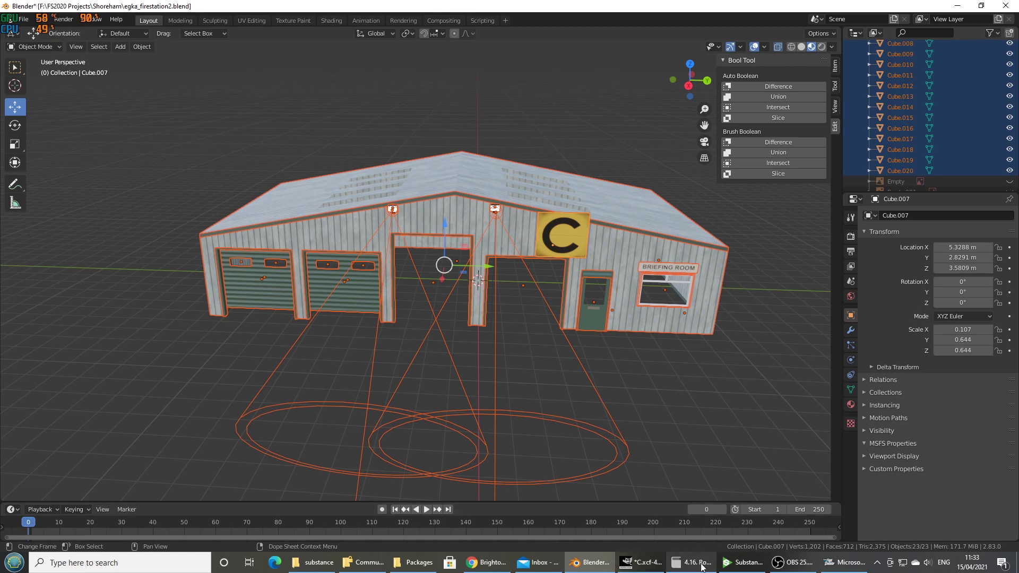
click(844, 562)
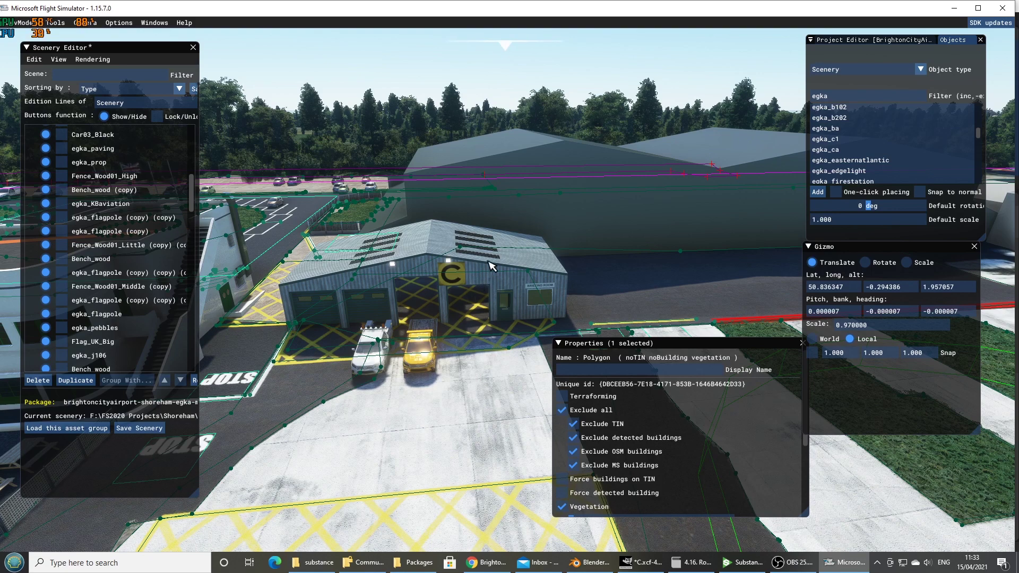
Step: Inspect the fire station material's Settings and MSFS Material Params in the Material properties
click(590, 562)
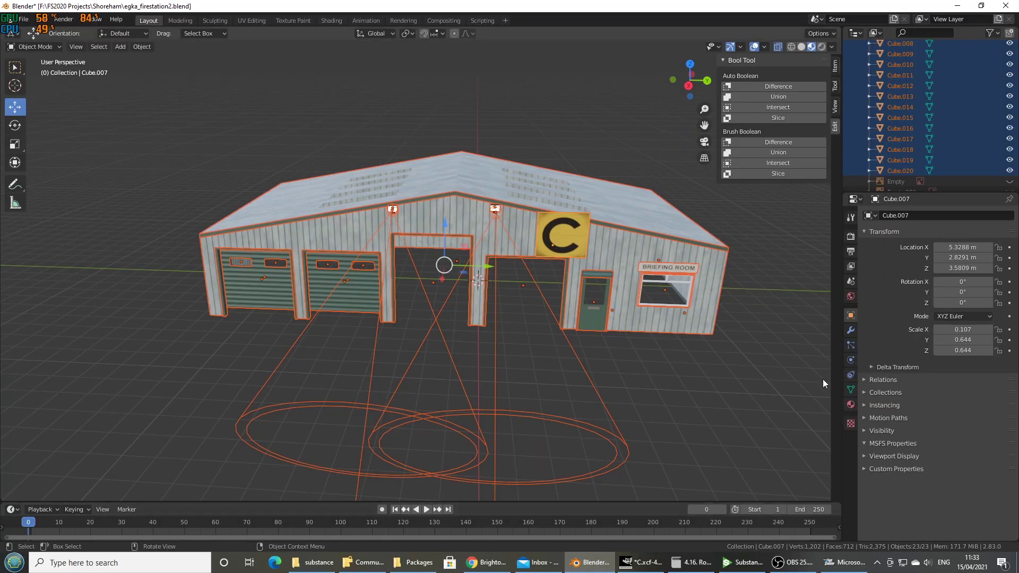
click(851, 405)
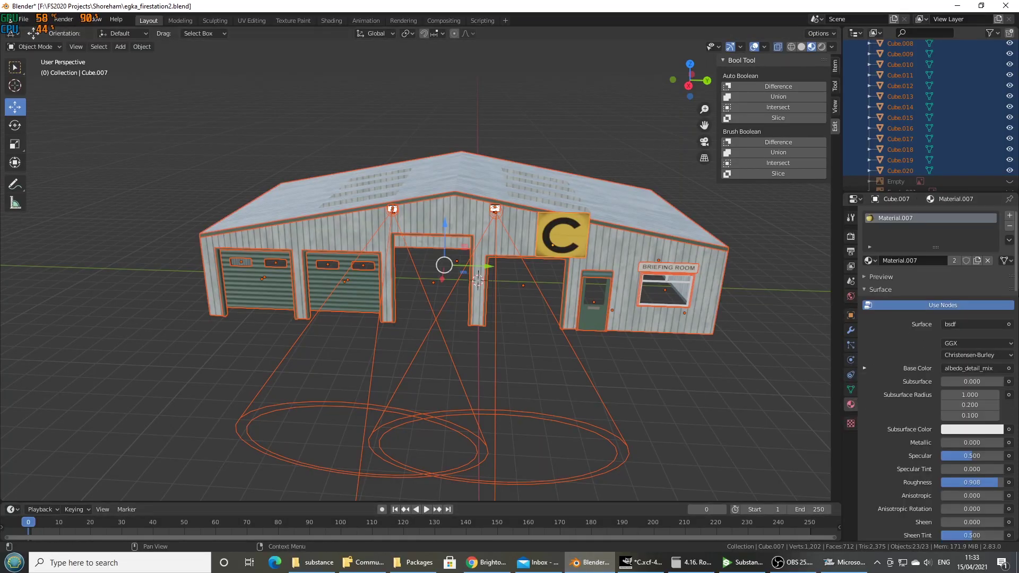
scroll(937, 372, down, 15)
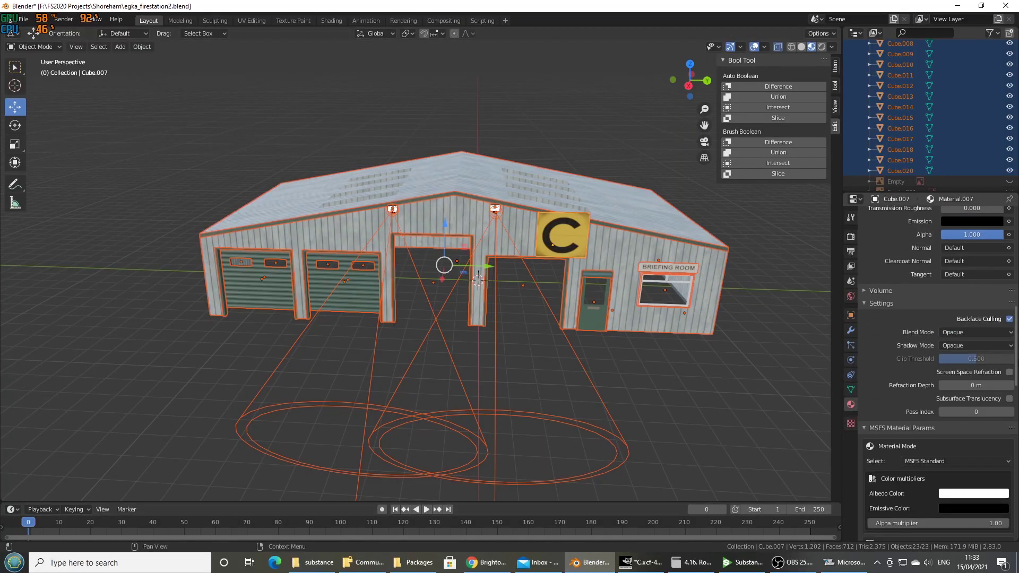
scroll(937, 372, down, 6)
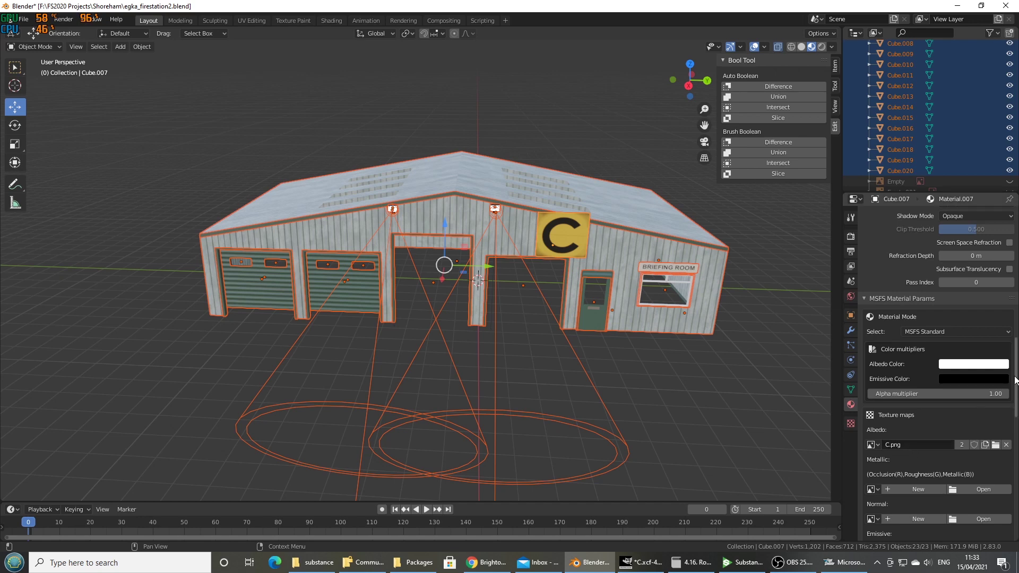
mouse_move(1015, 379)
mouse_down()
mouse_move(1015, 268)
mouse_move(1017, 393)
mouse_move(1016, 366)
mouse_up()
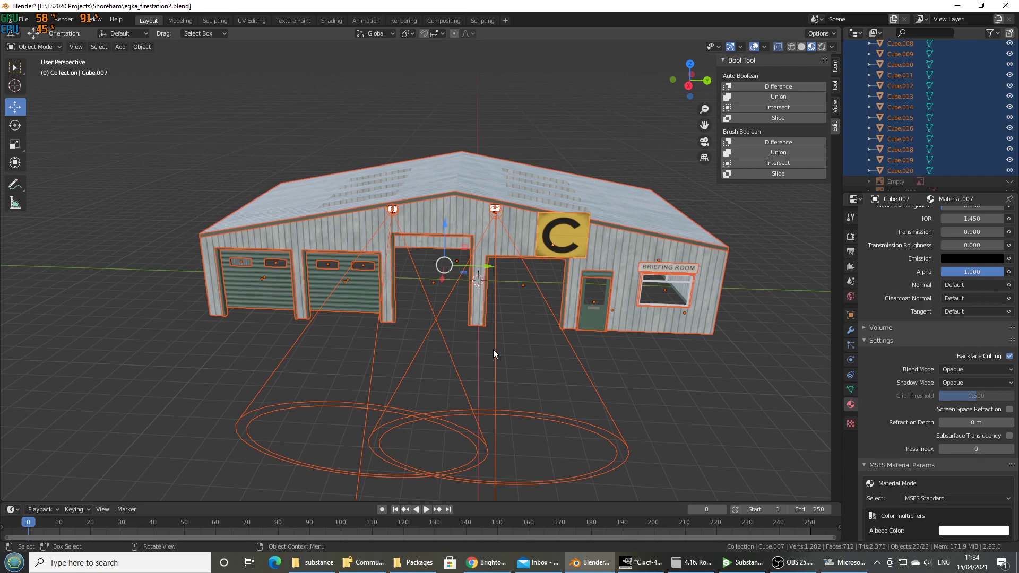
Step: Zoom the viewport in toward the fire station's two doorways and C sign
mouse_move(493, 349)
middle_down()
mouse_move(520, 345)
mouse_move(501, 345)
mouse_move(481, 314)
mouse_move(438, 326)
mouse_move(478, 351)
middle_up()
scroll(488, 323, up, 5)
scroll(437, 326, up, 3)
scroll(436, 327, down, 4)
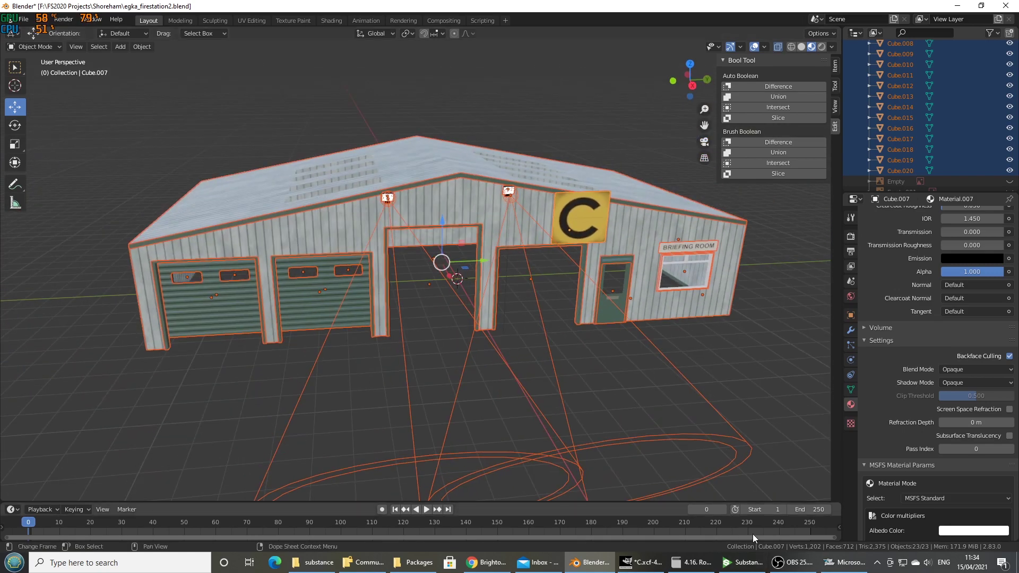
Step: Back in the scenery editor, fly the camera past the terminal to the car park
click(844, 562)
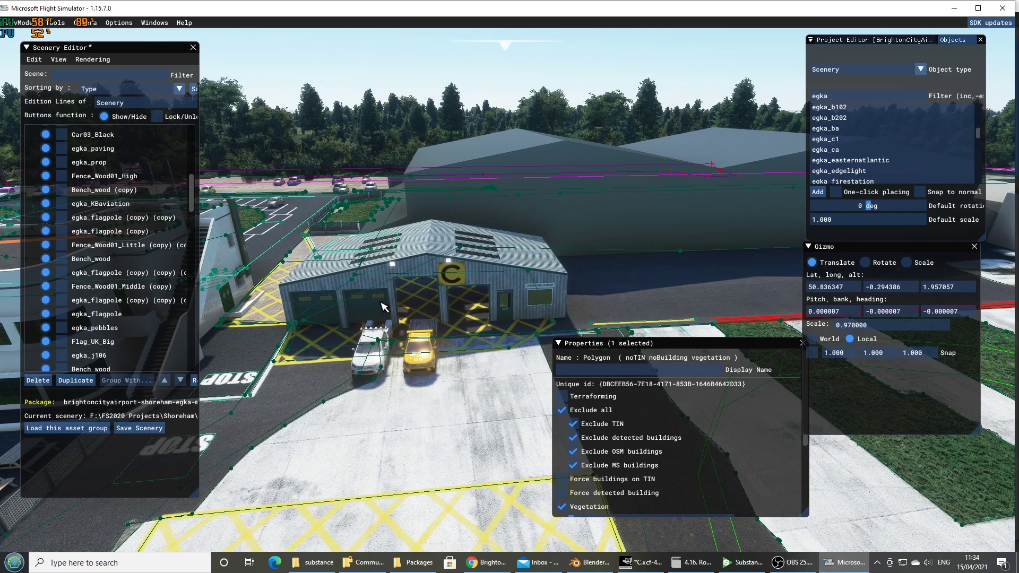
scroll(383, 307, down, 4)
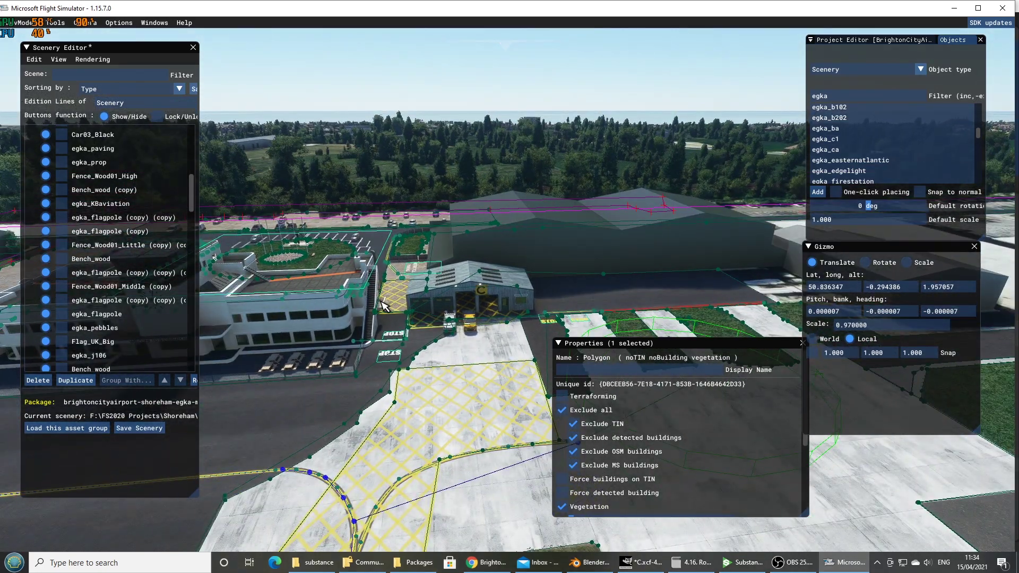
key(a)
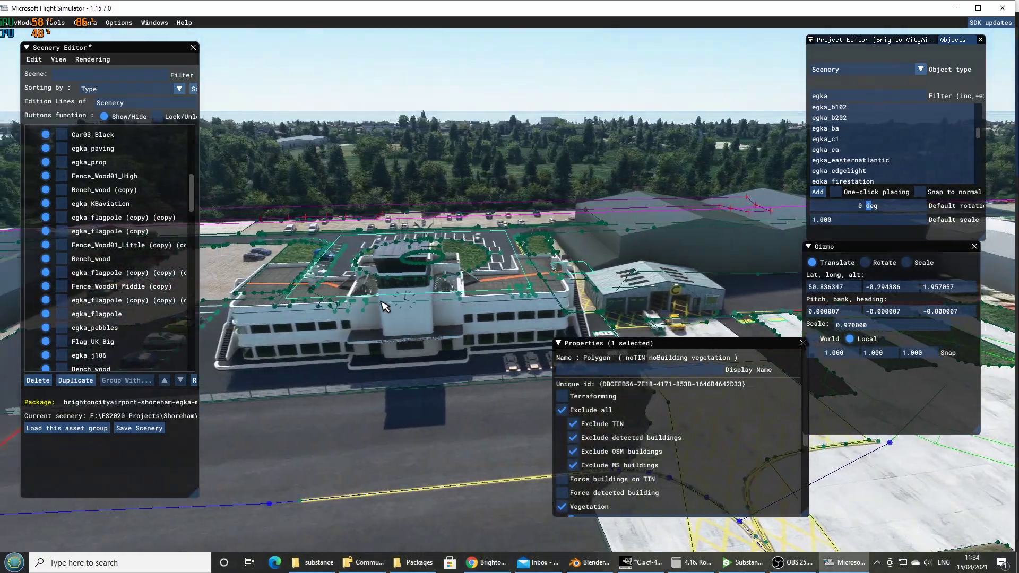
key(w)
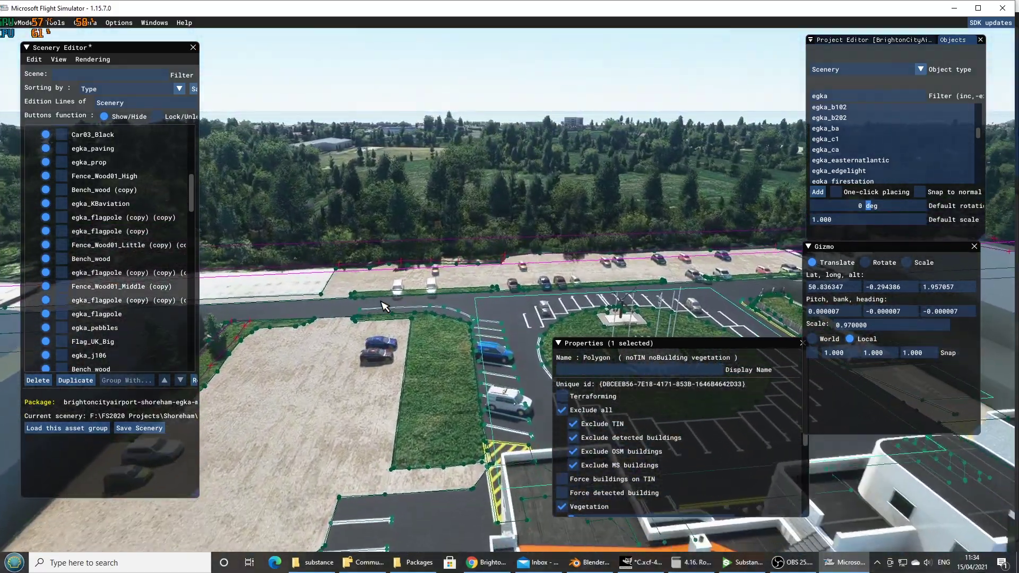
key(w)
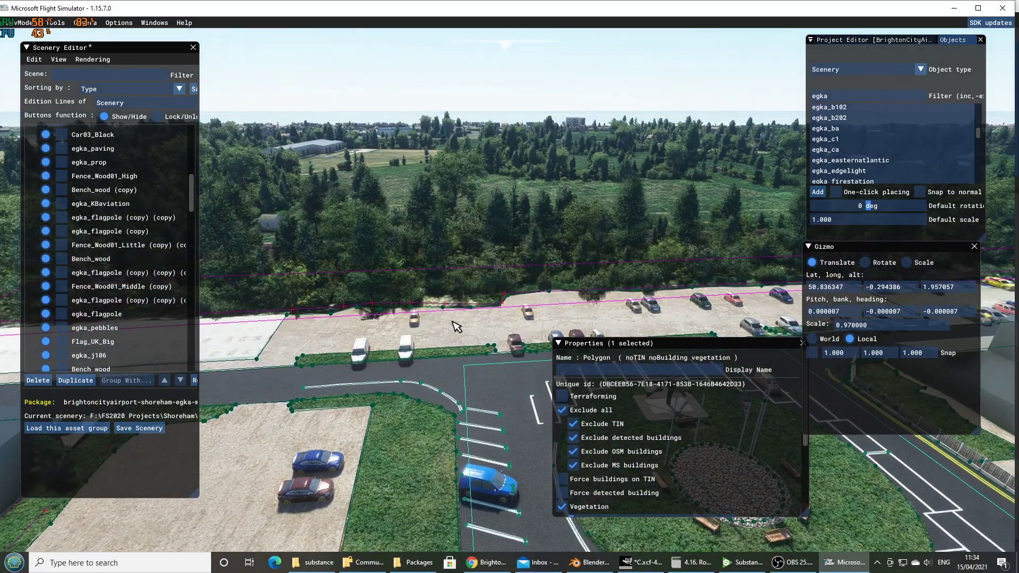
Step: With the simulator fullscreen, select Car04_Blue and nudge it slightly sideways
click(809, 565)
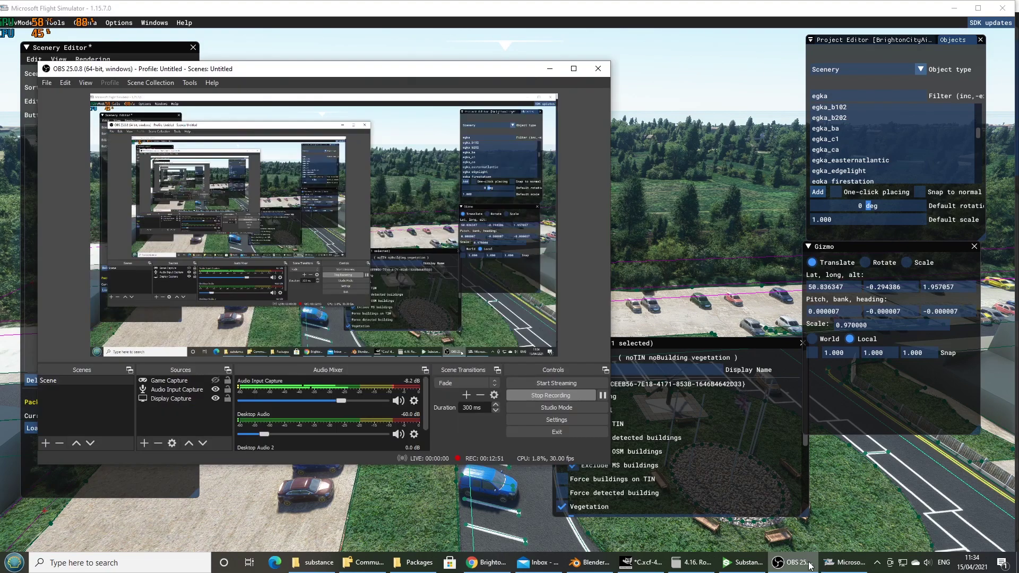
click(708, 224)
key(alt+Return)
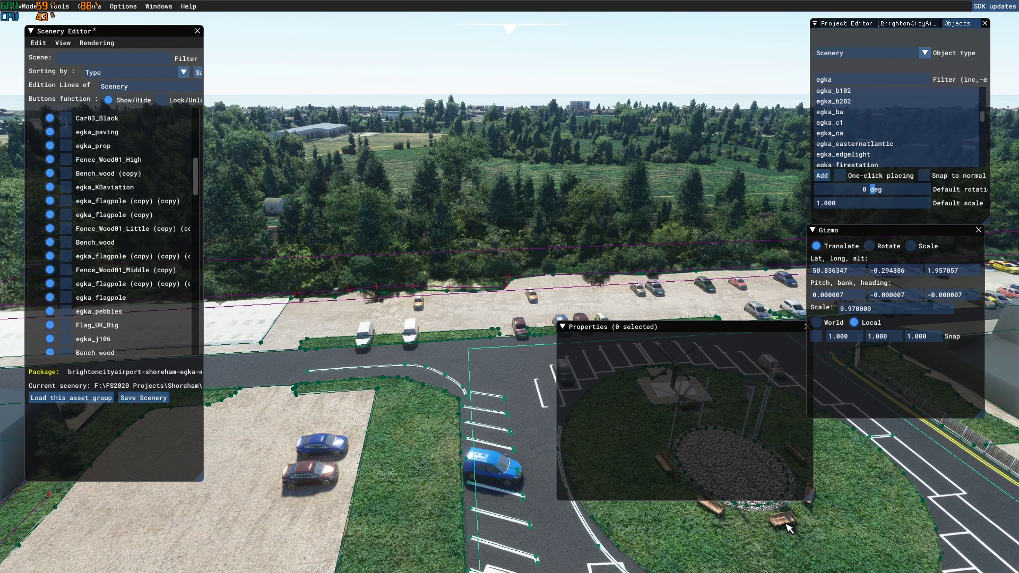
click(317, 447)
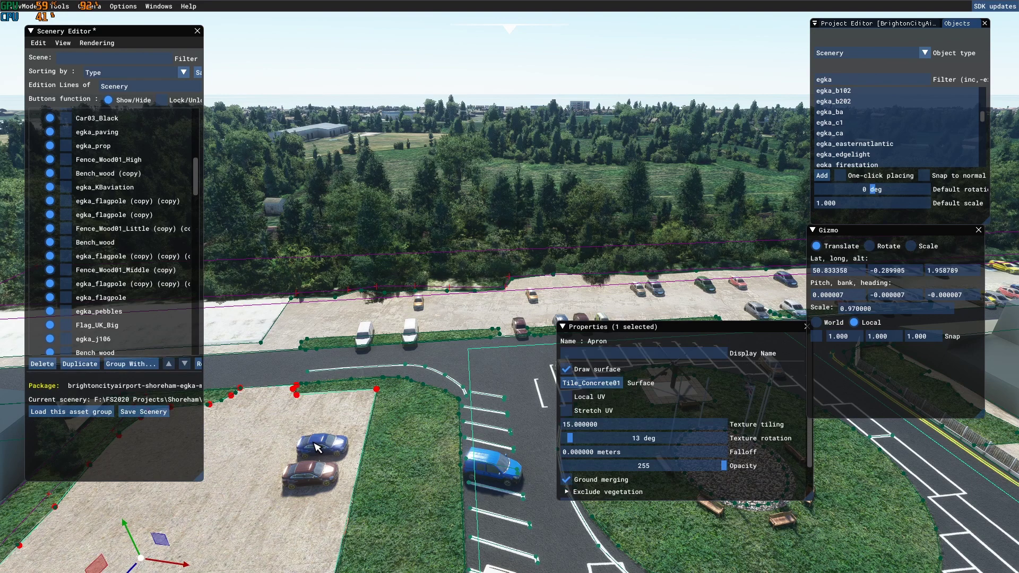
click(316, 448)
drag(288, 458, 293, 458)
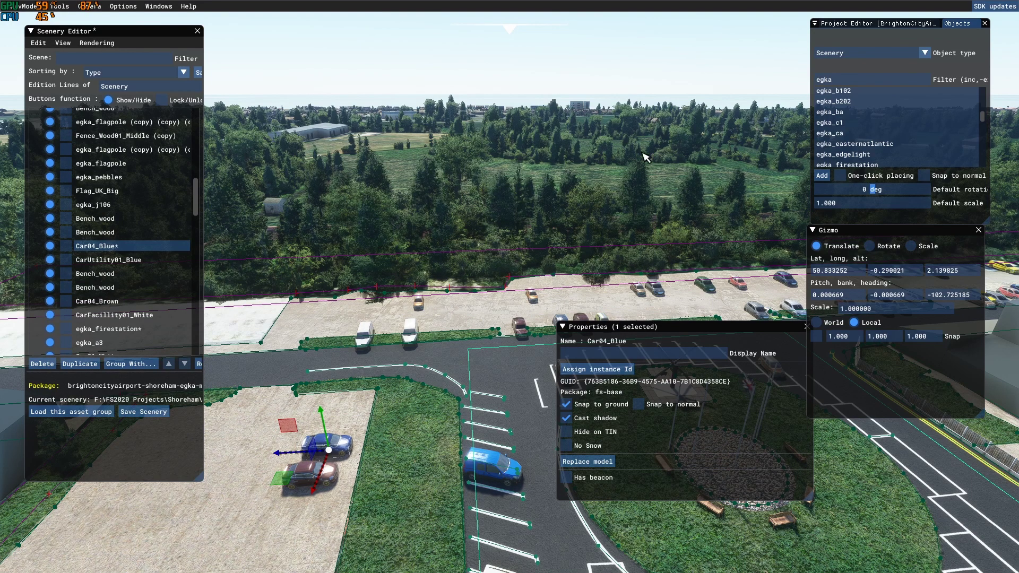
Step: Select the airport package in the Project Editor, show its Inspector, and save the scenery
click(847, 24)
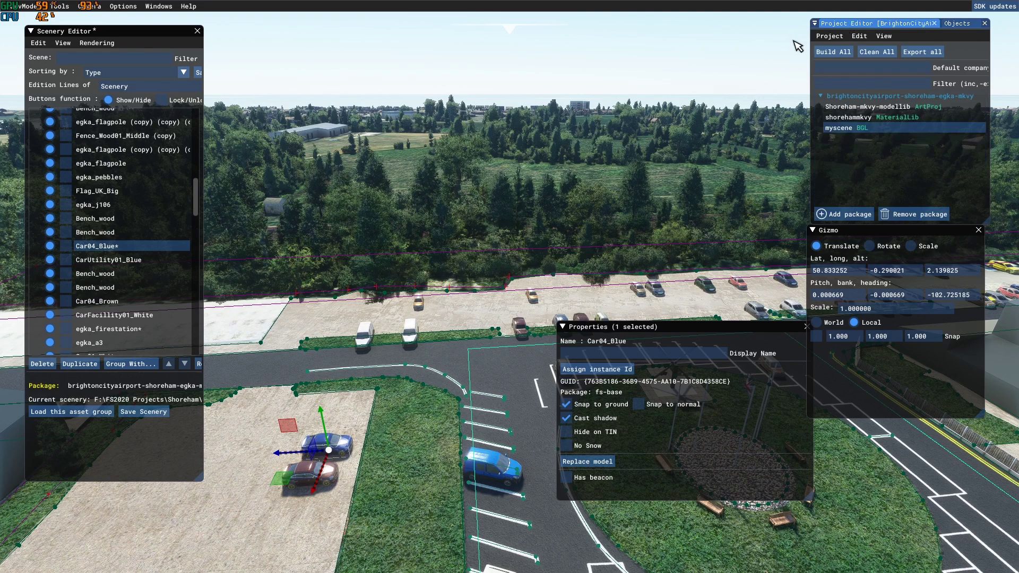
click(868, 97)
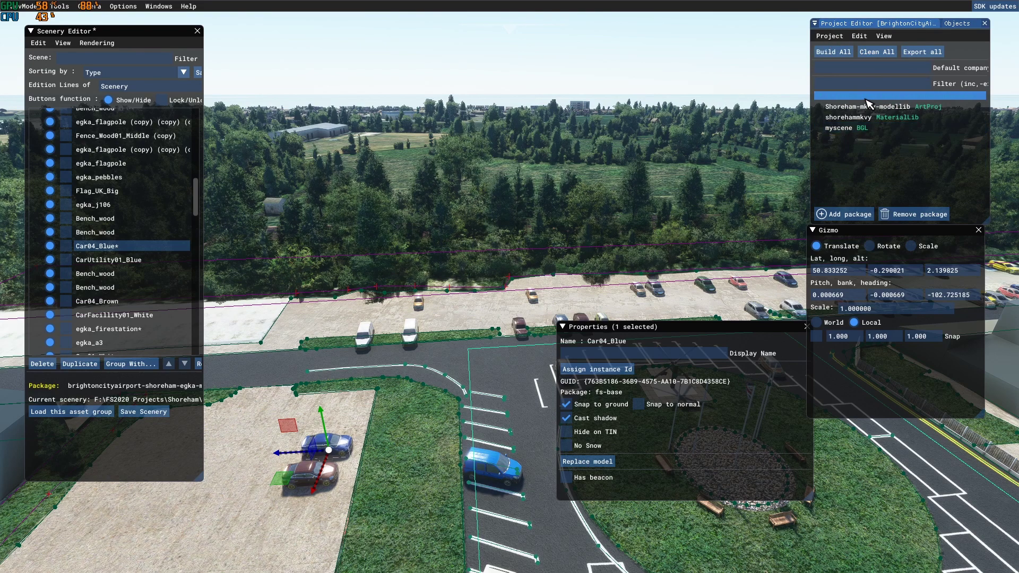
click(884, 36)
click(895, 51)
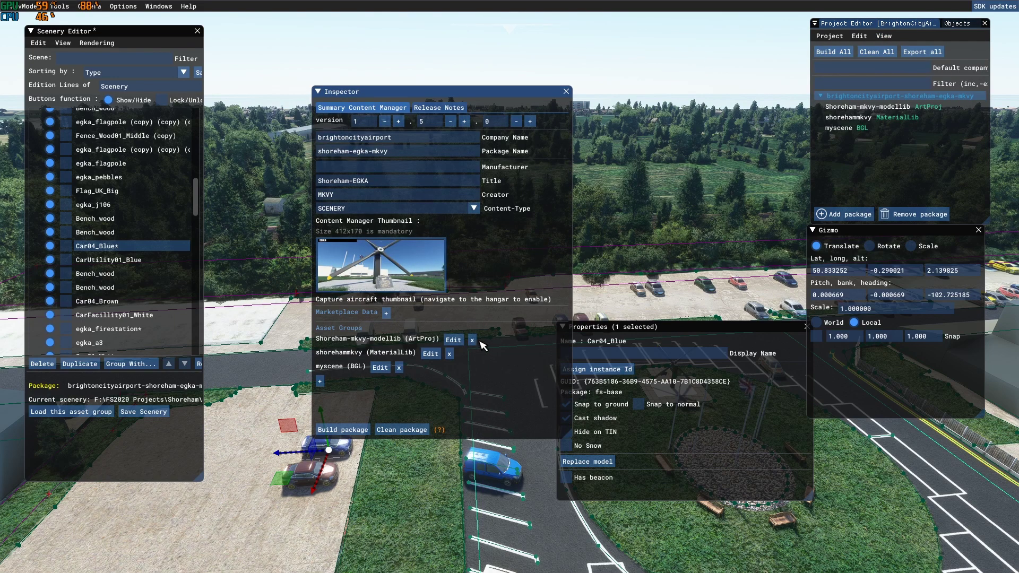
click(148, 414)
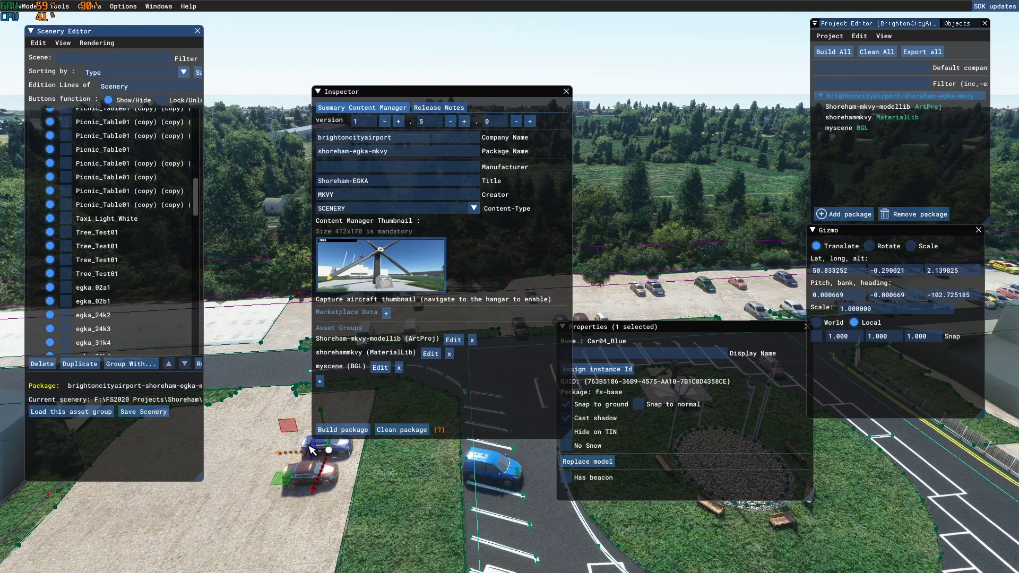
Step: Build the brightoncityairport-shoreham-egka-mkvy package, close the Console, and exit fullscreen
click(349, 429)
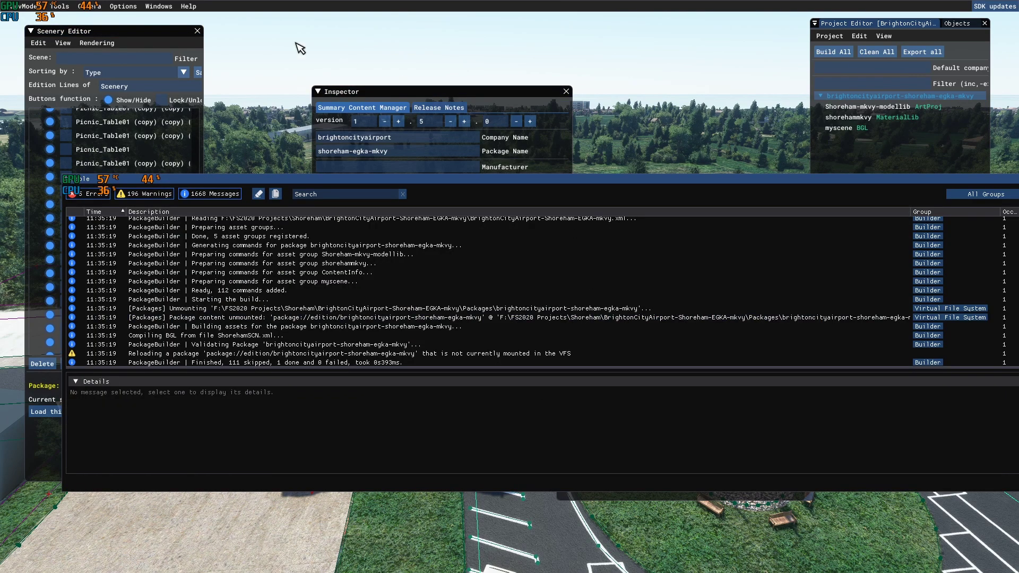
click(158, 6)
click(165, 20)
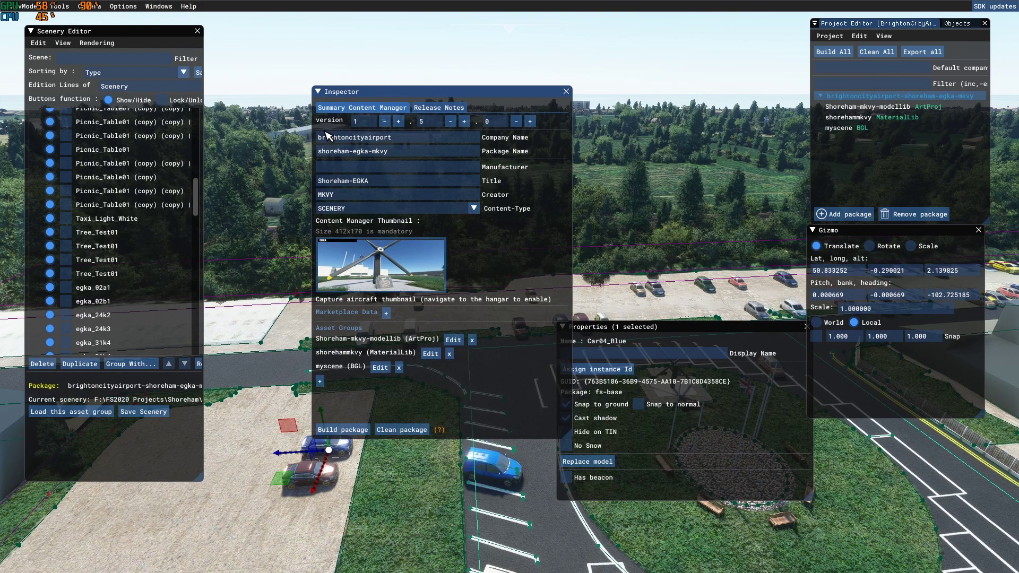
key(alt+Return)
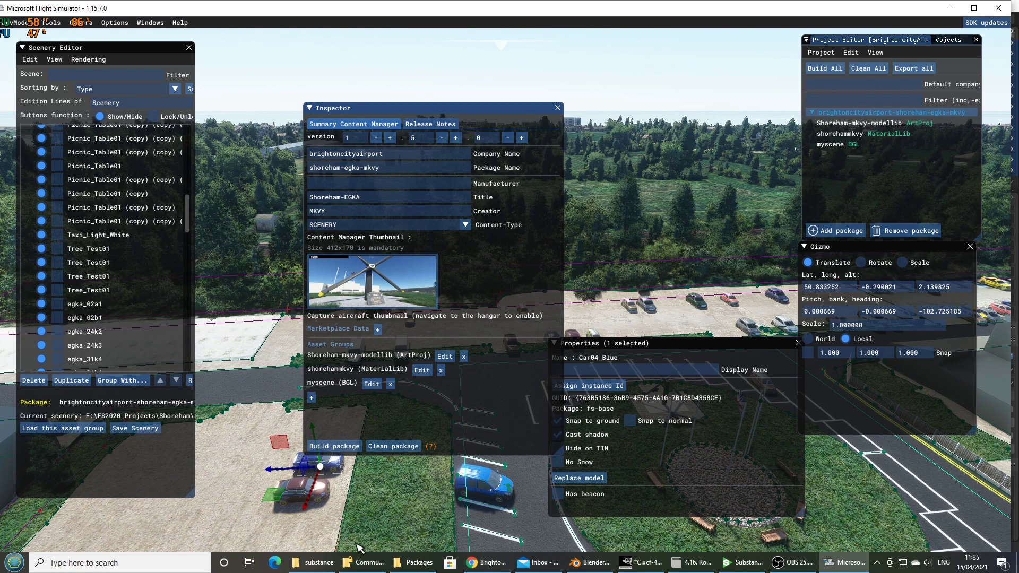
Step: Navigate into BrightonCityAirport-Shoreham-EGKA-mkvy\Packages and show it beside the Community folder window
click(417, 562)
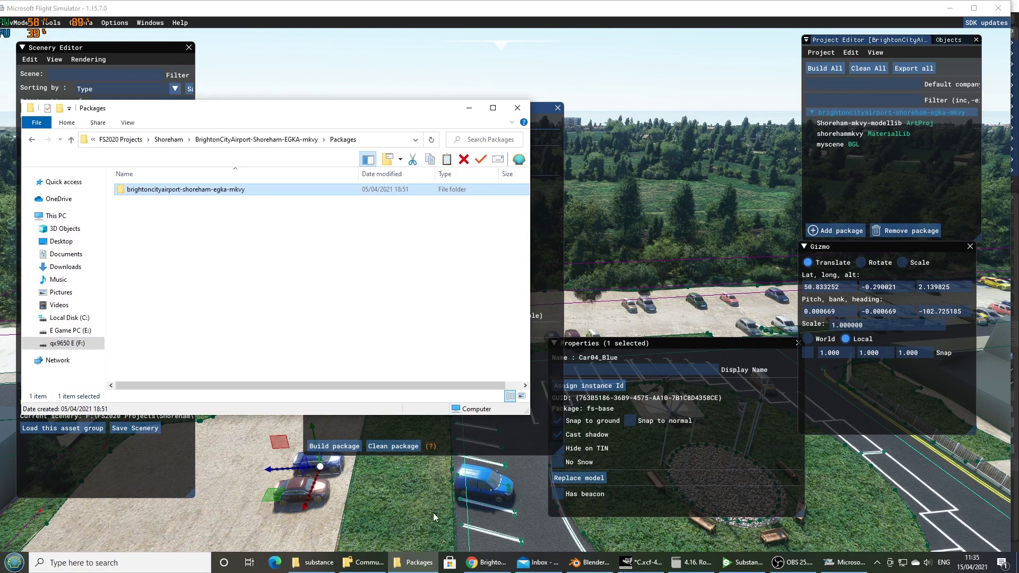
click(261, 141)
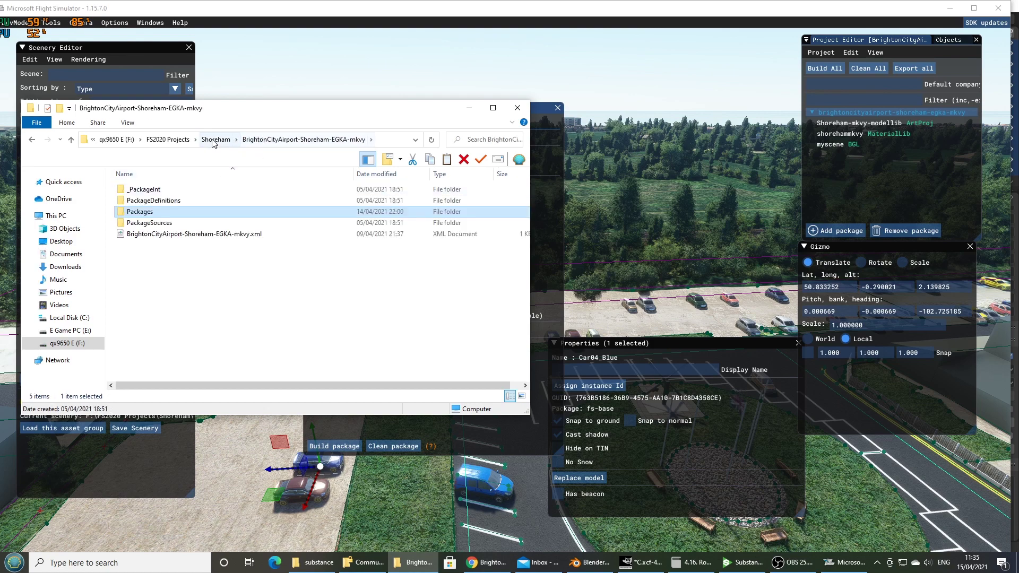
click(216, 140)
double_click(222, 189)
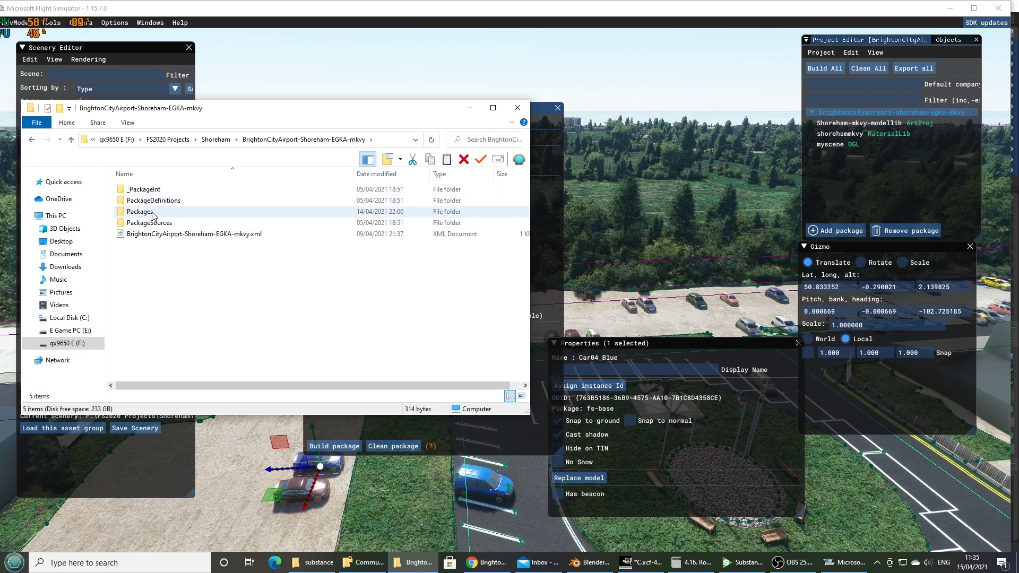
double_click(151, 212)
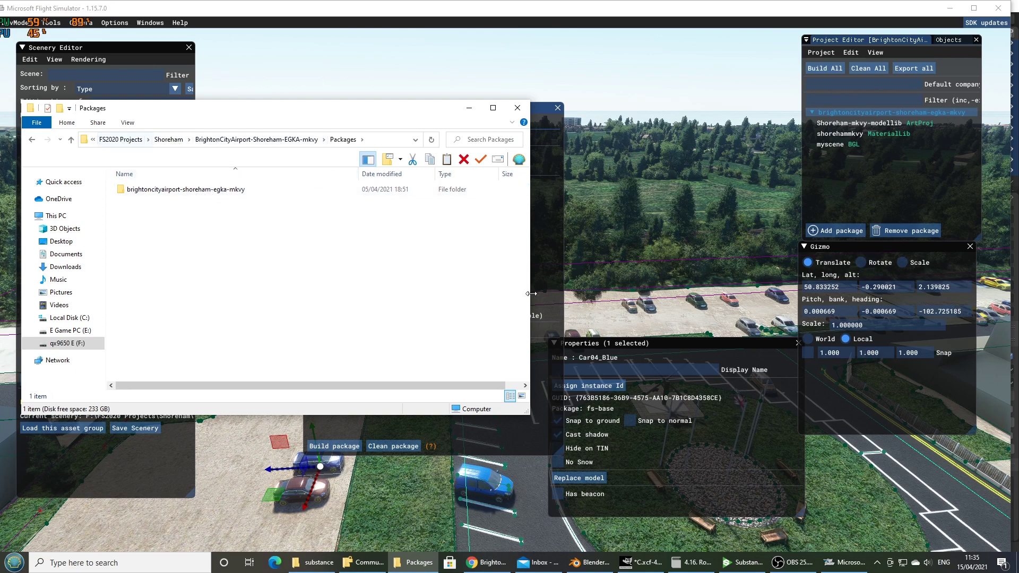
click(363, 563)
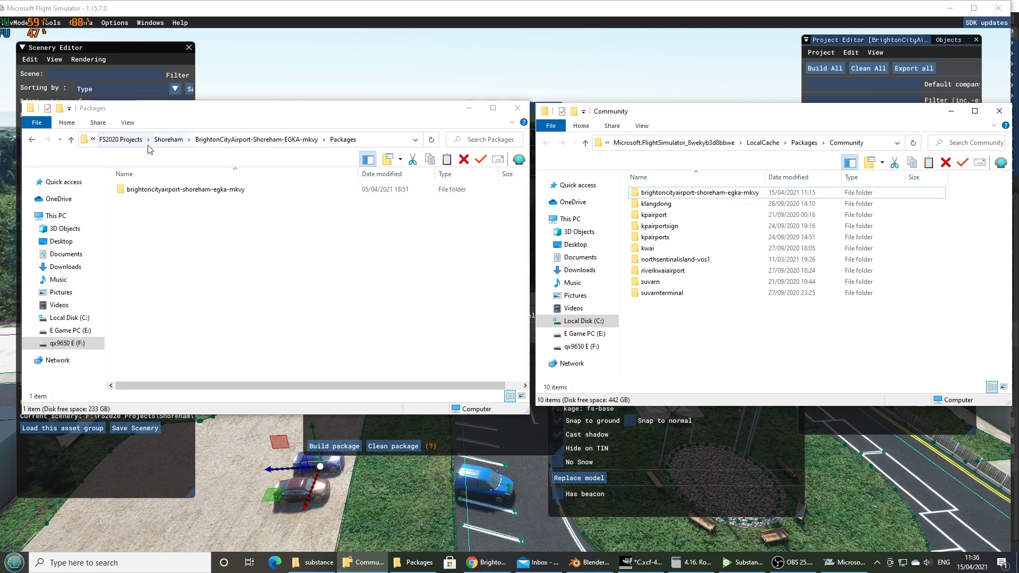
click(219, 214)
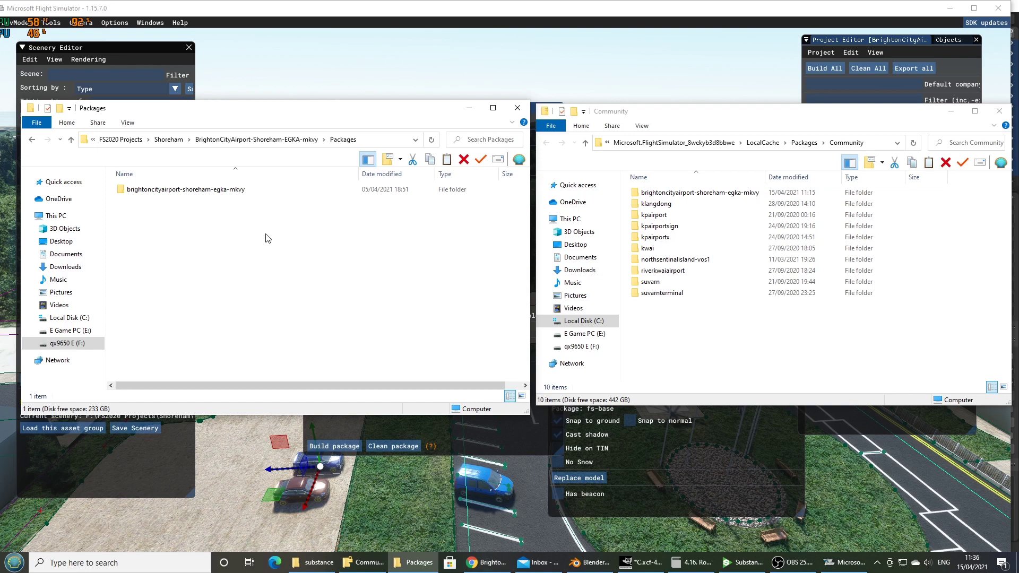